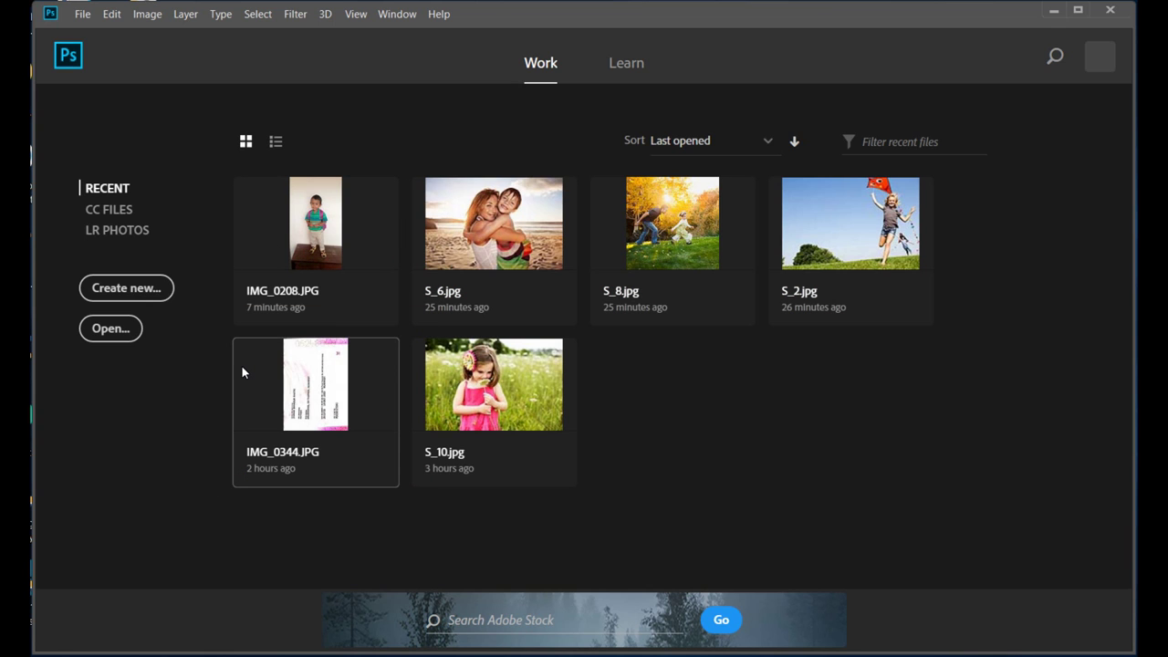
Open the recent photo IMG_0208.JPG from the Home screen
click(319, 255)
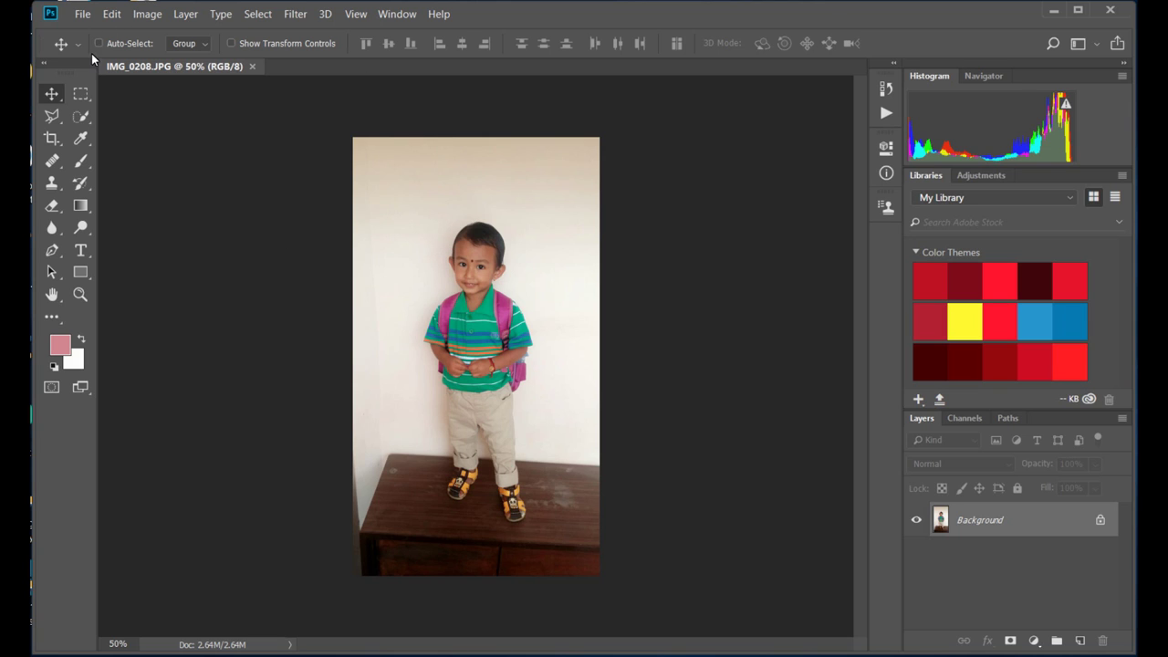
click(80, 119)
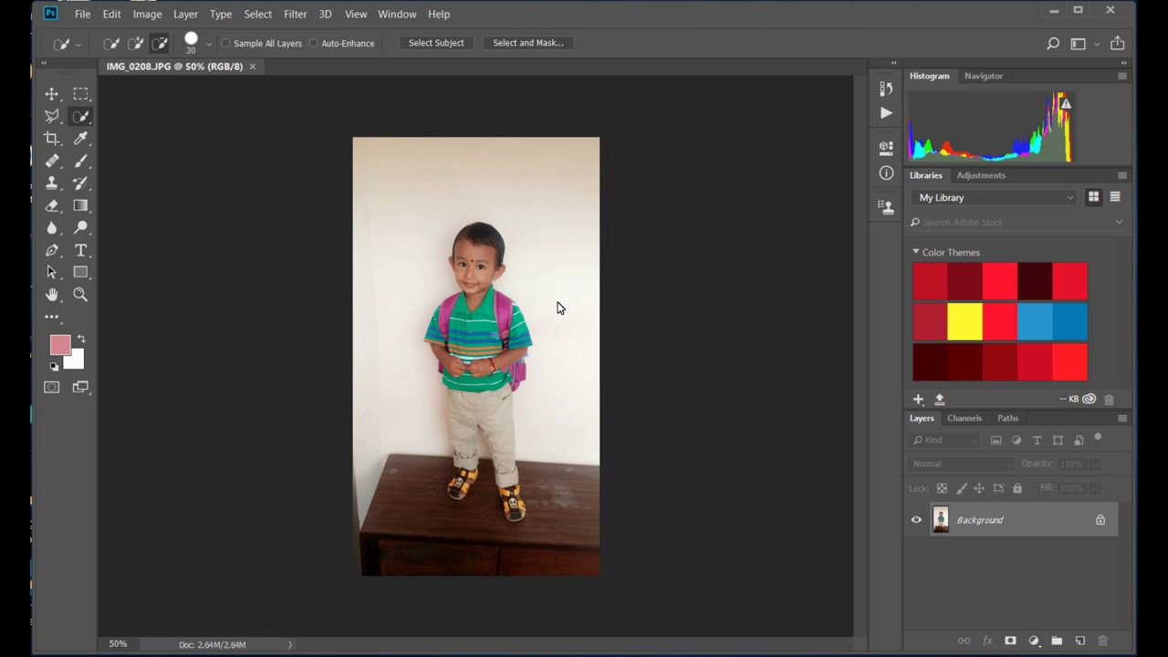
Zoom in and select the child's head, upper body and rolled trouser cuff
scroll(559, 308, up, 2)
scroll(556, 301, up, 2)
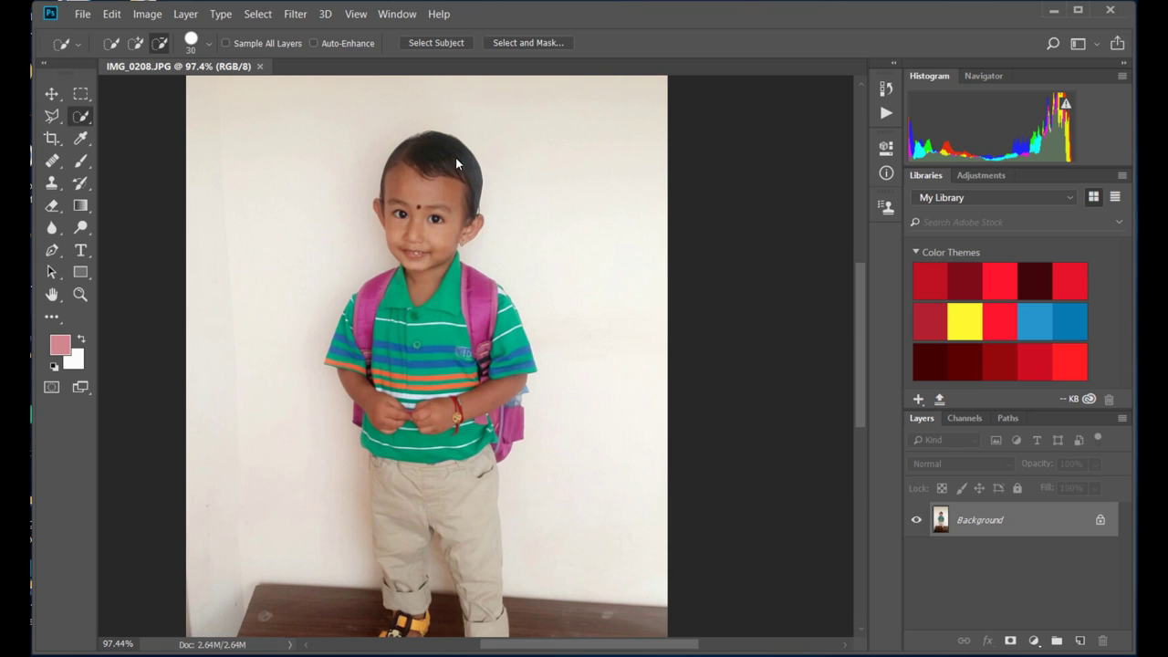
mouse_move(426, 138)
mouse_down()
mouse_move(431, 309)
mouse_move(461, 548)
mouse_up()
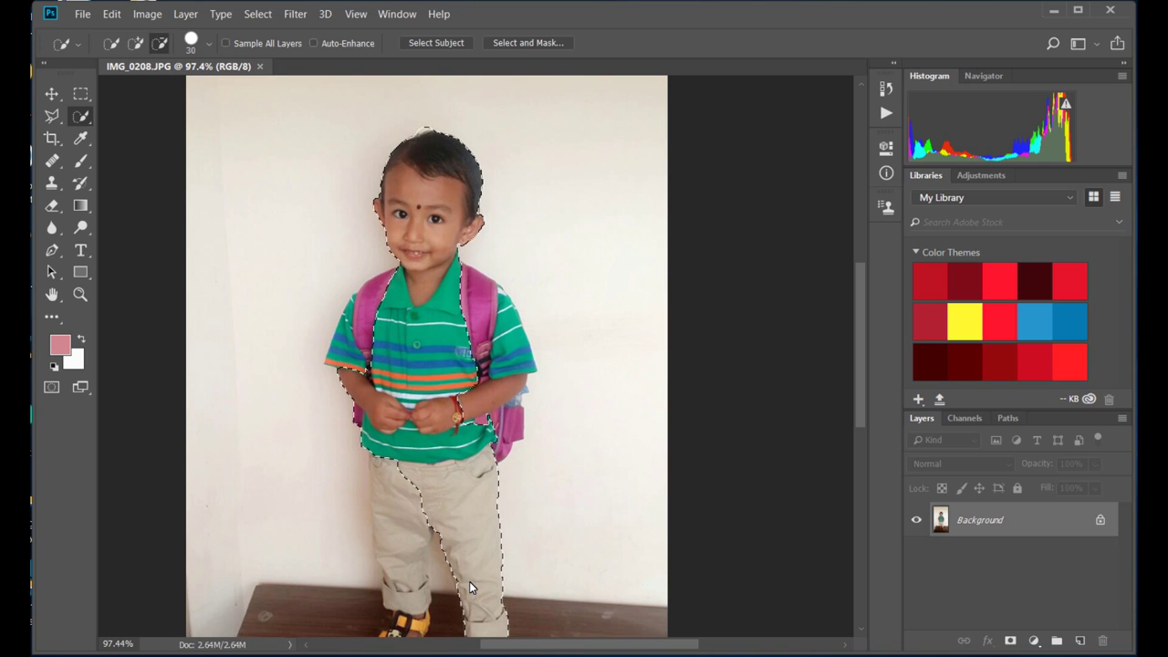
scroll(471, 591, down, 2)
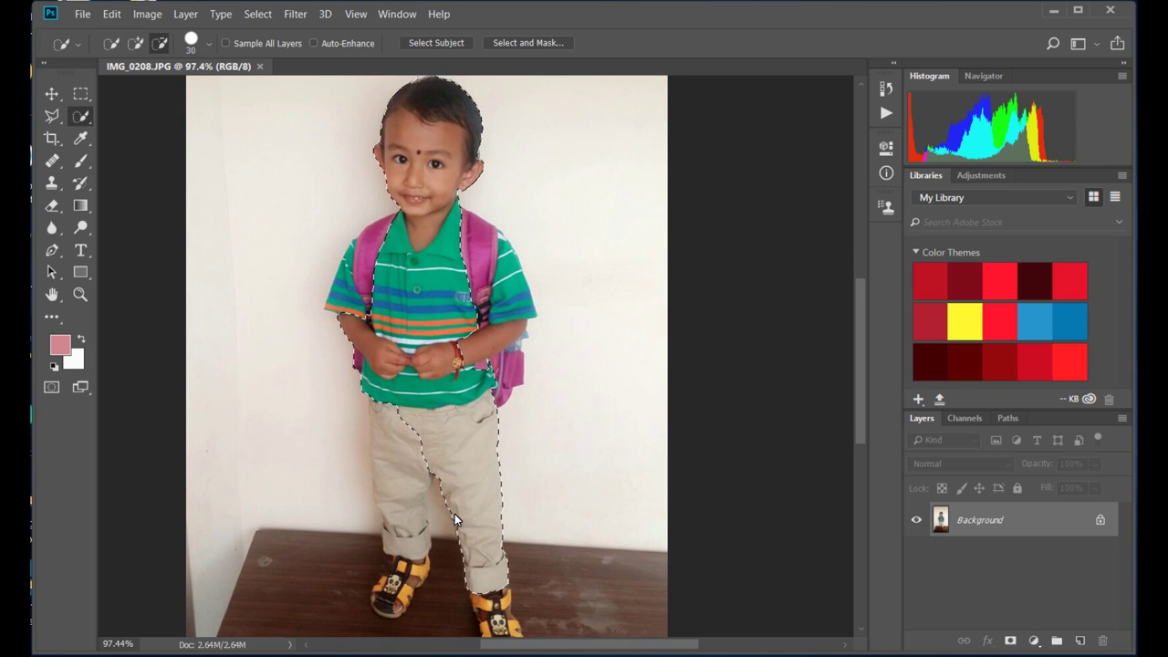
scroll(461, 527, down, 1)
click(484, 533)
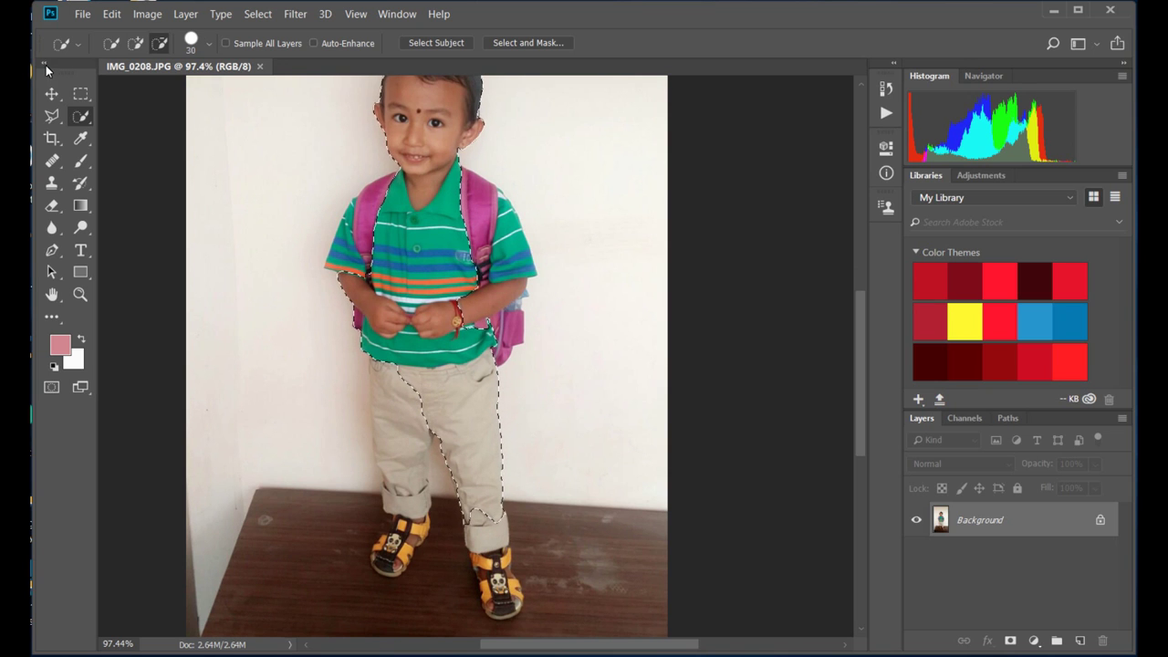
Add both sandals, the trouser legs, left sleeve, shoulder and backpack strap to the selection
click(135, 42)
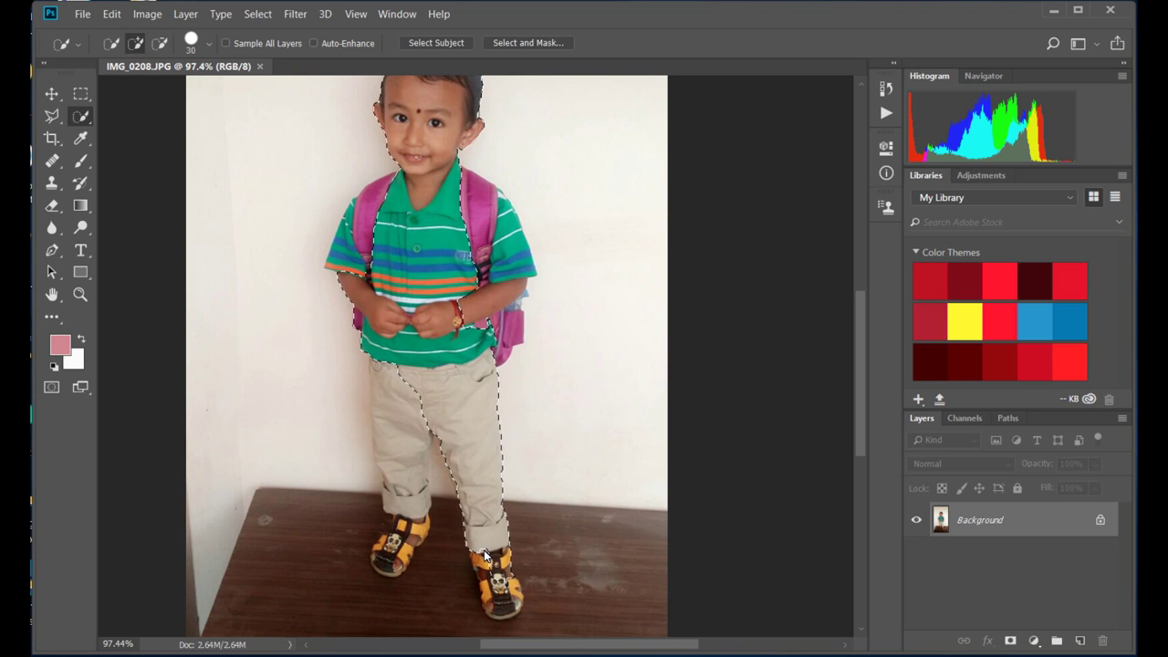
drag(491, 584, 499, 604)
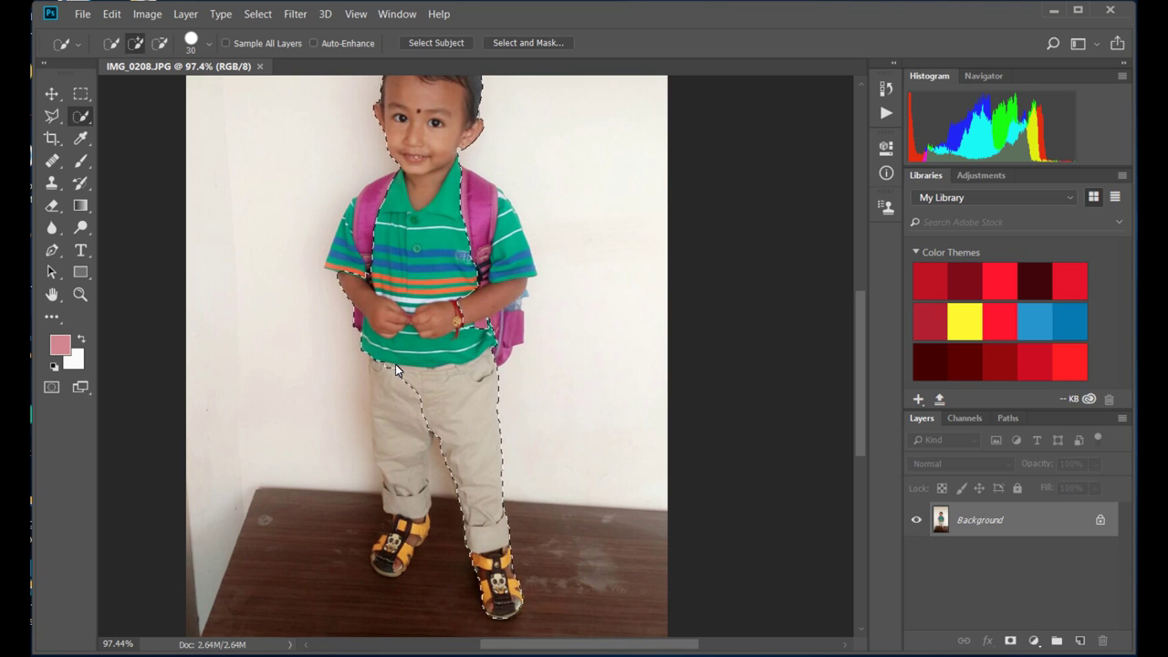
drag(395, 364, 375, 356)
click(386, 416)
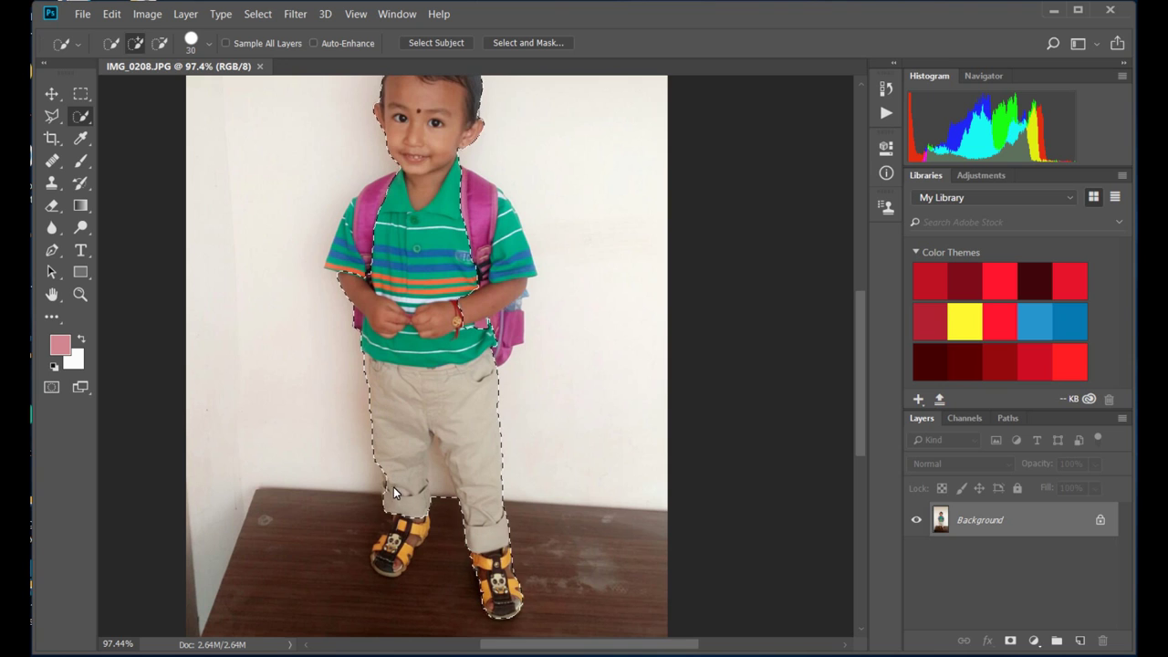
drag(393, 493, 387, 565)
drag(387, 565, 408, 542)
drag(374, 271, 370, 248)
mouse_move(395, 189)
mouse_down()
mouse_move(473, 208)
mouse_move(508, 277)
mouse_move(491, 316)
mouse_up()
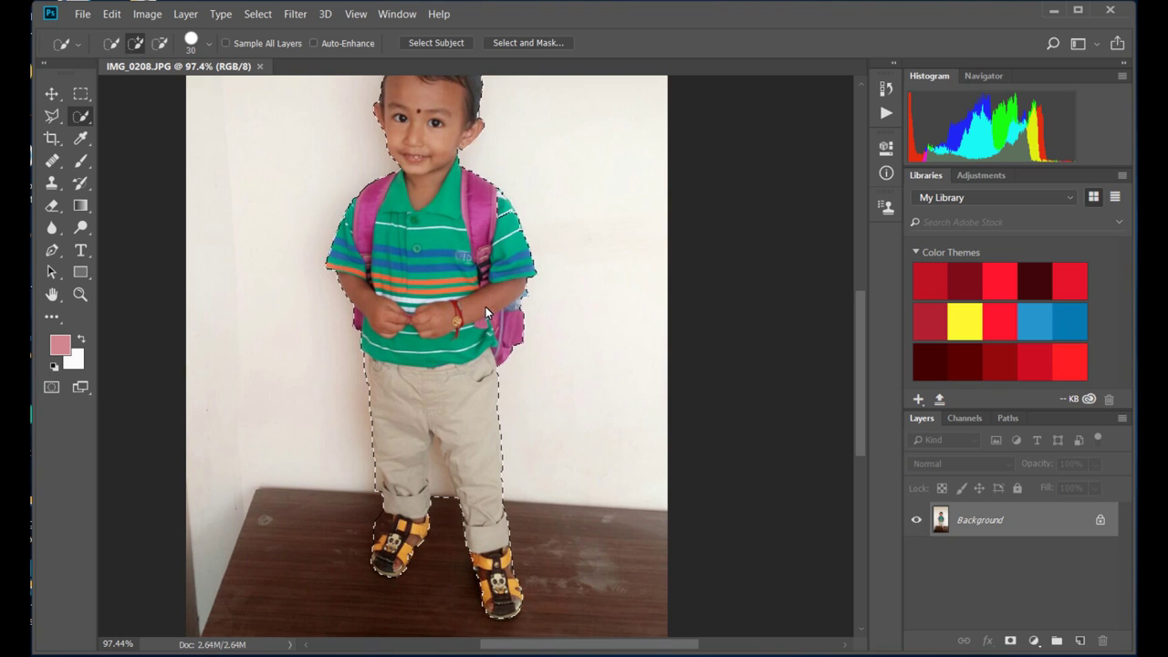
scroll(458, 264, up, 2)
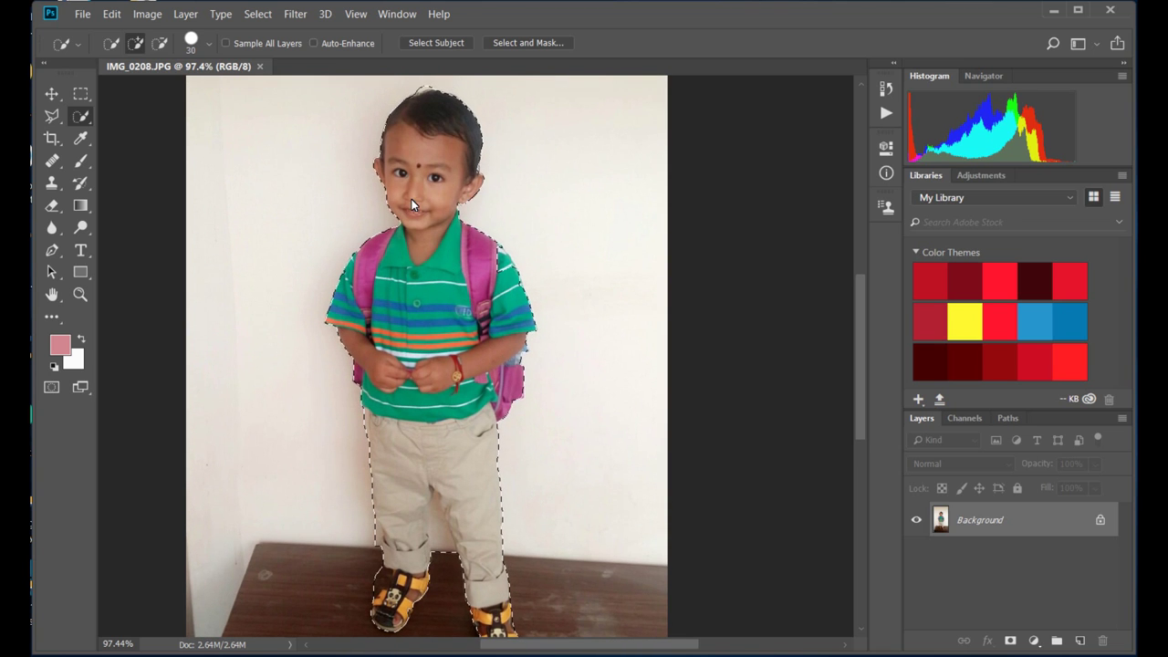
Set the Quick Selection tool to Subtract mode and bring up the brush size picker
click(158, 44)
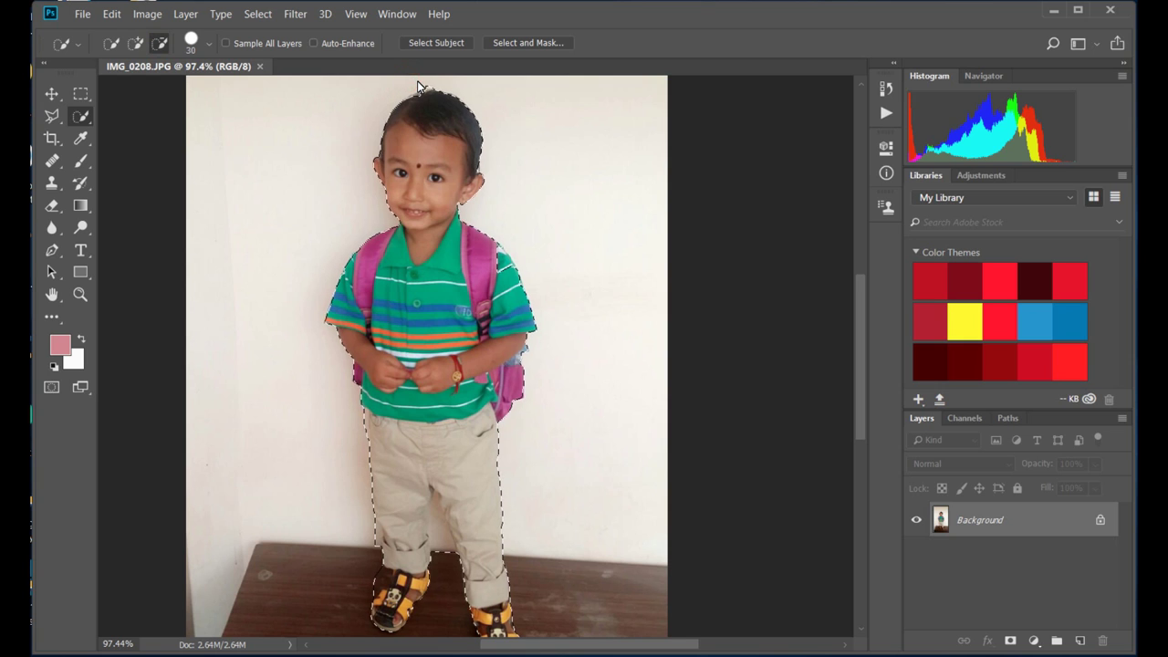
click(143, 45)
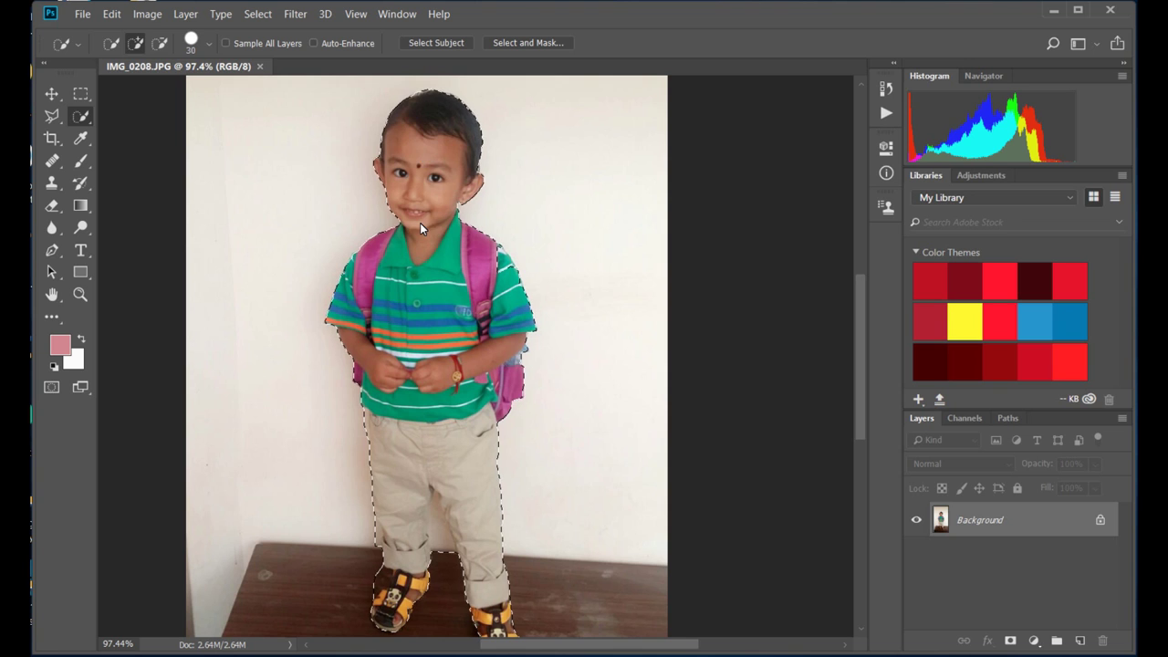
scroll(428, 264, down, 1)
scroll(430, 258, down, 3)
scroll(431, 256, down, 2)
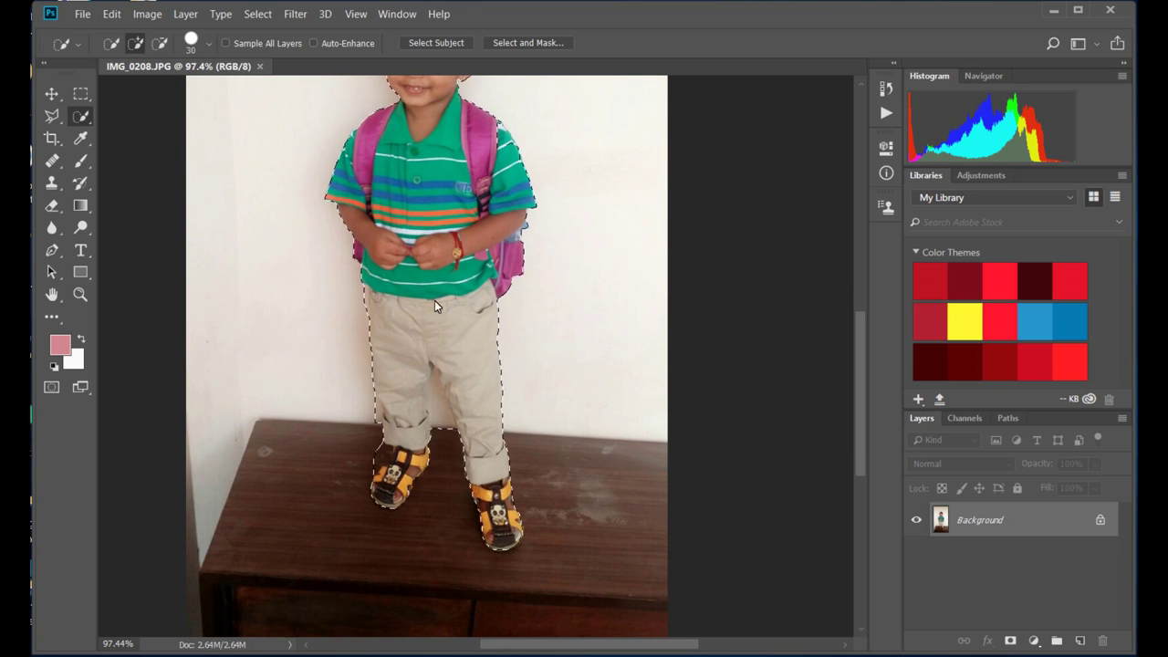
click(159, 43)
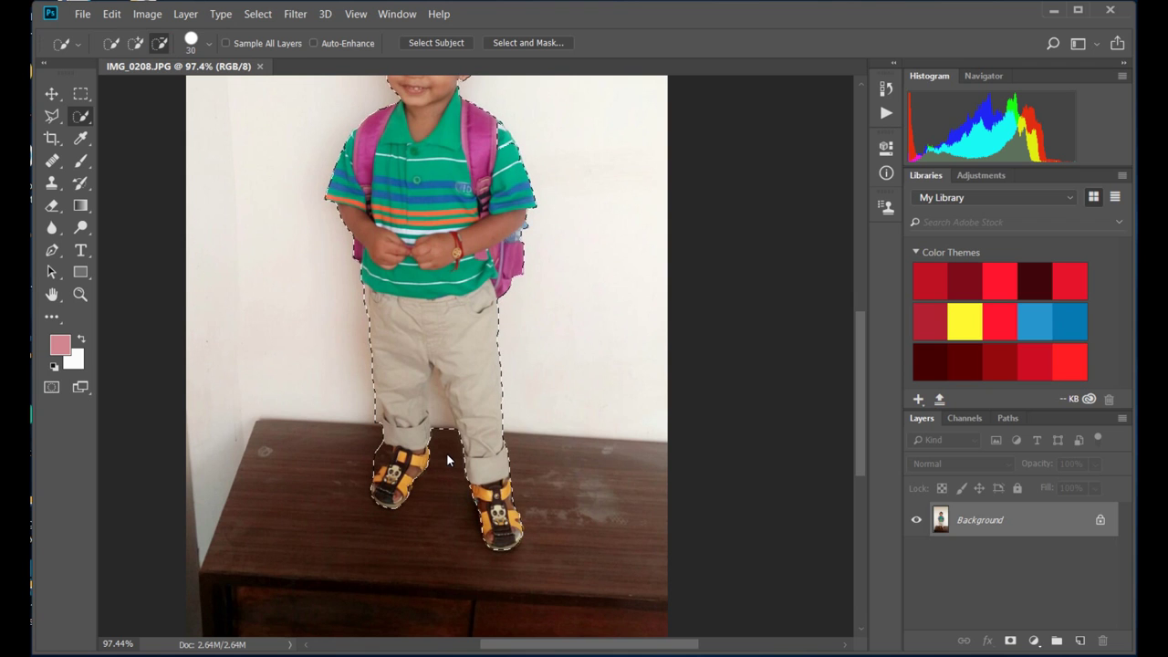
click(209, 43)
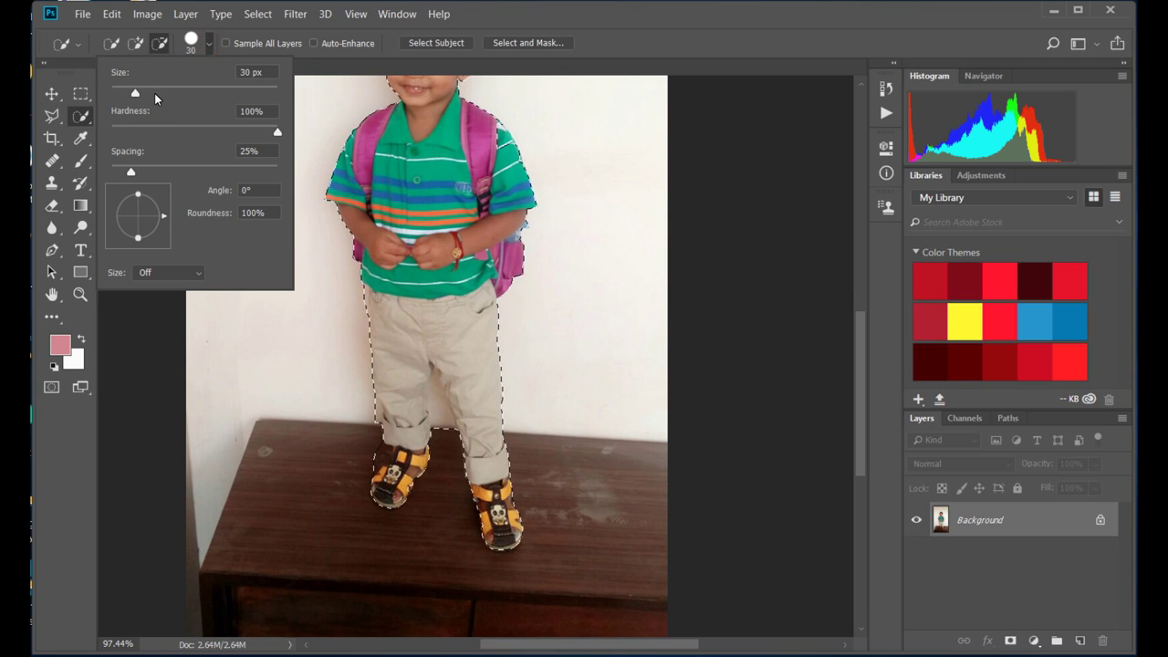
With a 10 px brush, remove the gap between the legs and tidy the left trouser edge
drag(135, 94, 119, 94)
click(208, 44)
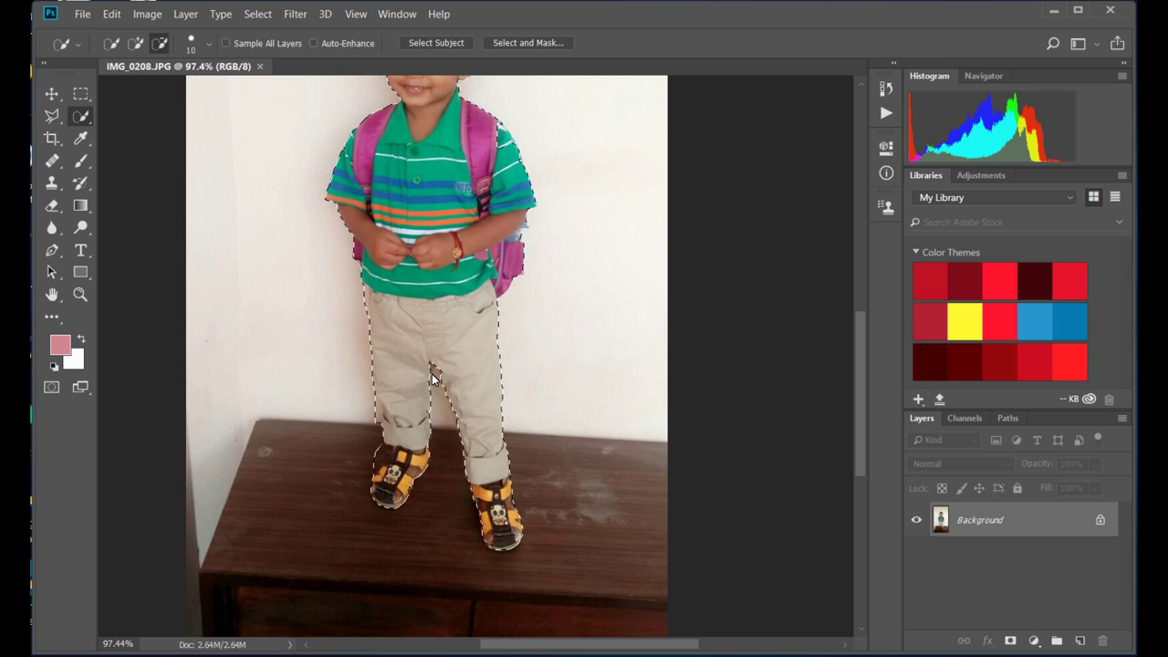
drag(430, 365, 435, 437)
click(135, 43)
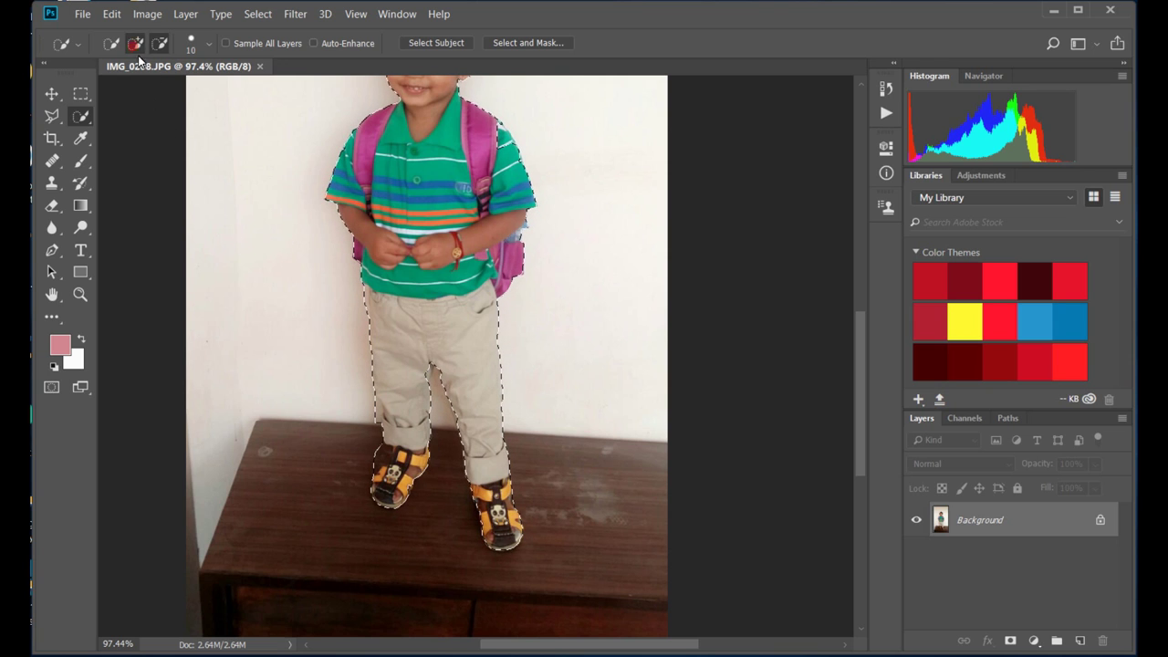
click(447, 378)
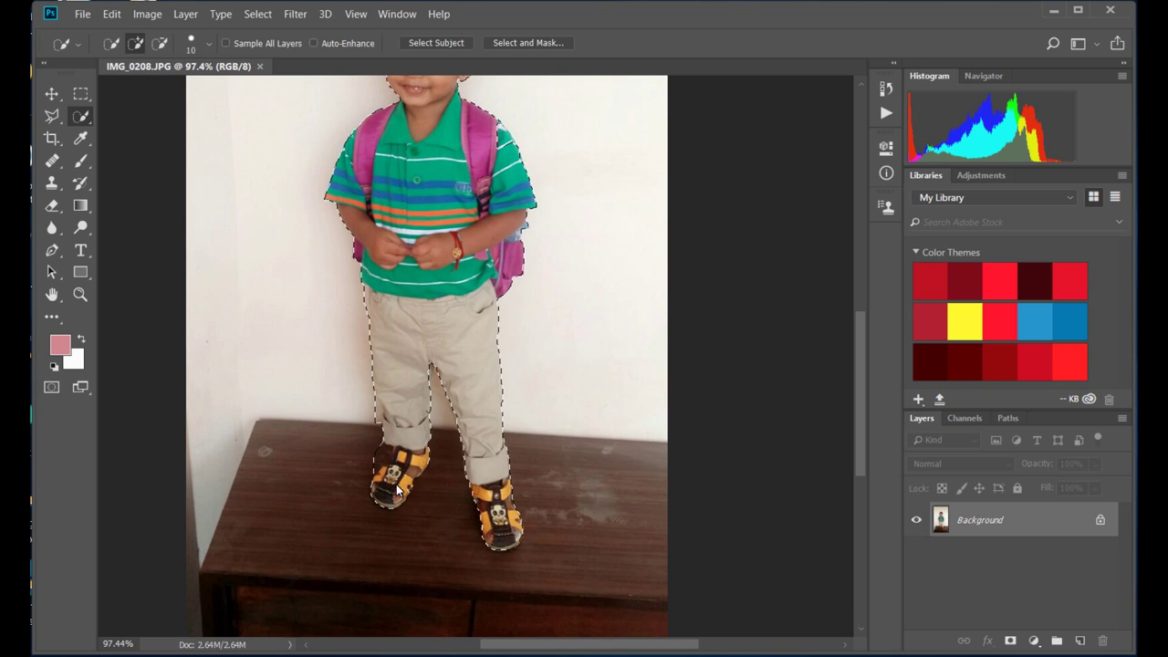
click(159, 43)
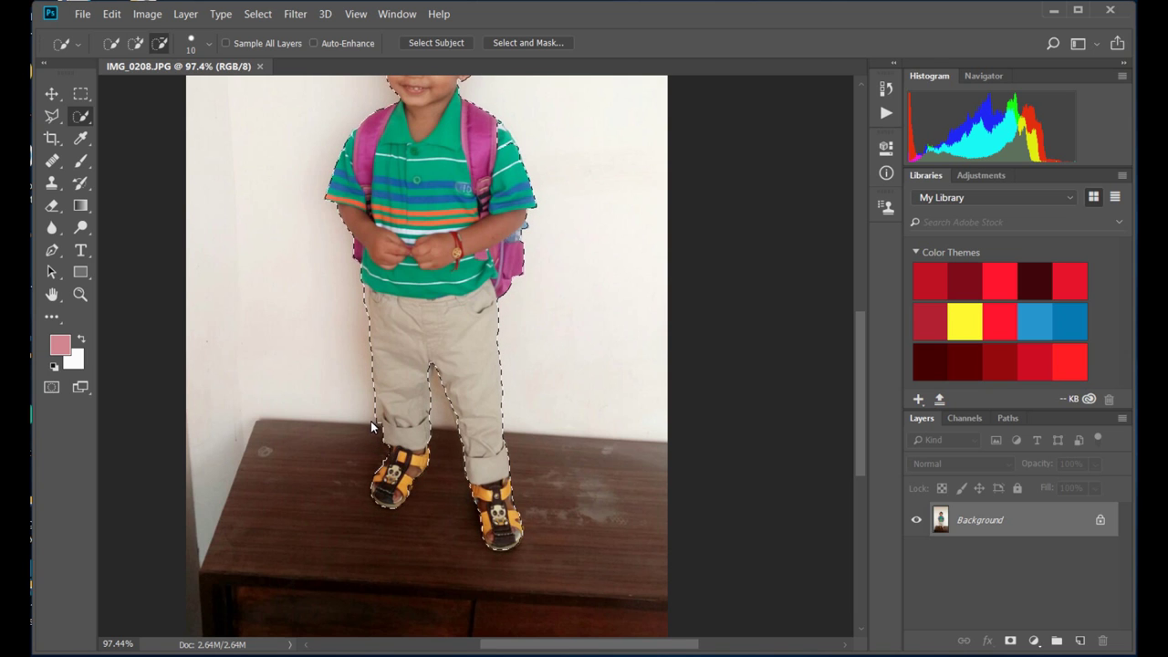
click(135, 43)
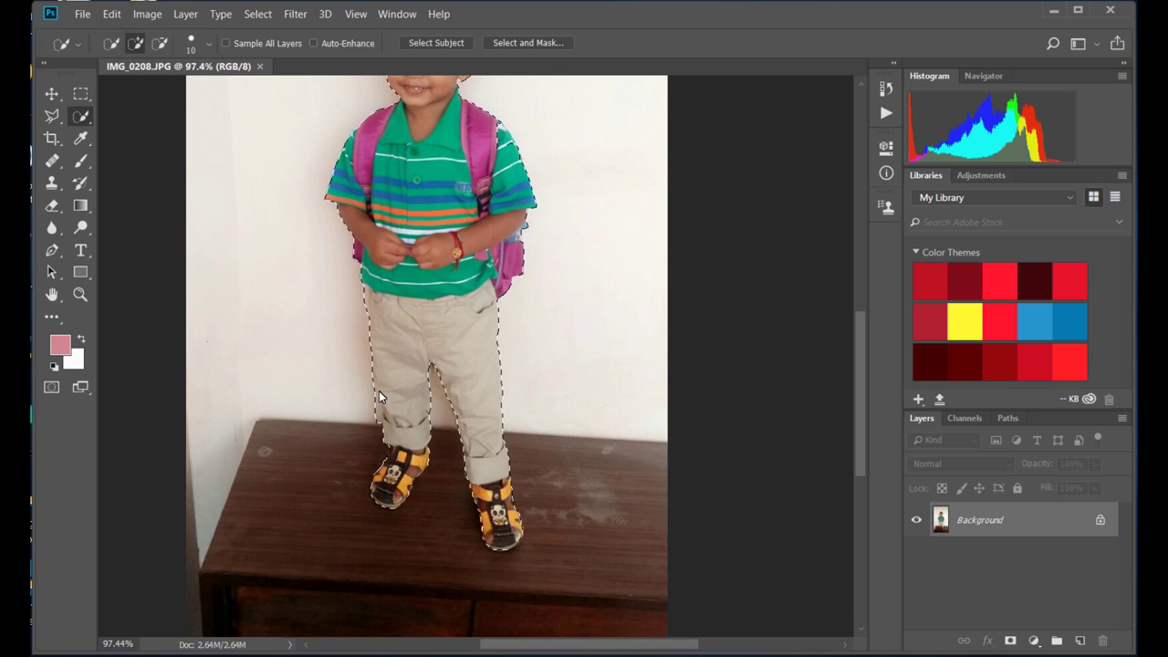
drag(386, 418, 383, 427)
Zoom around the photo, then fit the whole image in the window
scroll(522, 336, up, 3)
scroll(608, 290, up, 2)
scroll(608, 274, up, 3)
scroll(610, 265, up, 3)
scroll(610, 269, up, 2)
scroll(610, 268, up, 2)
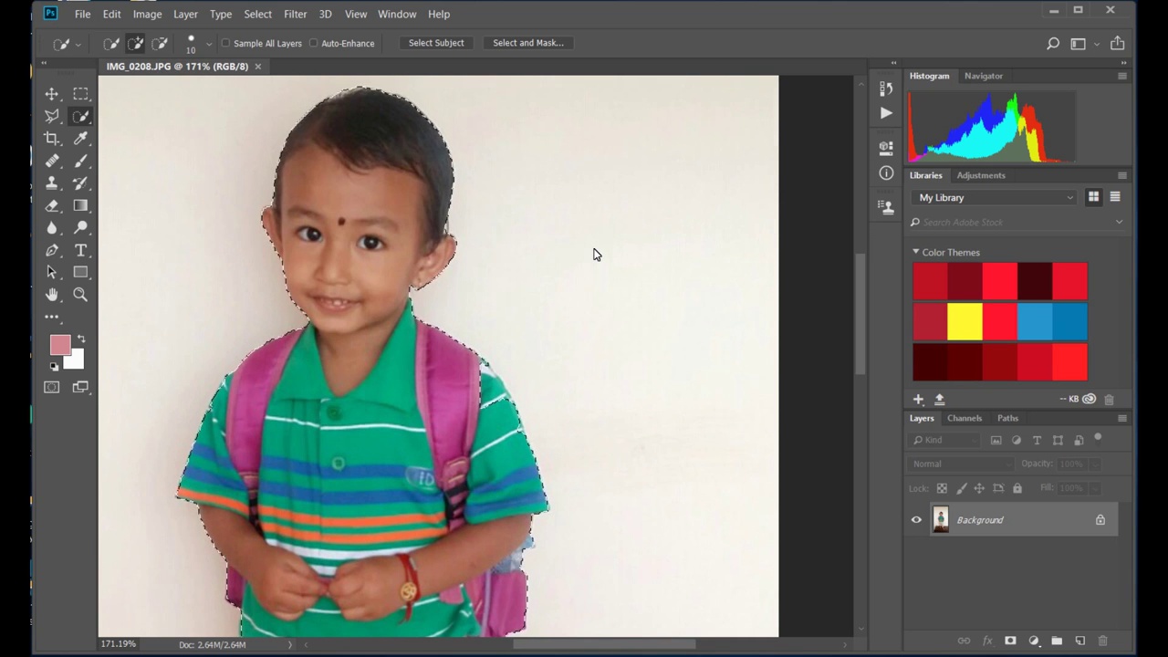
scroll(594, 258, down, 3)
scroll(593, 261, down, 3)
scroll(592, 266, down, 2)
scroll(593, 272, down, 3)
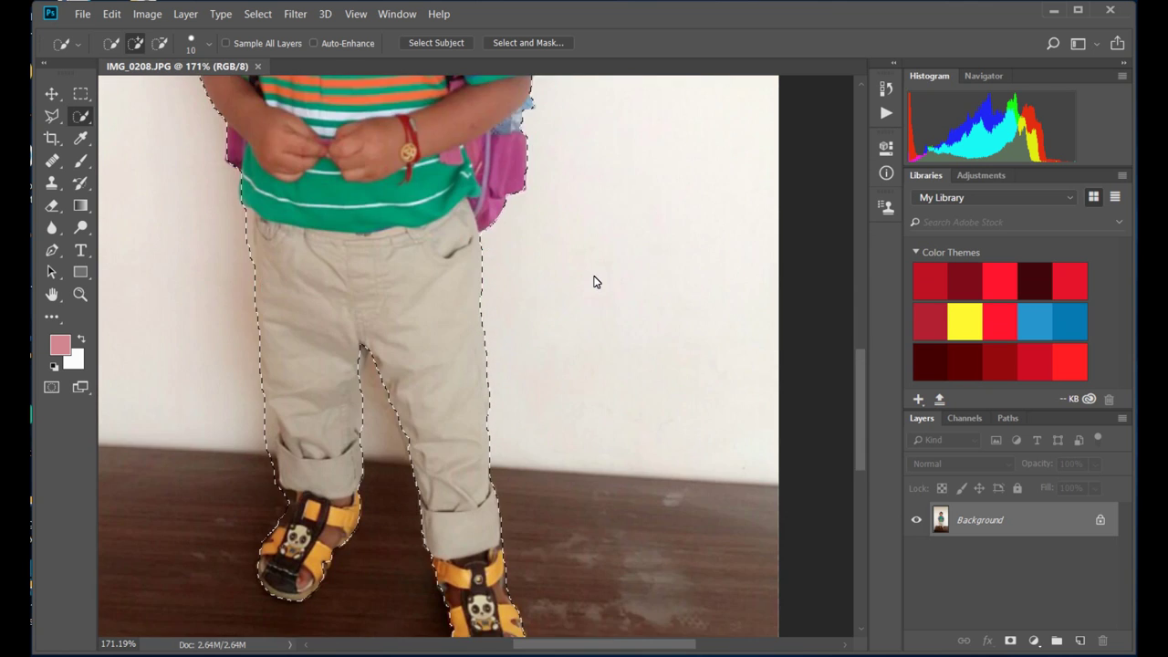
scroll(594, 280, down, 6)
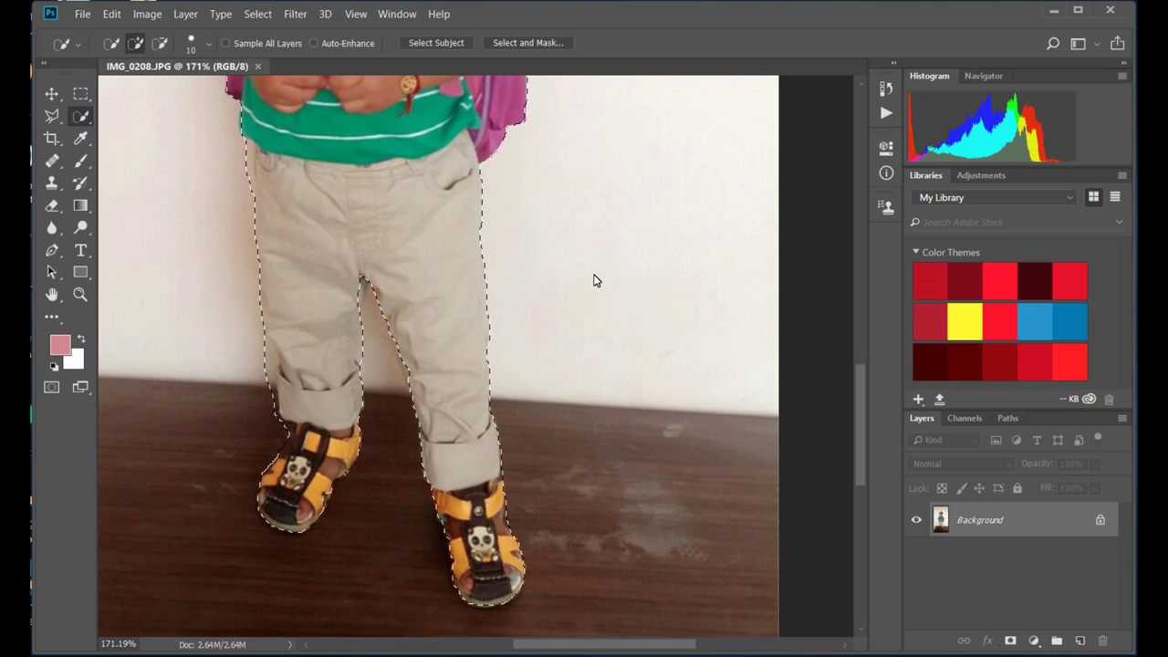
key(ctrl+0)
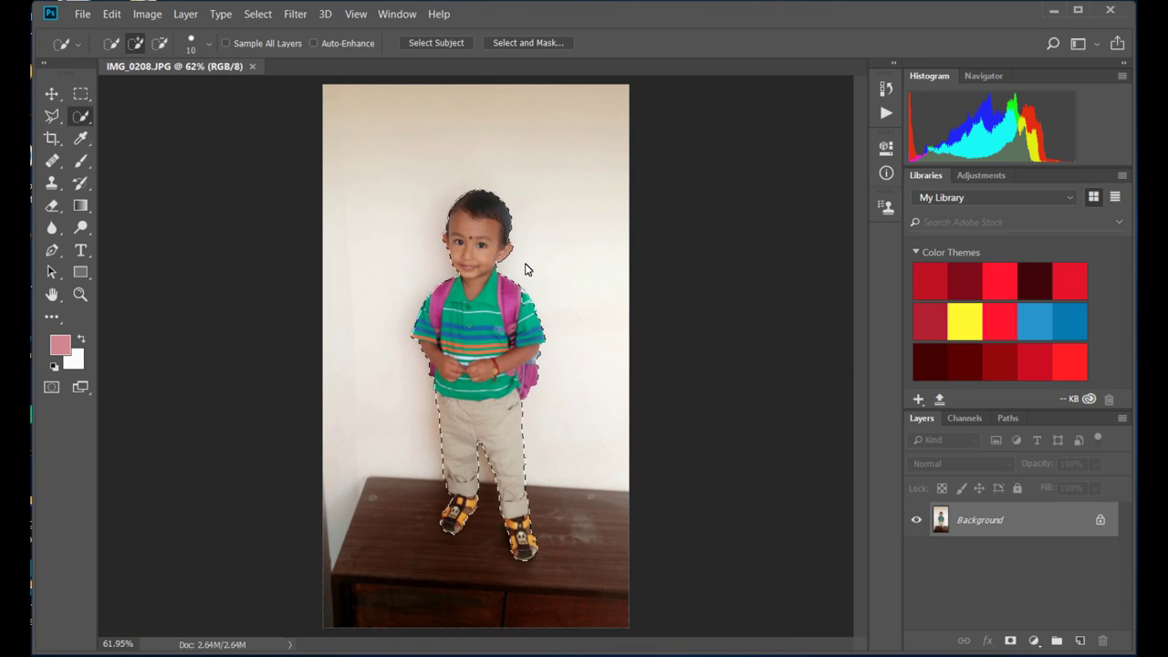
Enlarge the brush to 29 px and open Select and Mask
click(212, 45)
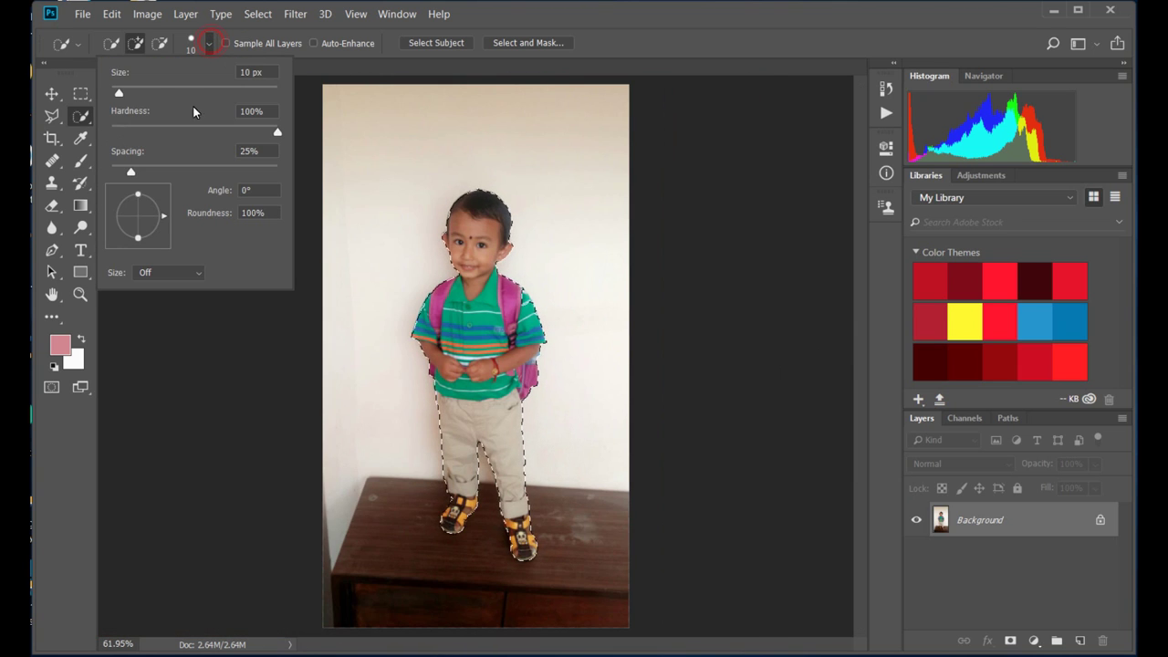
click(129, 95)
drag(128, 95, 135, 92)
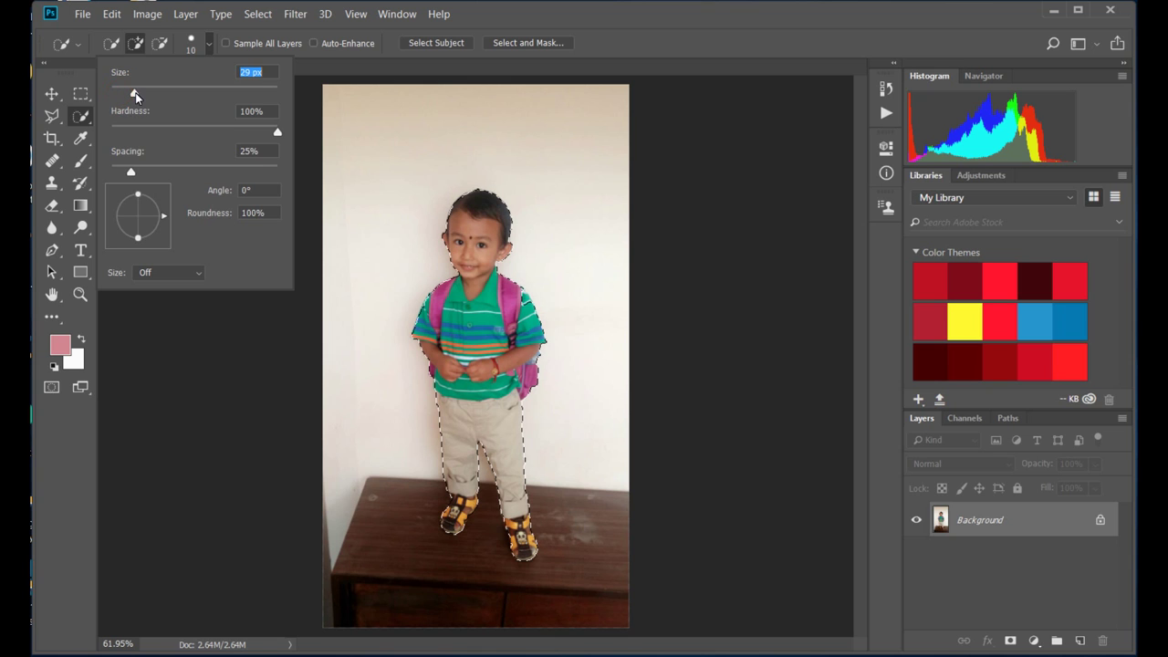
click(211, 46)
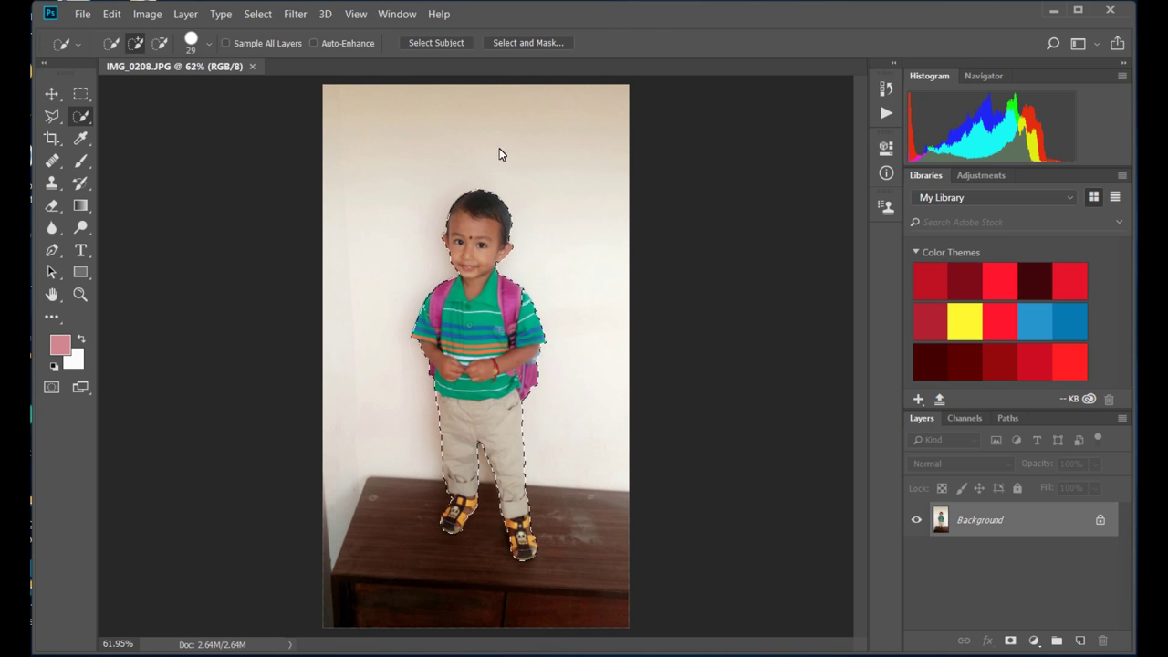
click(535, 43)
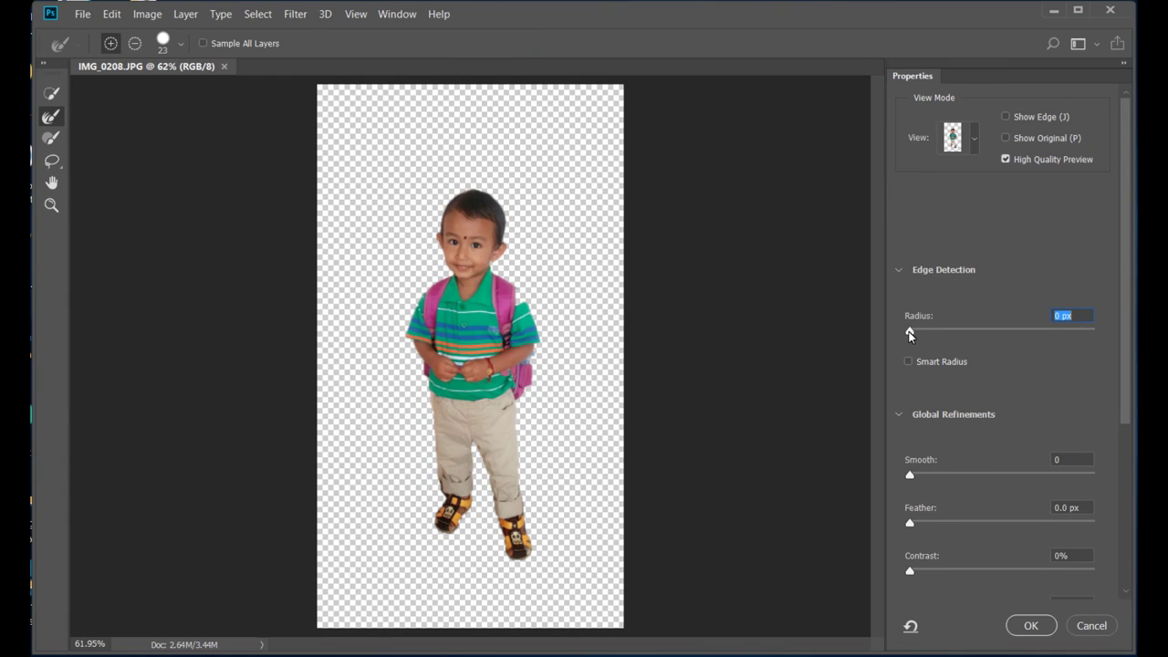
Enable Smart Radius with a 3 px radius, preview via Show Edge, and apply
click(908, 362)
drag(910, 332, 921, 332)
click(1005, 117)
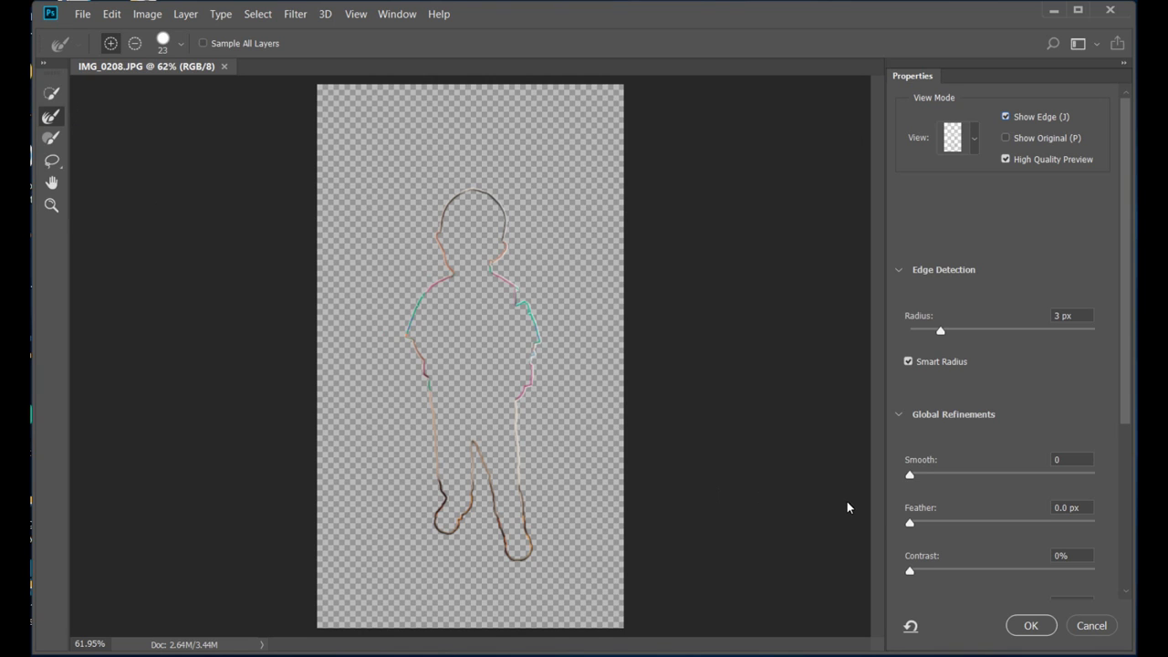
click(1031, 626)
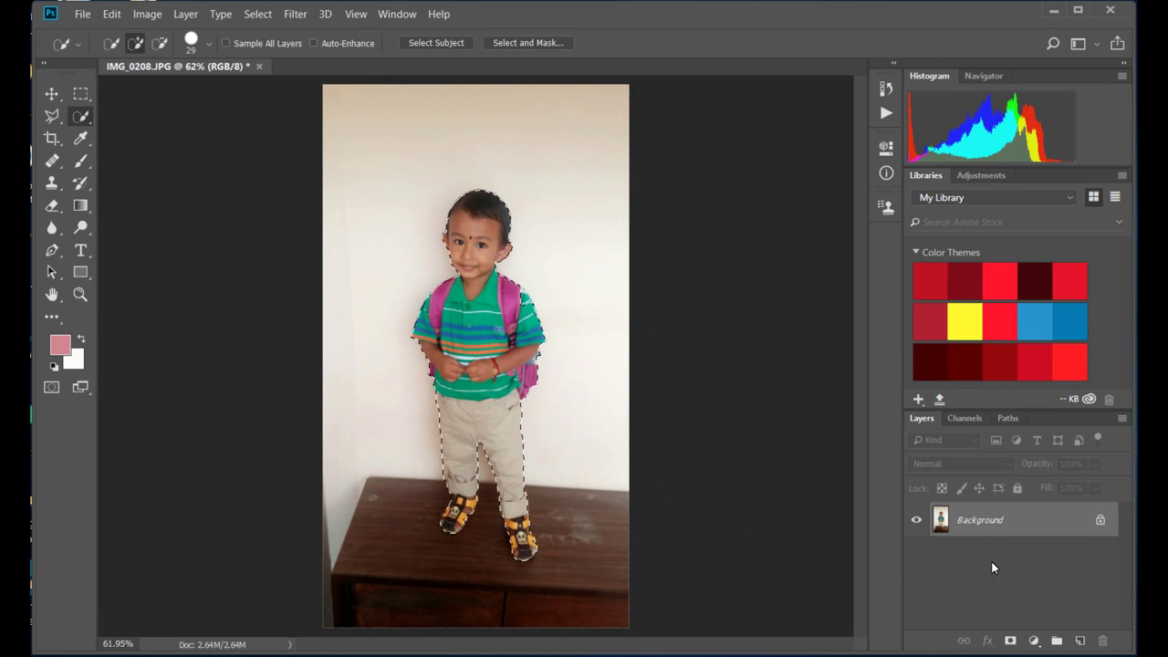
Mask out the background around the child and start a Solid Color fill layer
click(1010, 643)
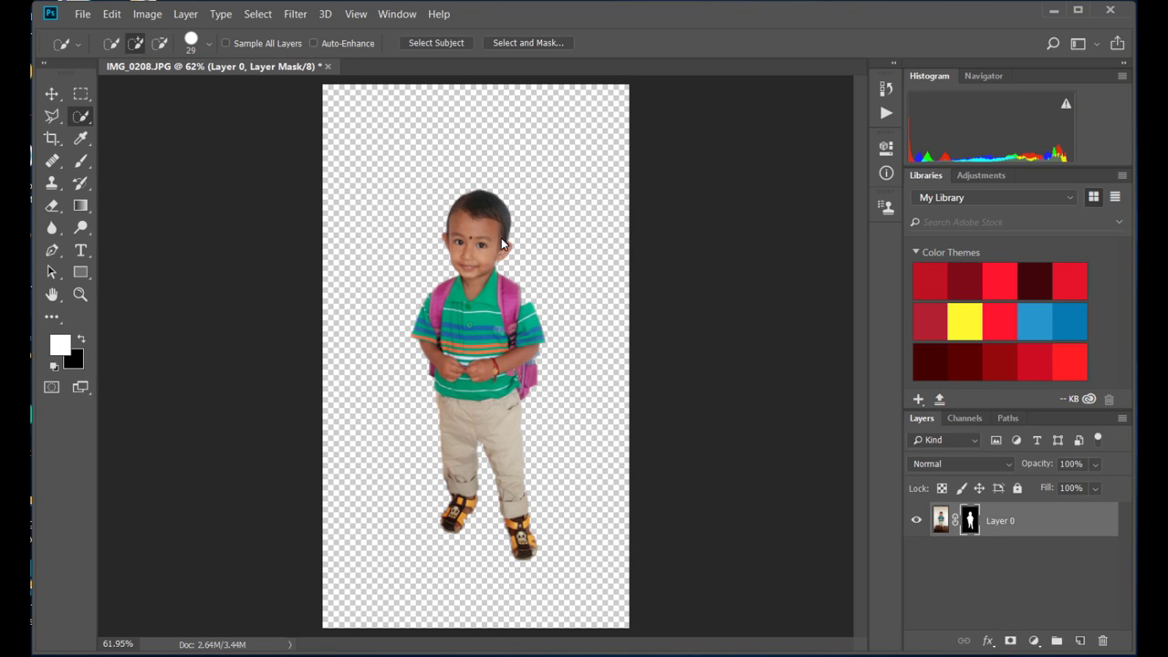
click(52, 94)
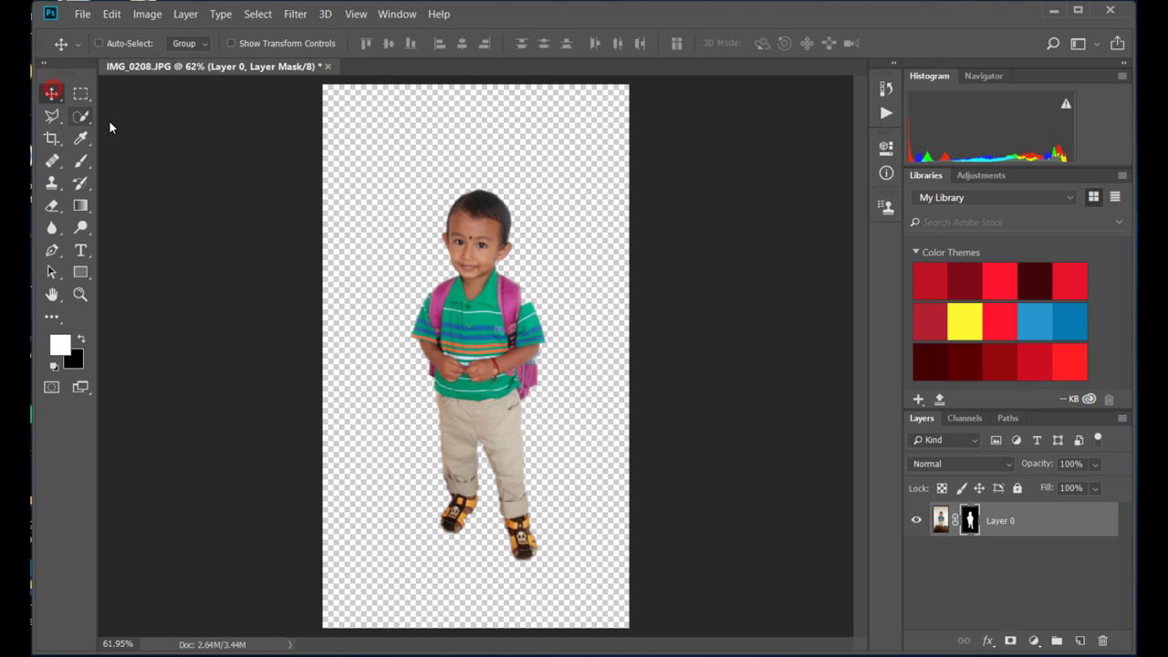
click(187, 15)
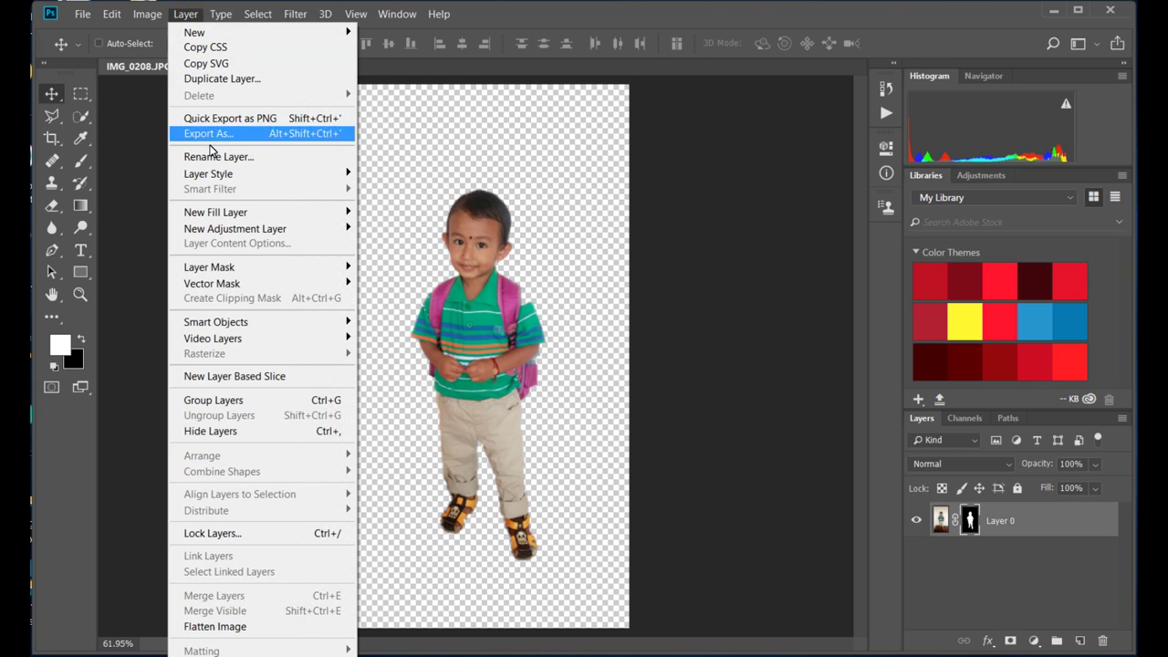
mouse_move(237, 211)
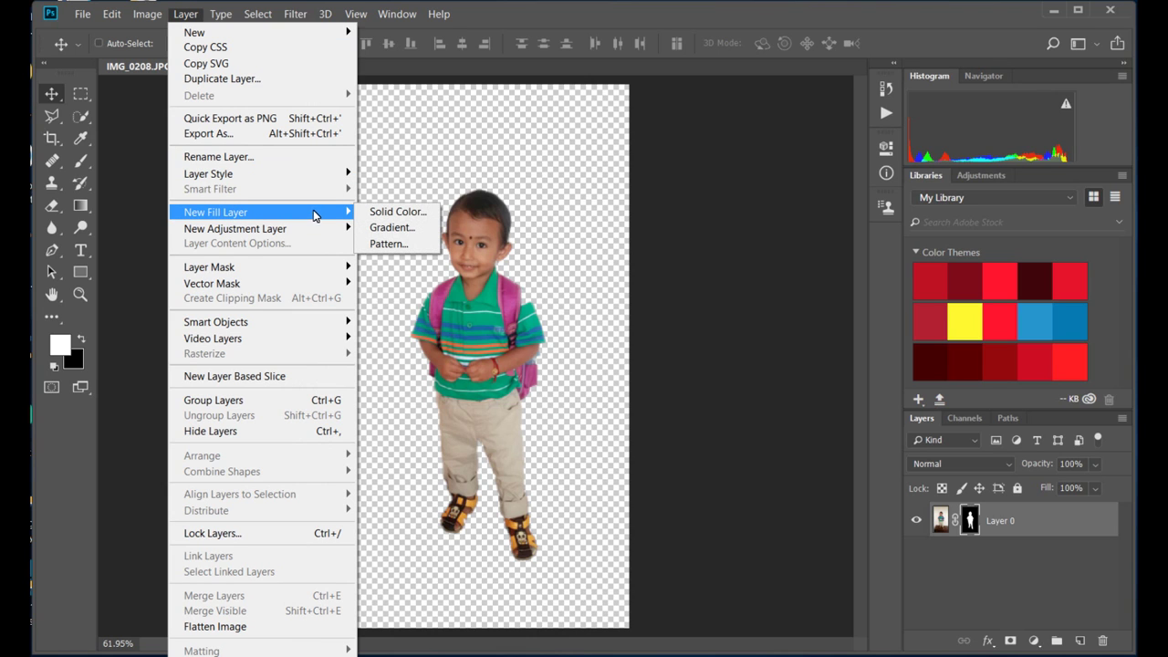
click(388, 214)
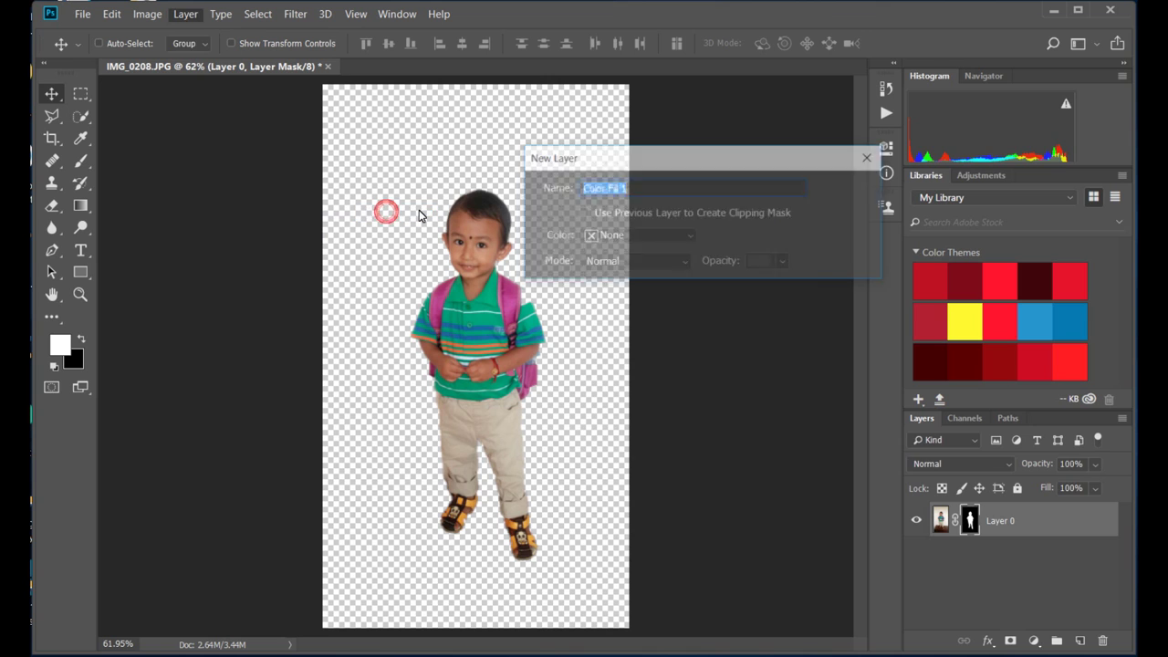
Create red-labelled Color Fill 1 in pink and move it beneath Layer 0
click(690, 239)
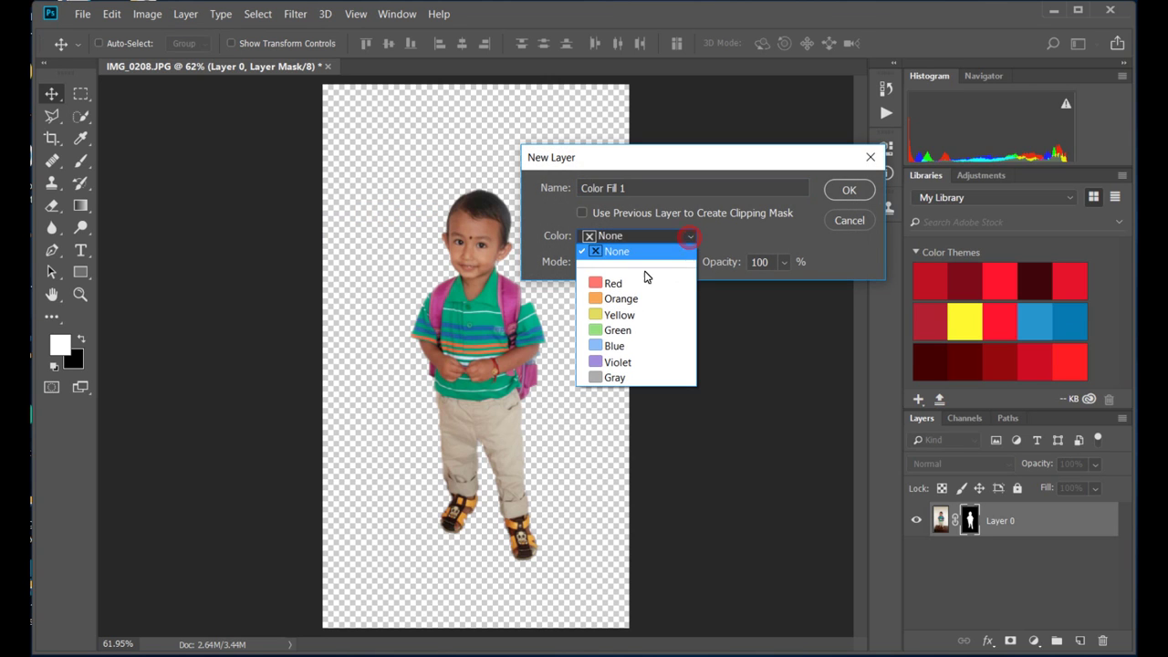
click(628, 285)
click(848, 189)
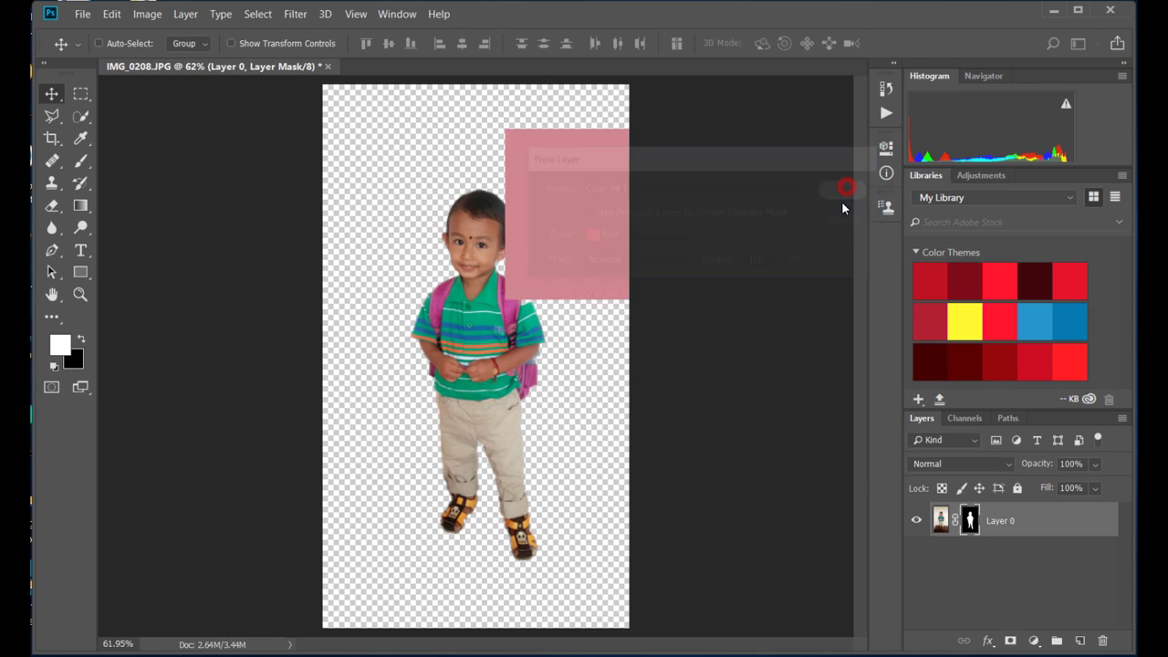
drag(772, 210, 740, 216)
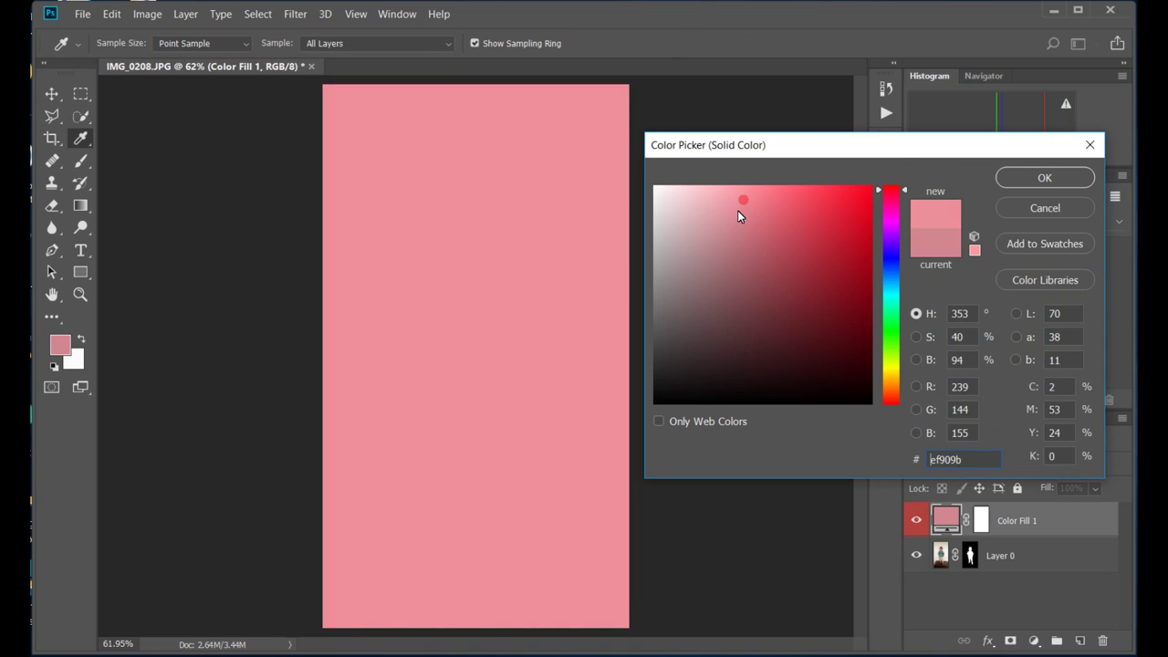
click(1043, 178)
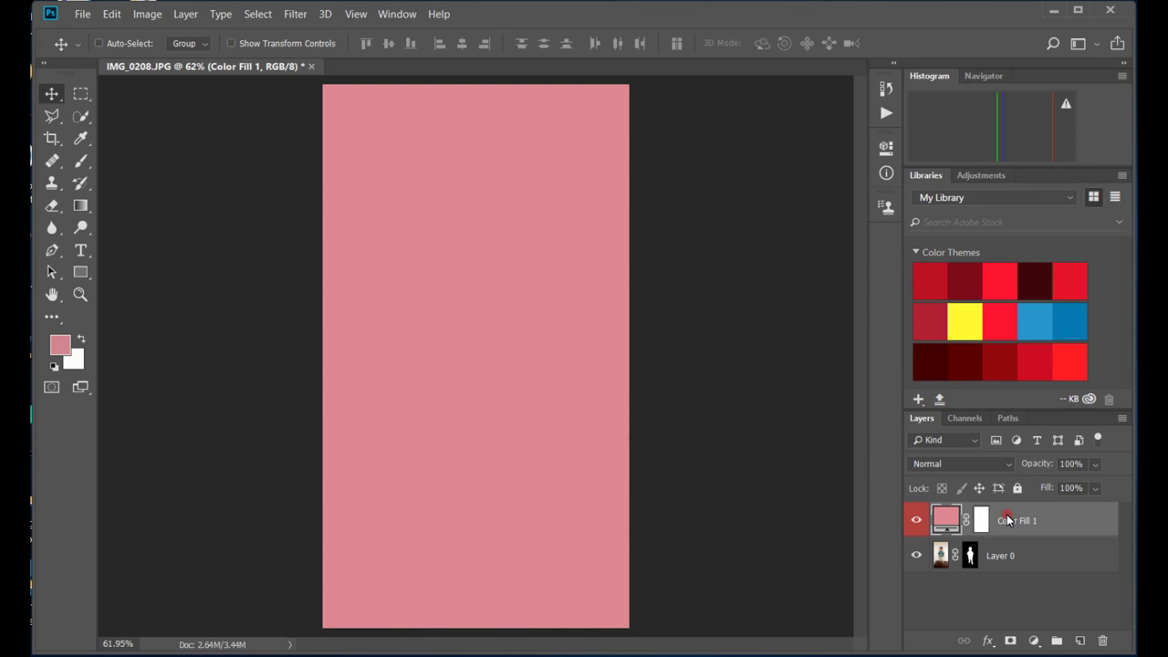
drag(1007, 521, 1016, 585)
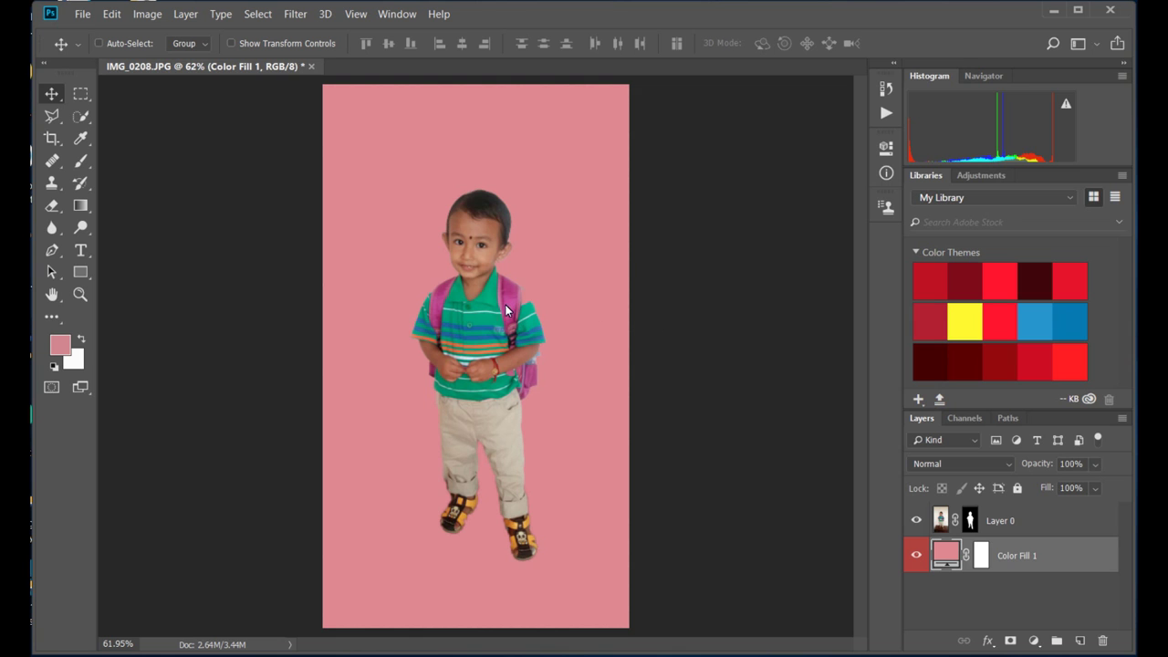
scroll(501, 284, up, 3)
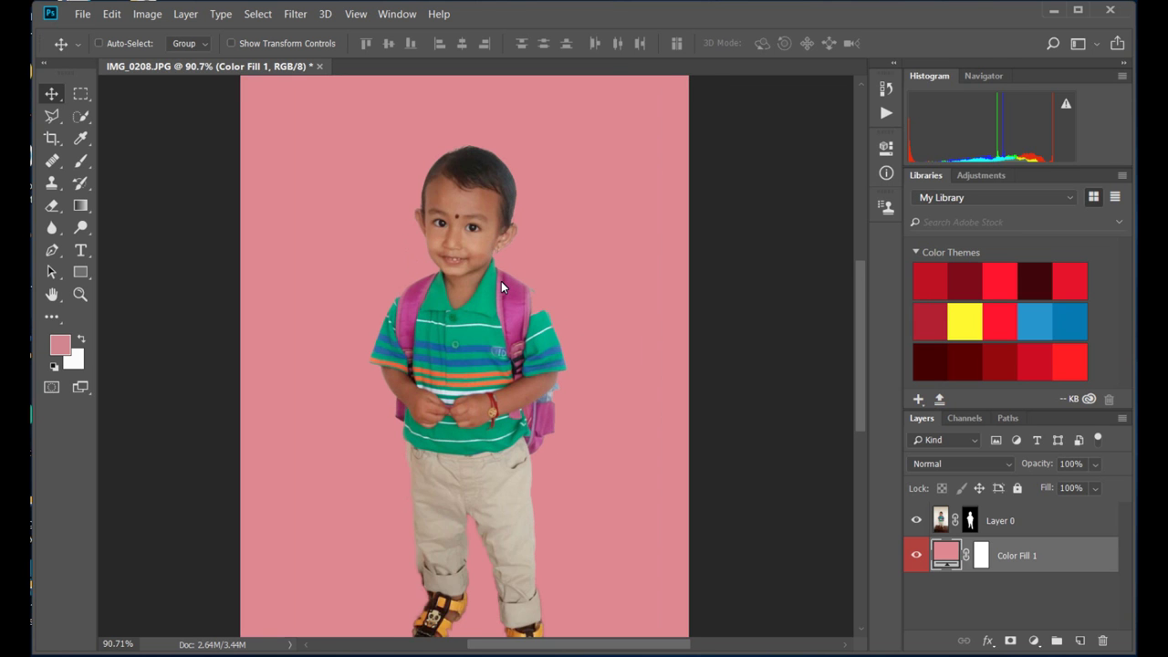
scroll(501, 281, up, 2)
scroll(501, 281, down, 2)
scroll(501, 280, up, 3)
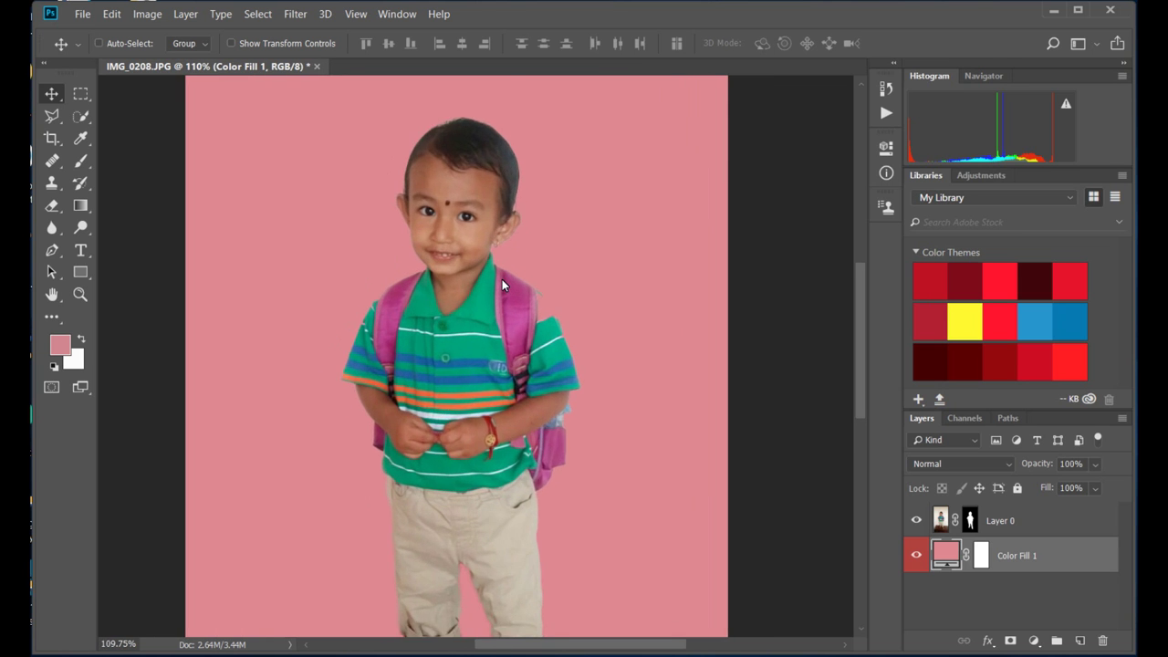
scroll(619, 266, down, 2)
scroll(621, 279, down, 3)
scroll(622, 279, down, 5)
scroll(621, 283, down, 2)
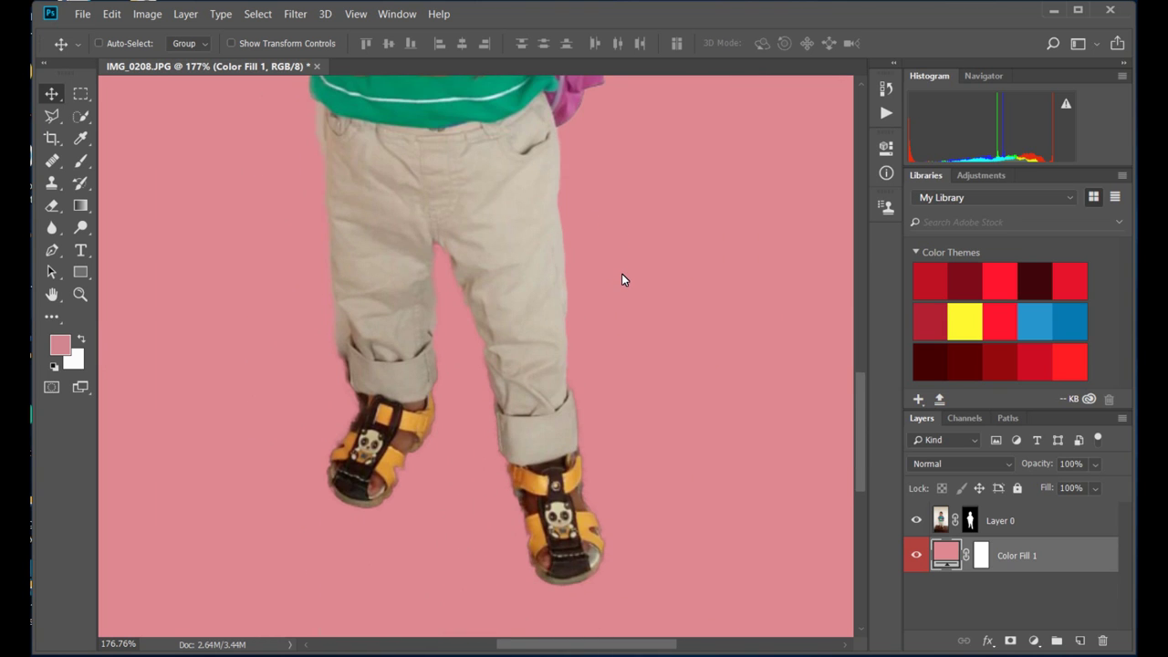
scroll(621, 273, up, 3)
scroll(622, 272, down, 3)
scroll(622, 272, down, 3)
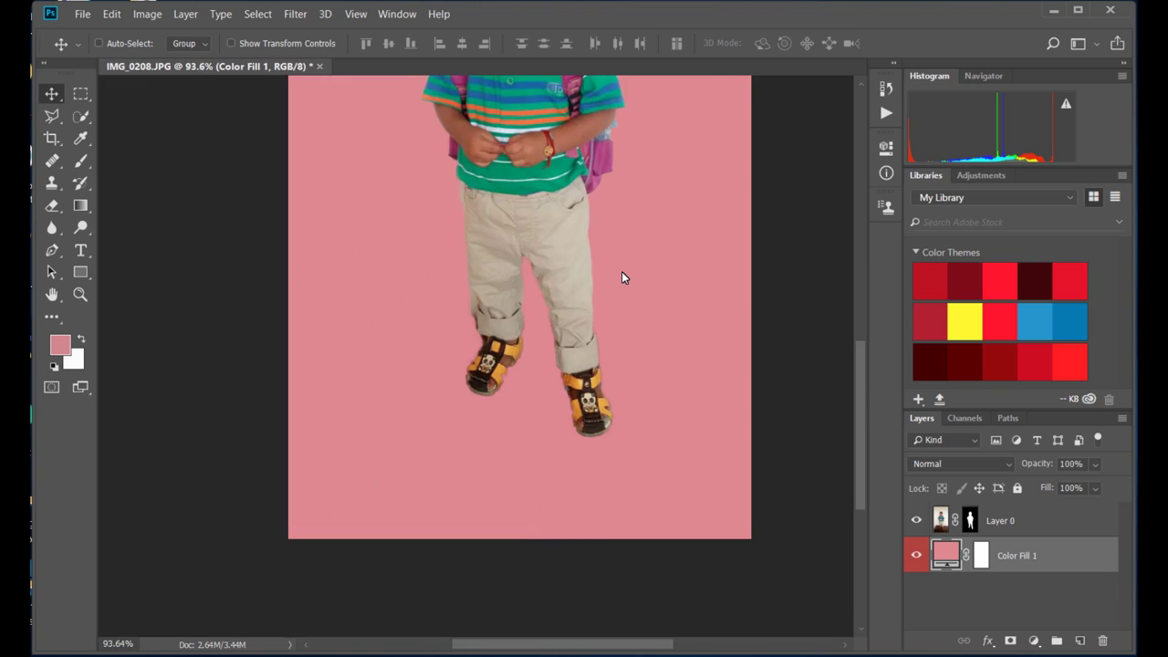
scroll(621, 271, up, 2)
scroll(621, 268, up, 4)
scroll(621, 267, up, 3)
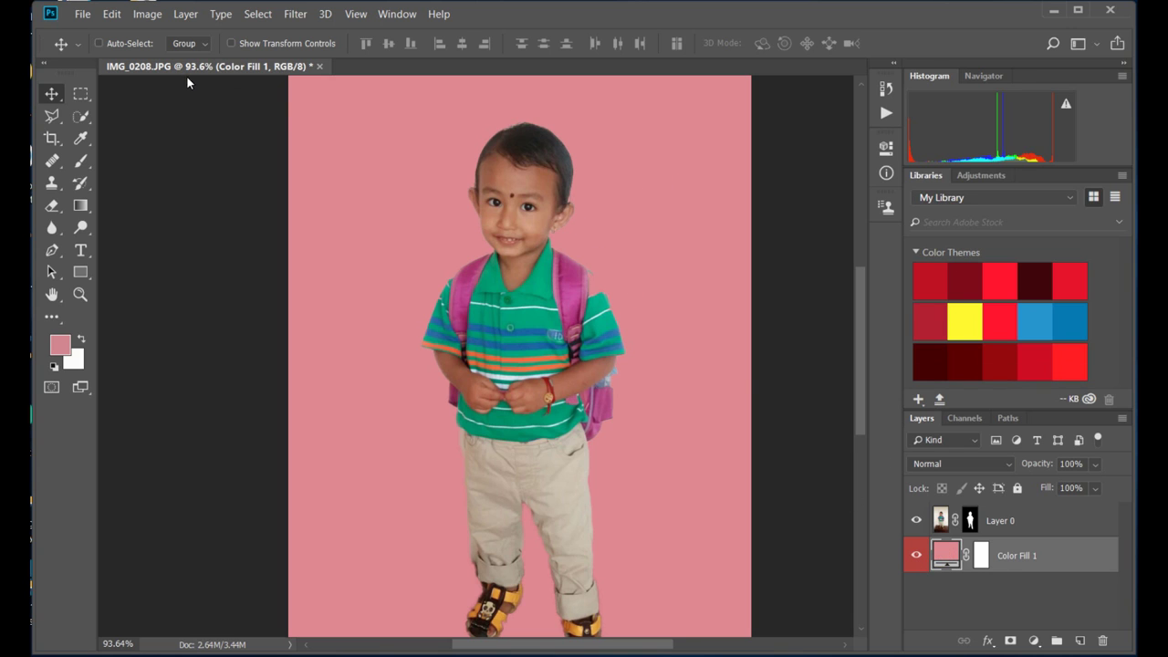
Add Color Fill 2 with the dark reddish-brown colour 511b0a
click(186, 14)
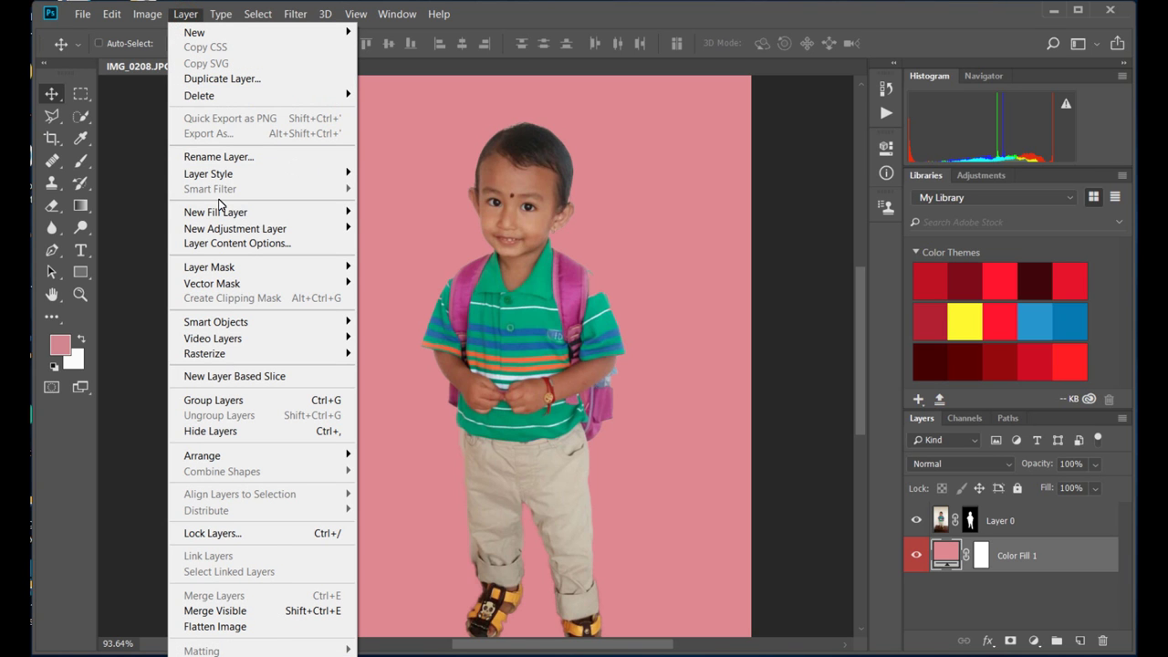
mouse_move(216, 212)
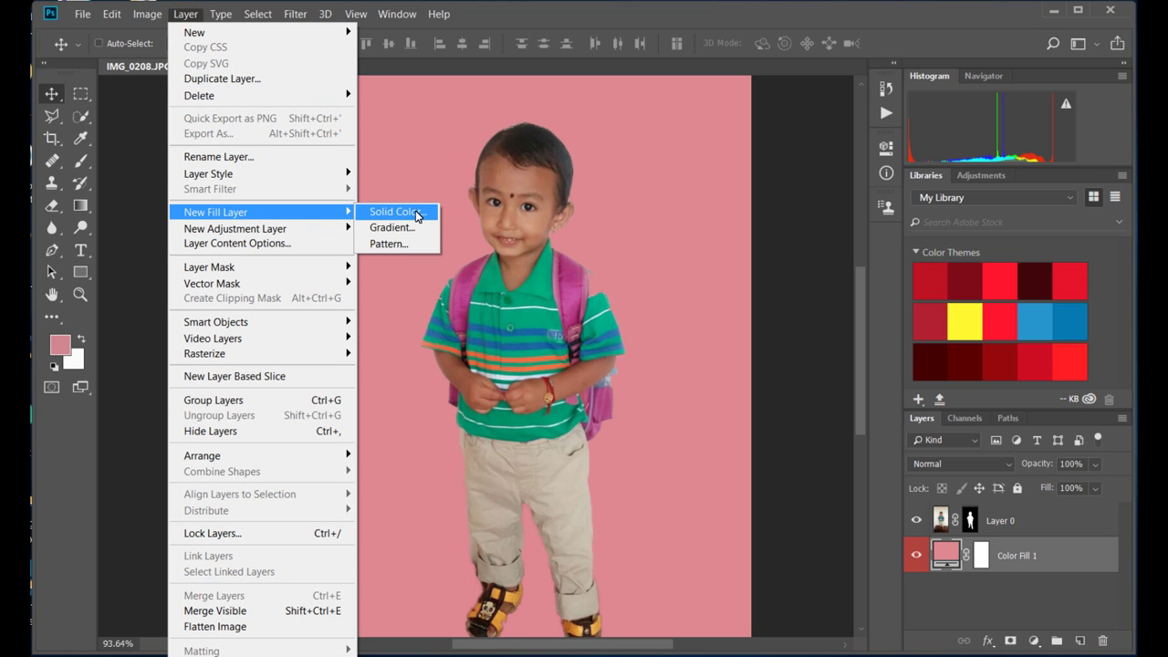
click(417, 214)
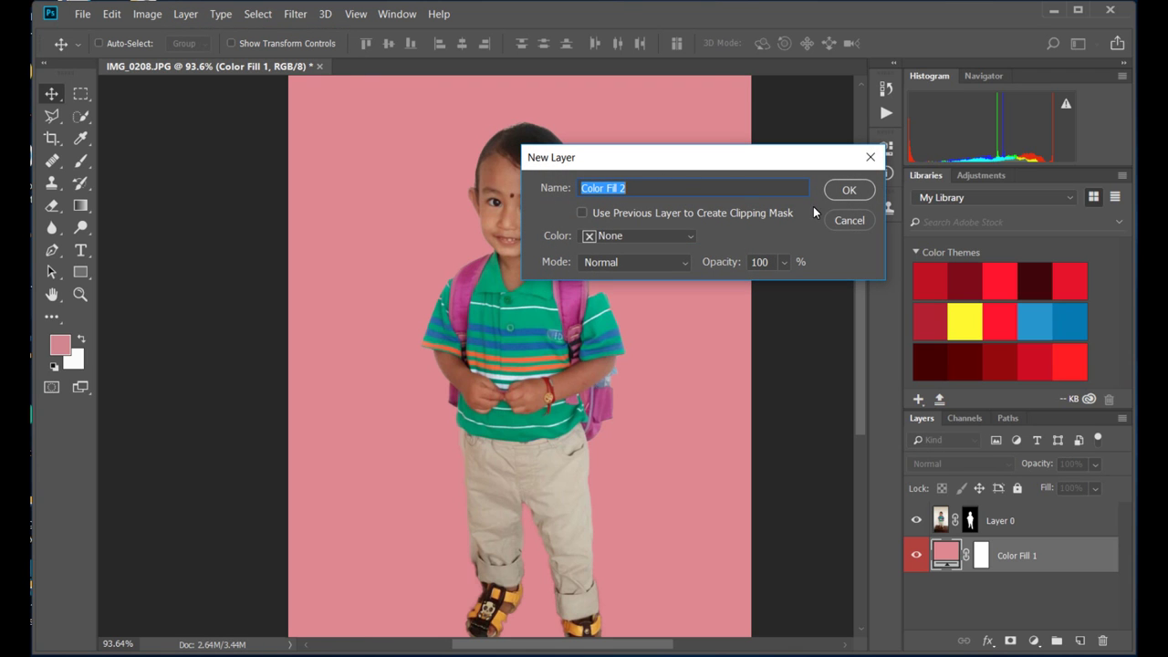
click(851, 191)
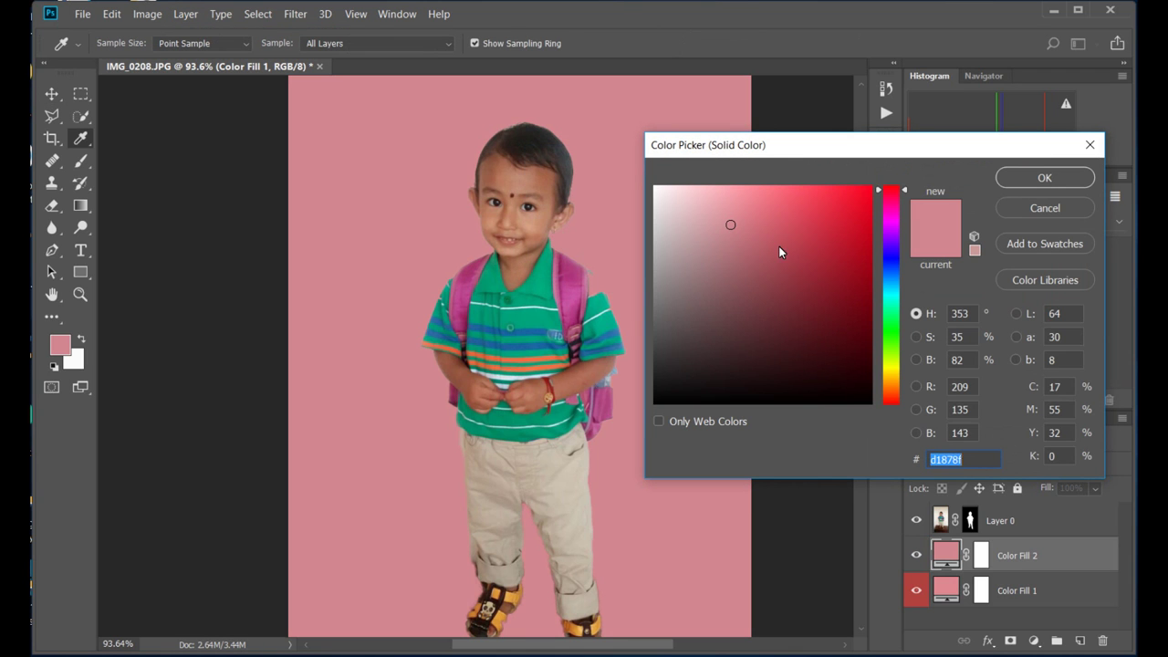
drag(831, 316, 845, 211)
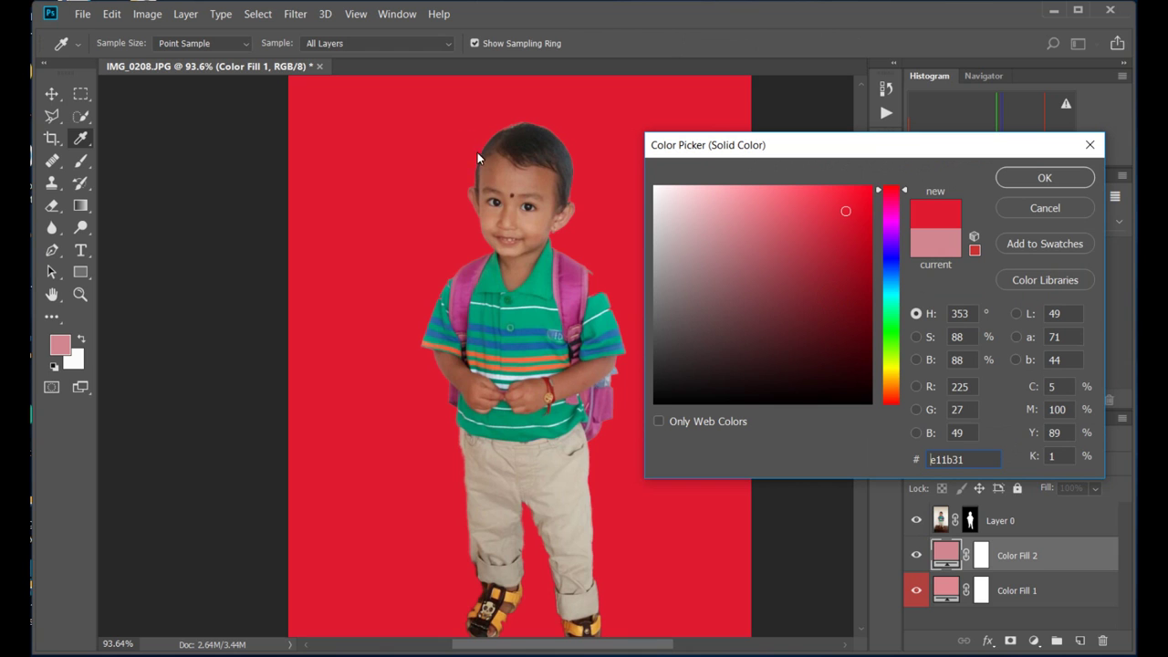
click(892, 264)
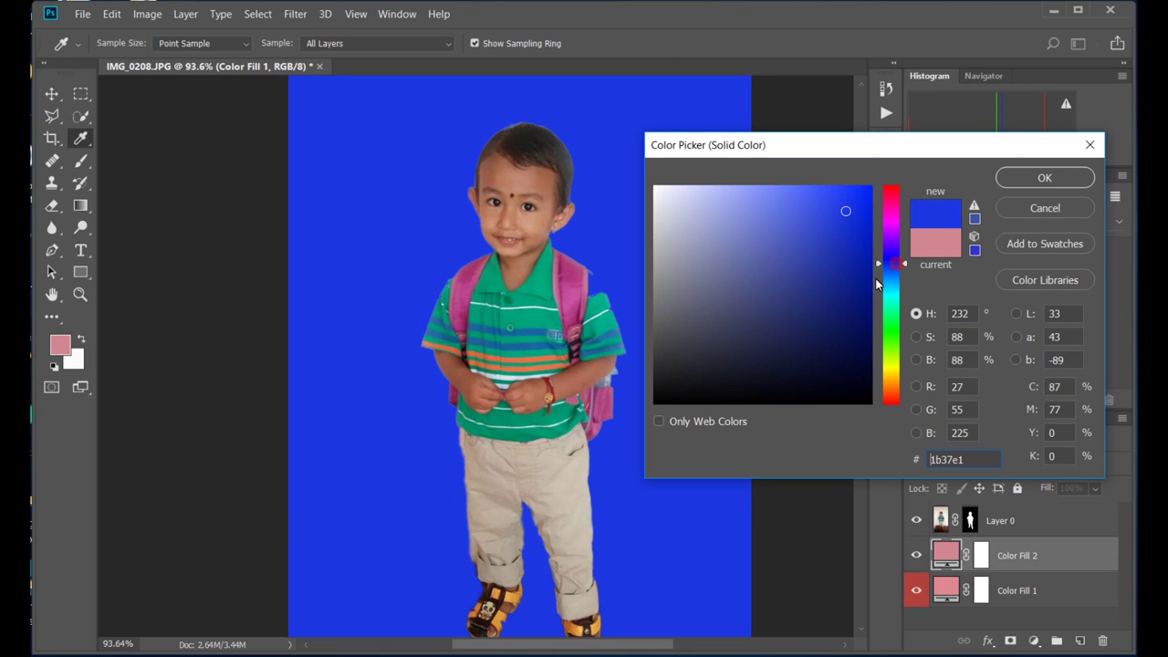
mouse_move(824, 274)
mouse_down()
mouse_move(838, 284)
mouse_move(842, 220)
mouse_move(847, 282)
mouse_move(833, 264)
mouse_move(858, 265)
mouse_move(845, 279)
mouse_up()
mouse_move(893, 315)
mouse_down()
mouse_move(894, 337)
mouse_move(844, 336)
mouse_up()
click(893, 397)
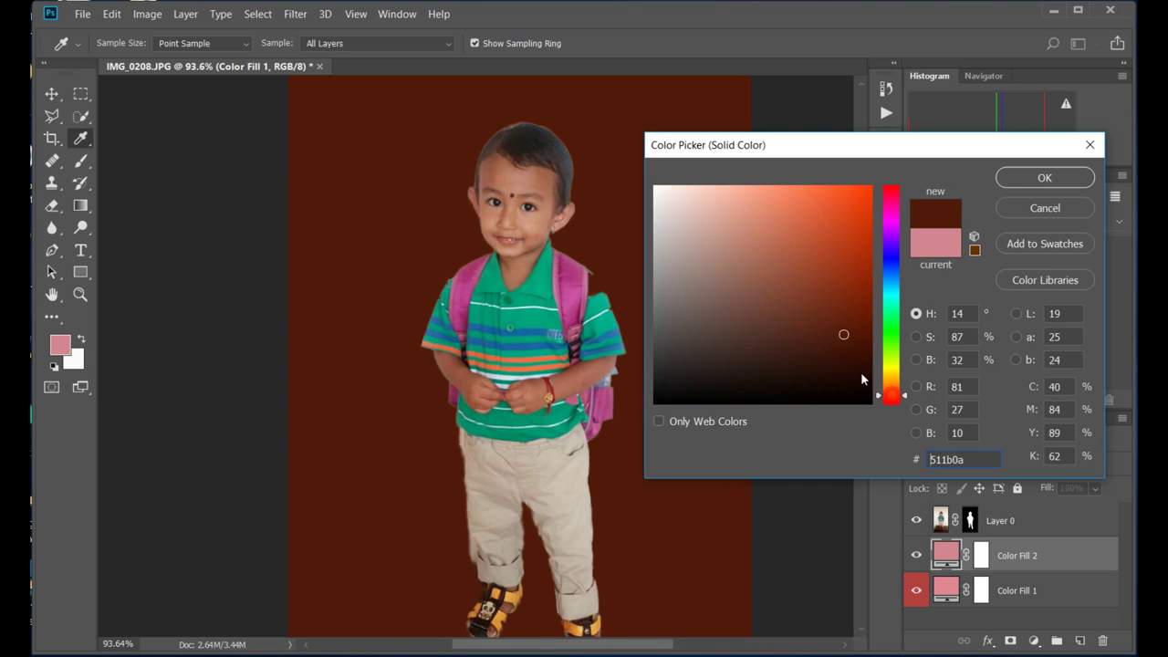
click(1026, 180)
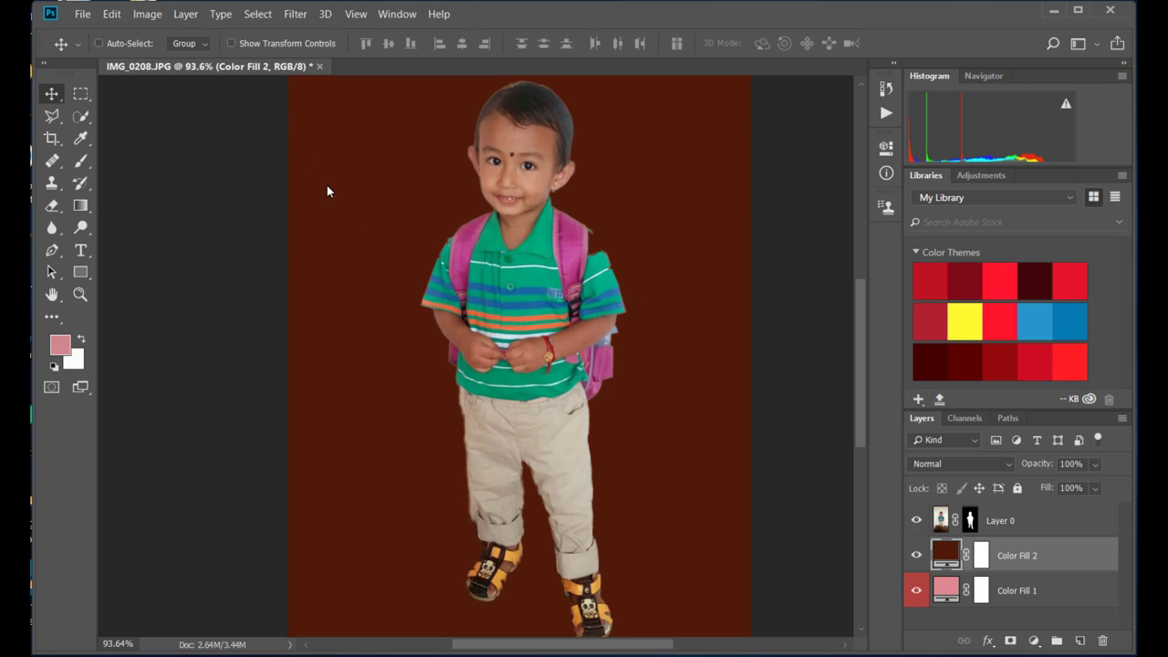
click(189, 15)
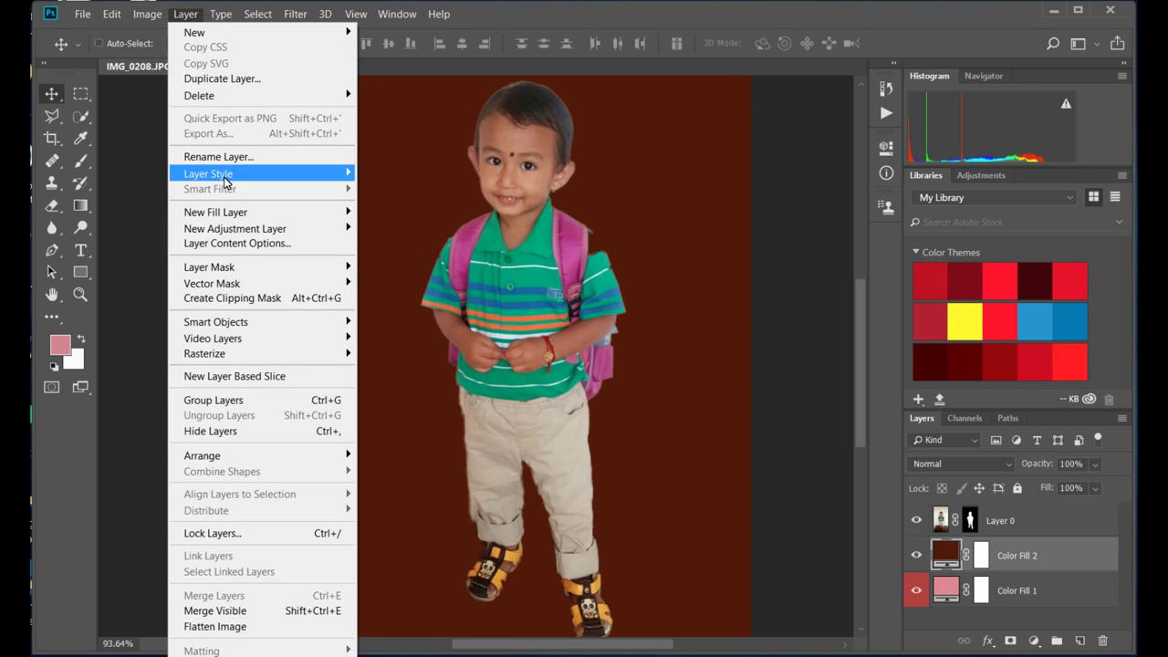
mouse_move(216, 212)
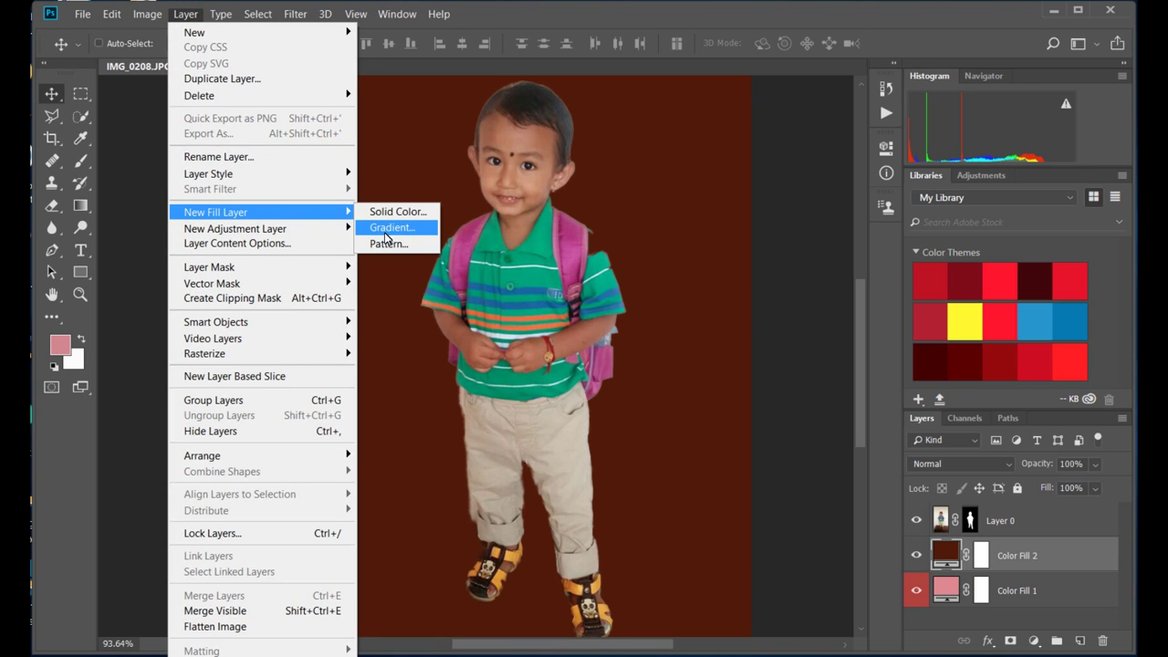
Create Gradient Fill 1 and move its dialog aside to reveal the child's face
click(387, 227)
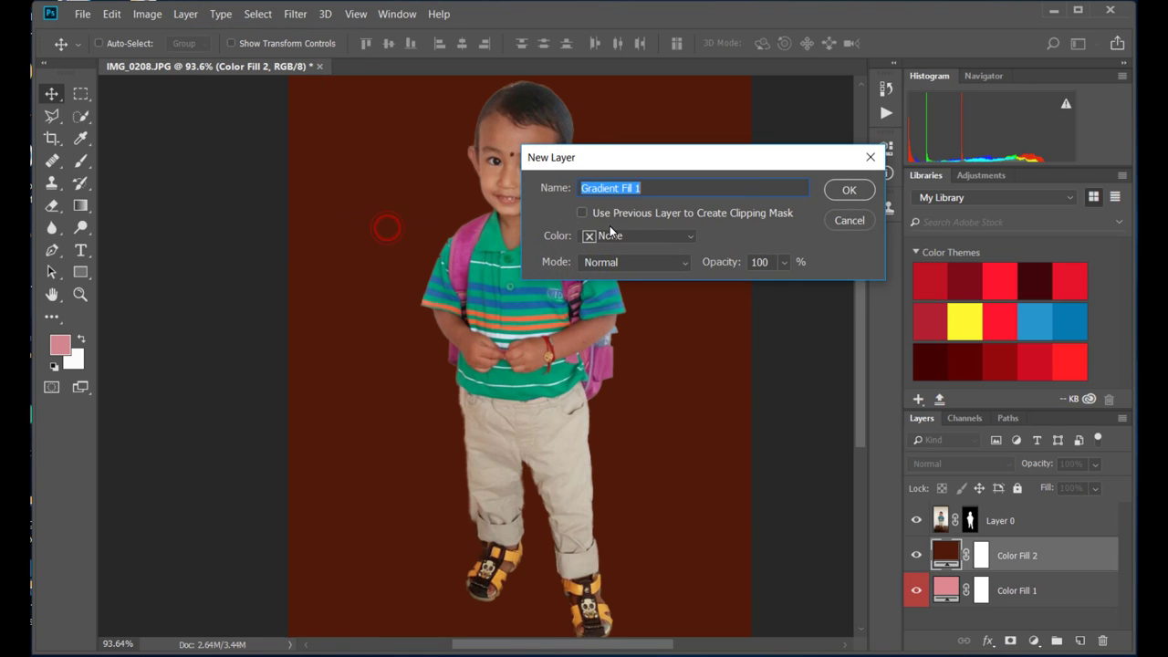
click(848, 191)
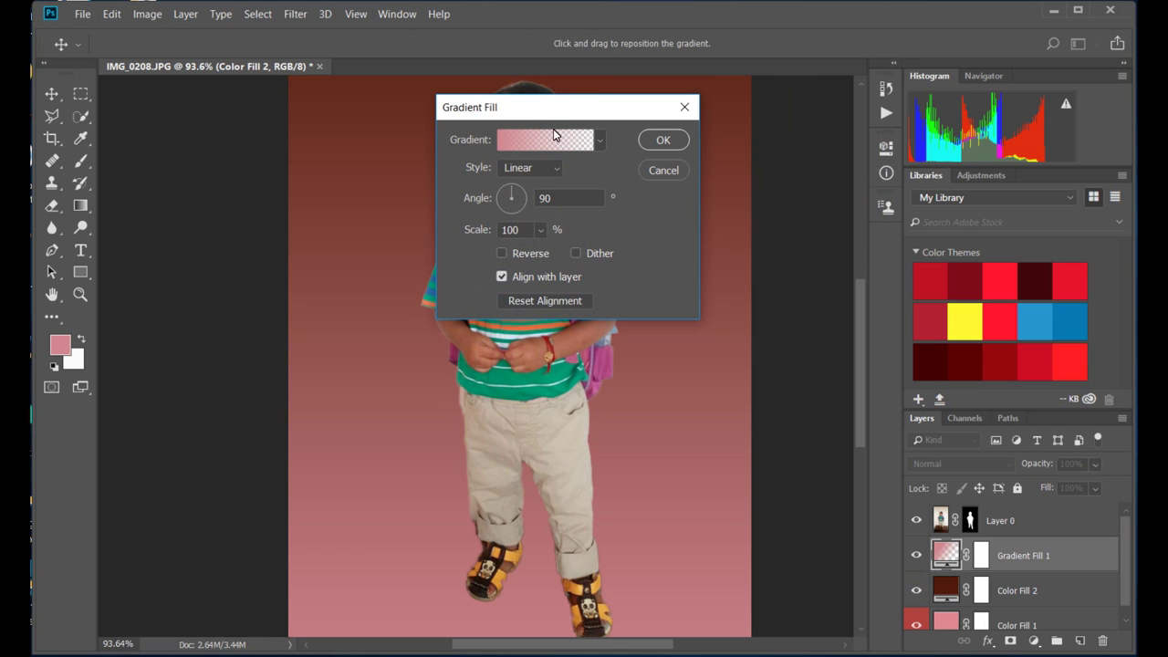
drag(570, 111, 766, 123)
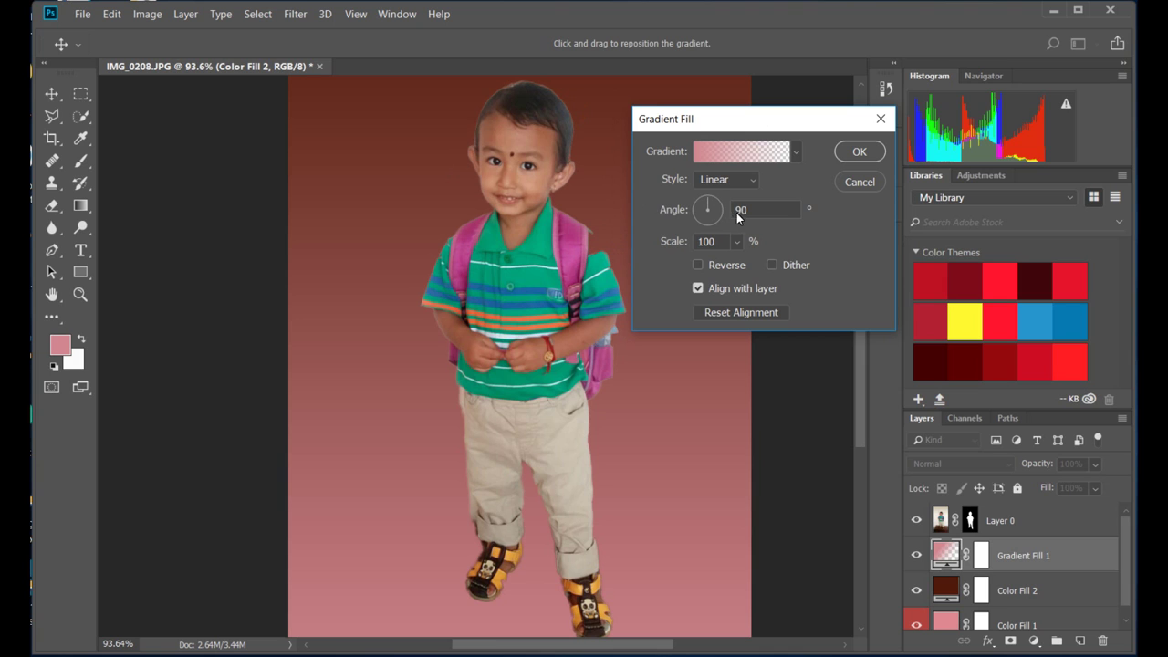
Try Radial and Reflected, then set the gradient style to Diamond and confirm
click(747, 180)
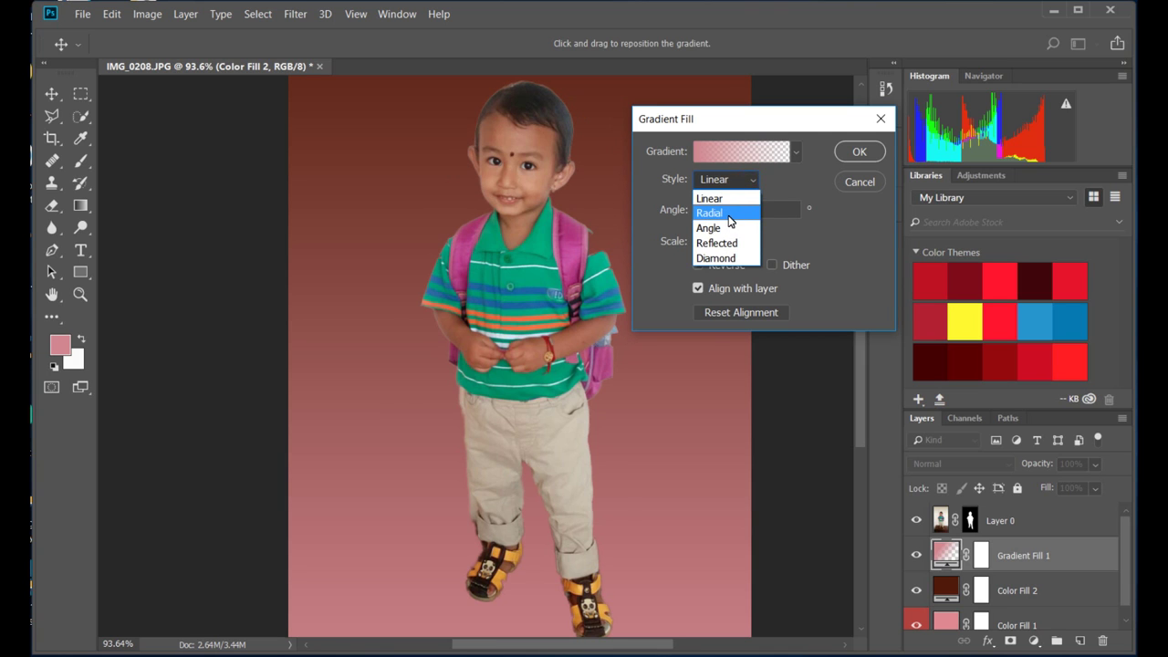
click(729, 213)
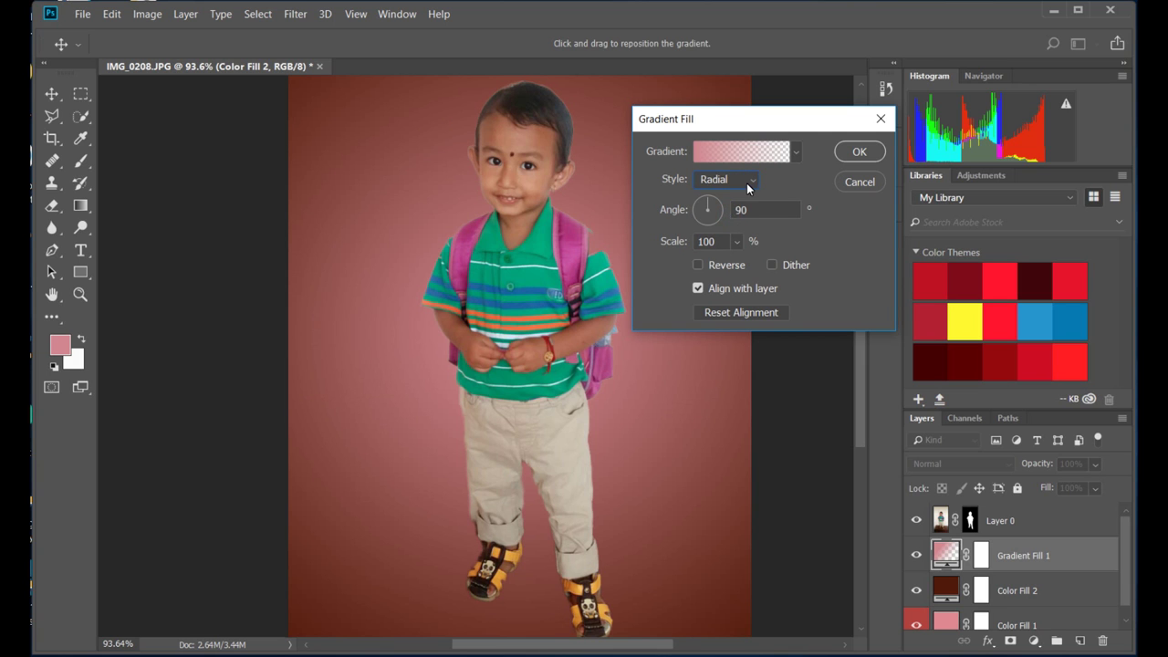
click(747, 185)
click(728, 244)
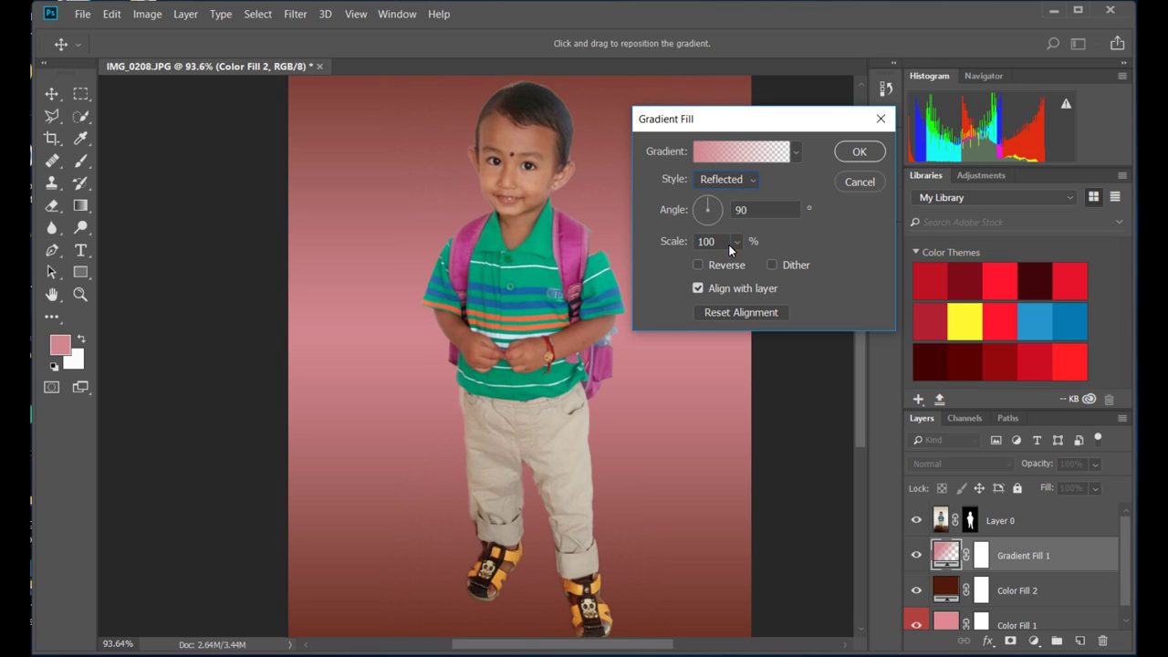
click(748, 182)
click(729, 258)
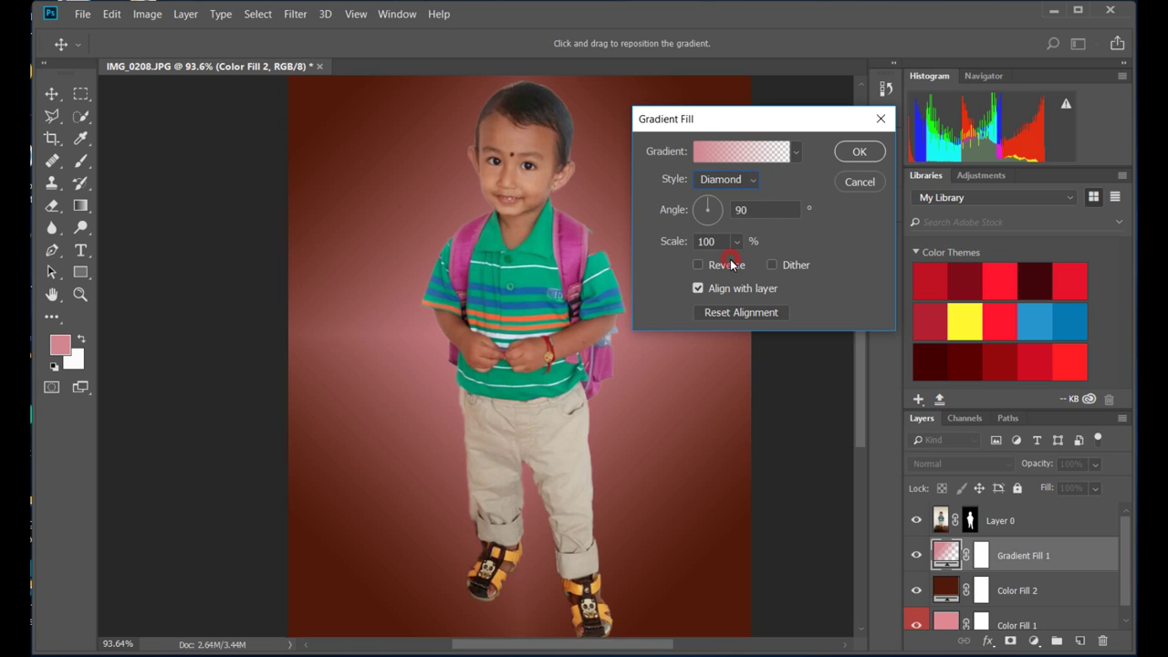
click(753, 181)
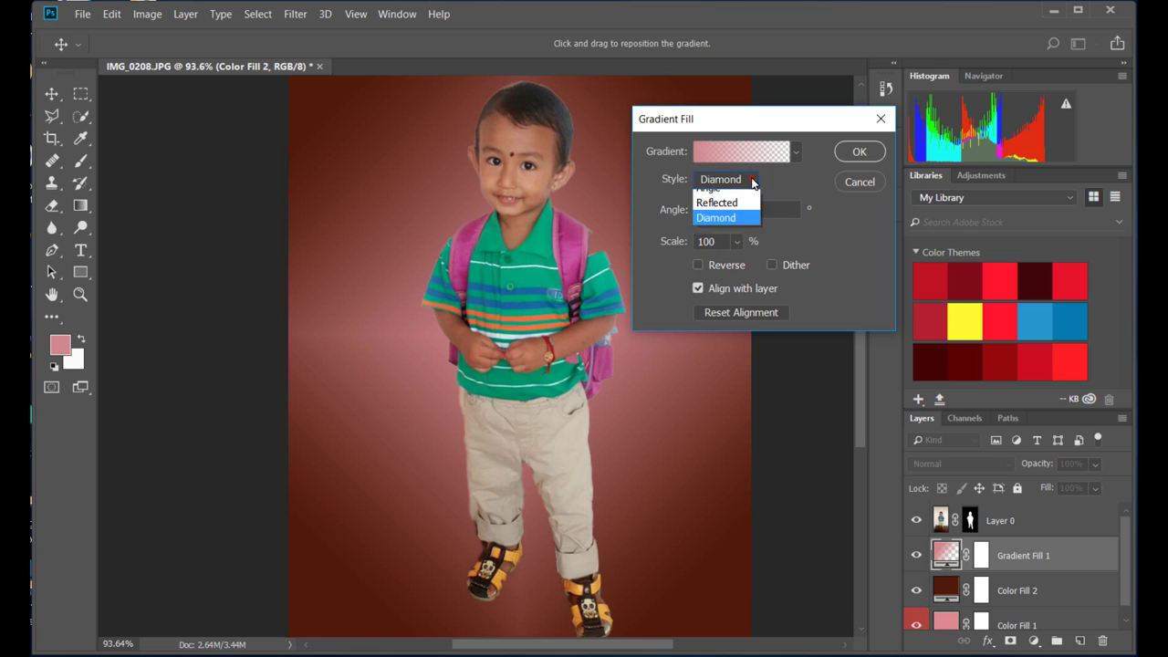
click(859, 153)
click(859, 153)
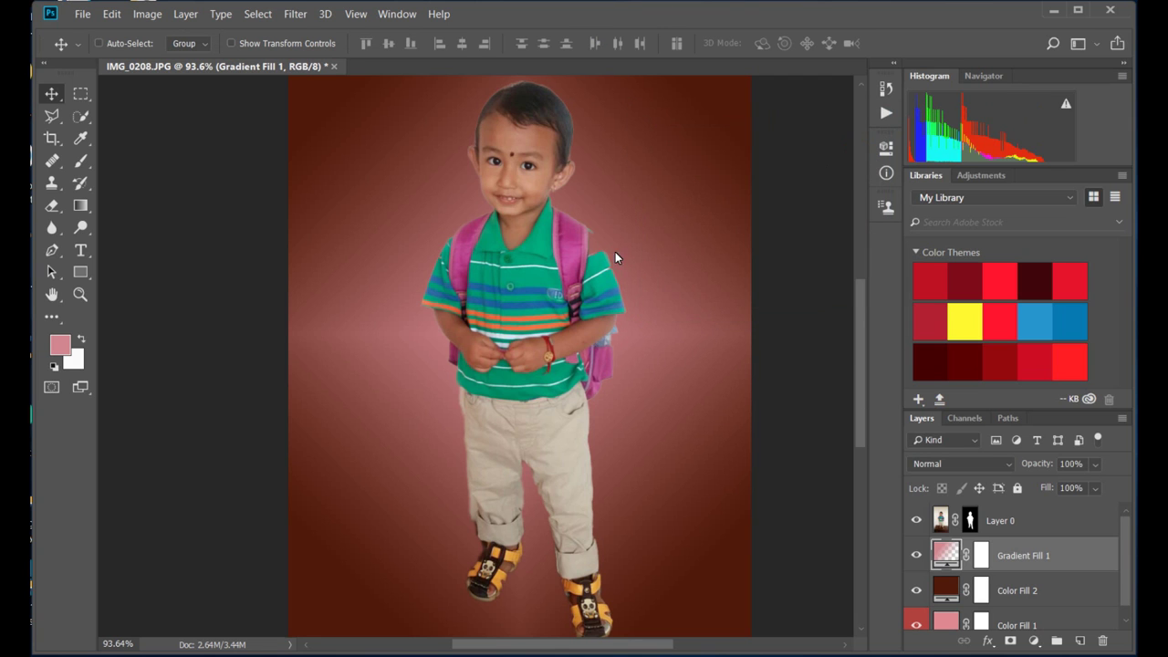
Place Layer 0 beneath Gradient Fill 1 in the layer stack
scroll(612, 325, up, 2)
scroll(612, 325, down, 1)
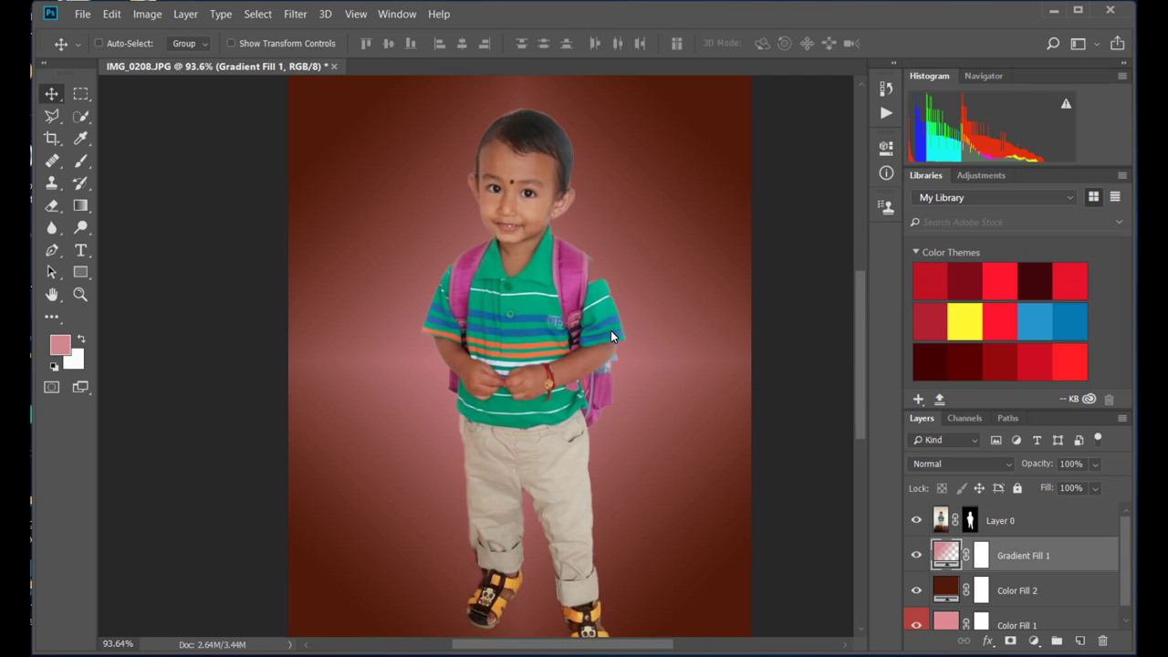
scroll(610, 330, down, 1)
scroll(610, 337, down, 1)
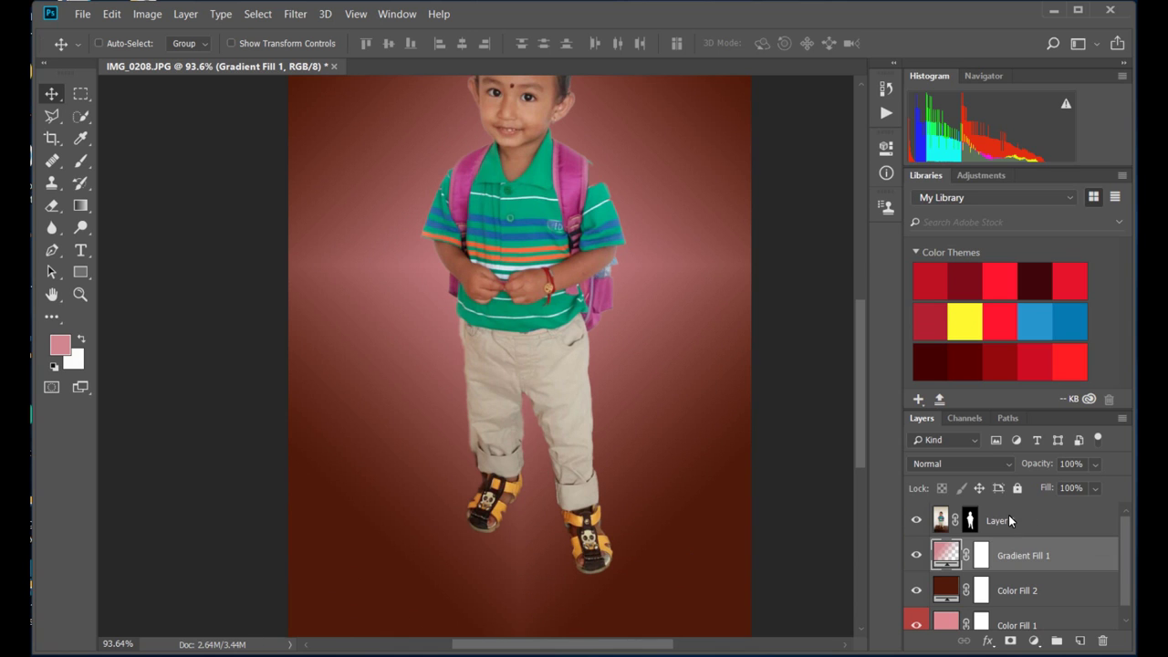
drag(1017, 519, 1027, 555)
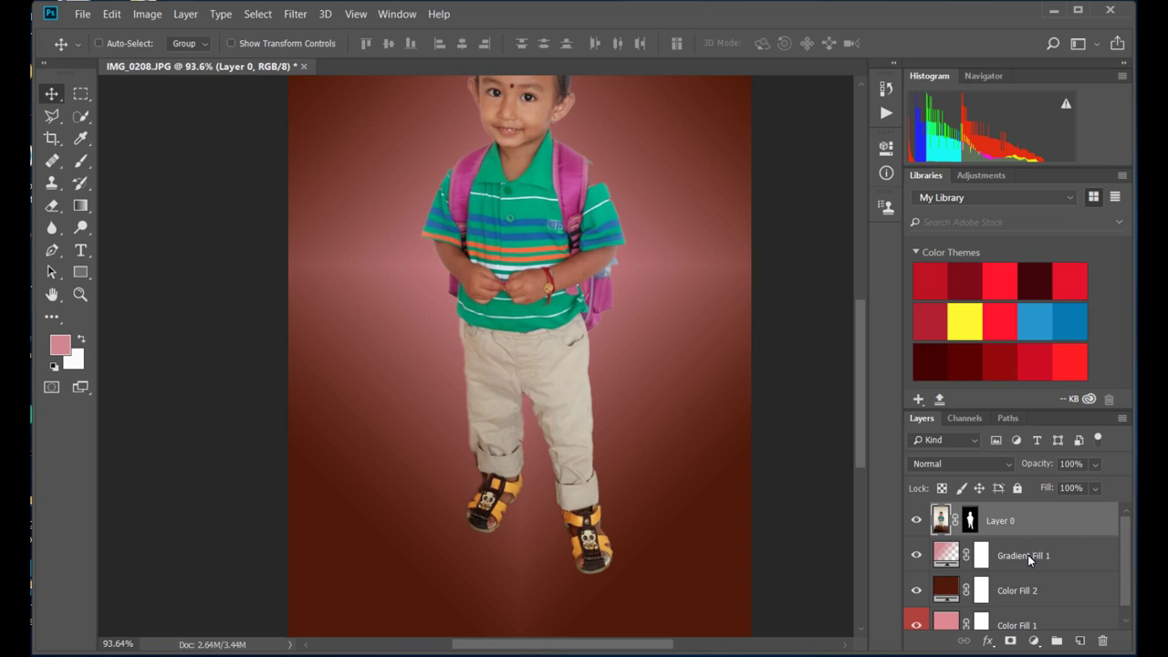
drag(1024, 519, 1040, 586)
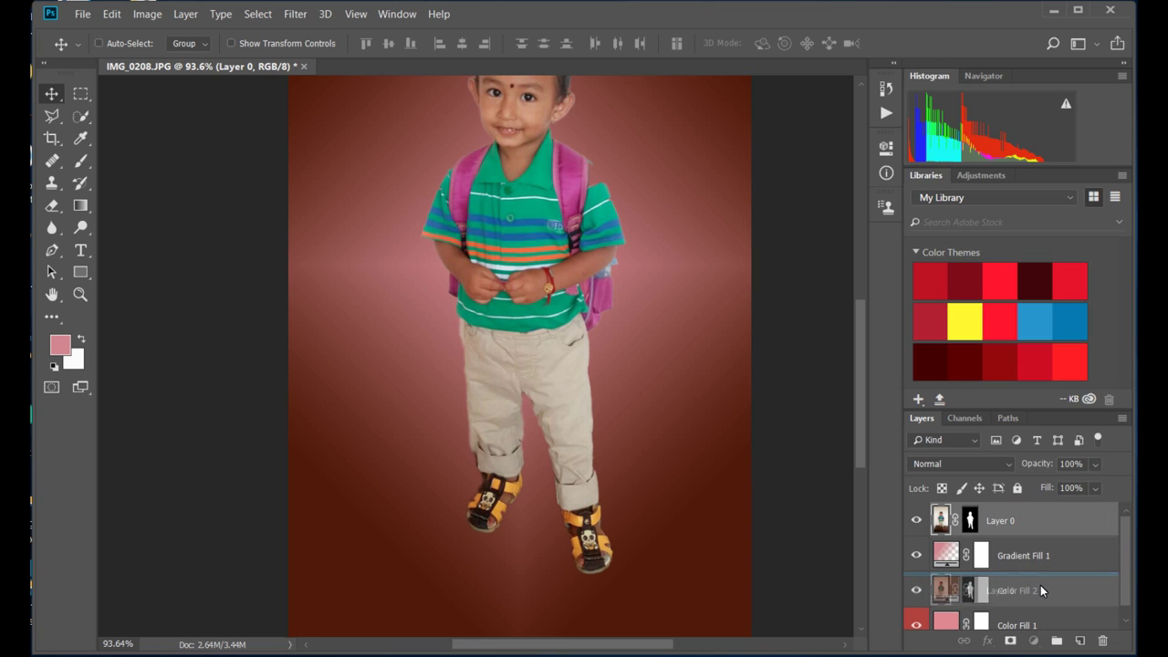
Nudge the child slightly lower on the canvas and restore Layer 0 above Gradient Fill 1
scroll(652, 431, up, 1)
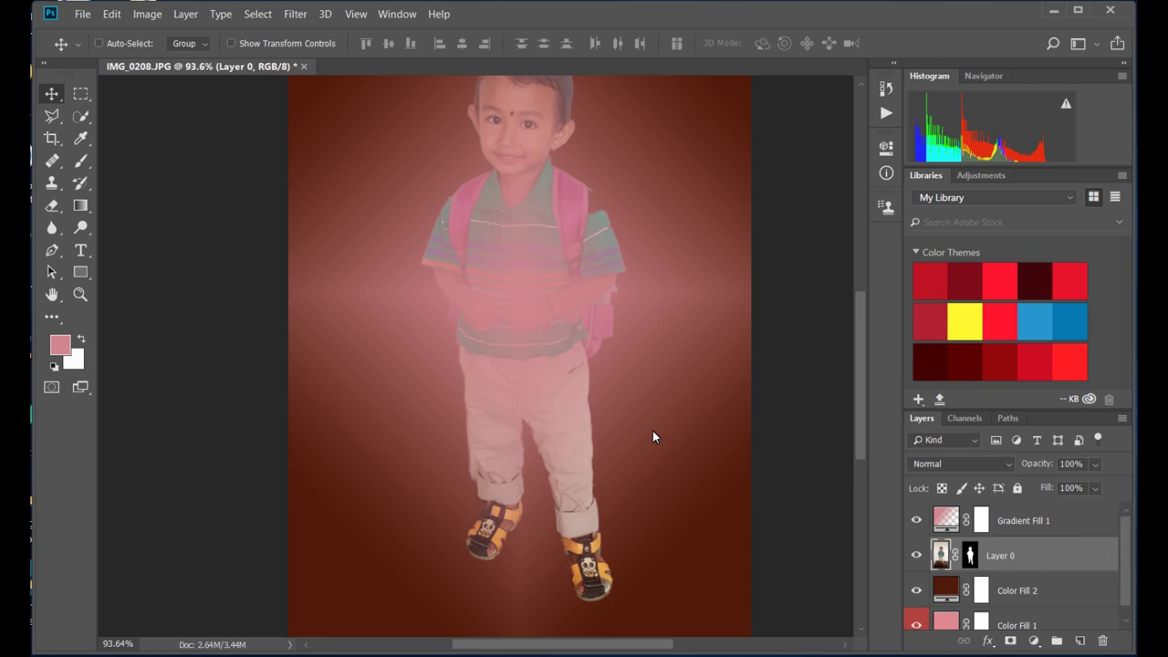
scroll(652, 428, up, 1)
scroll(652, 425, up, 2)
scroll(630, 411, up, 1)
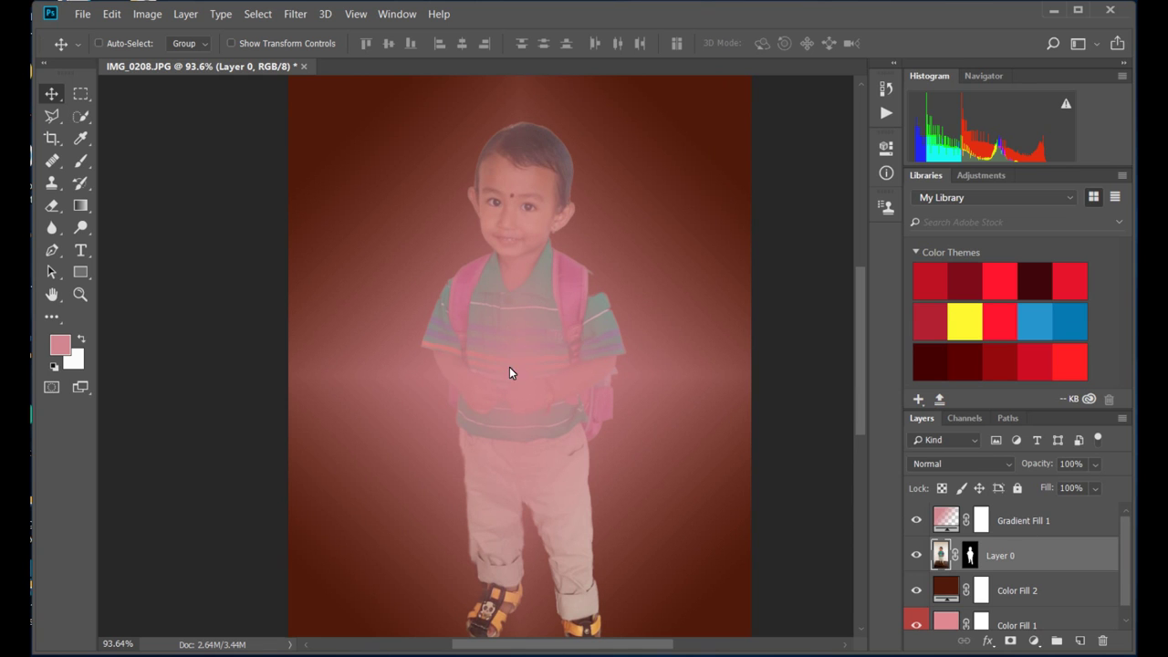
drag(524, 334, 523, 342)
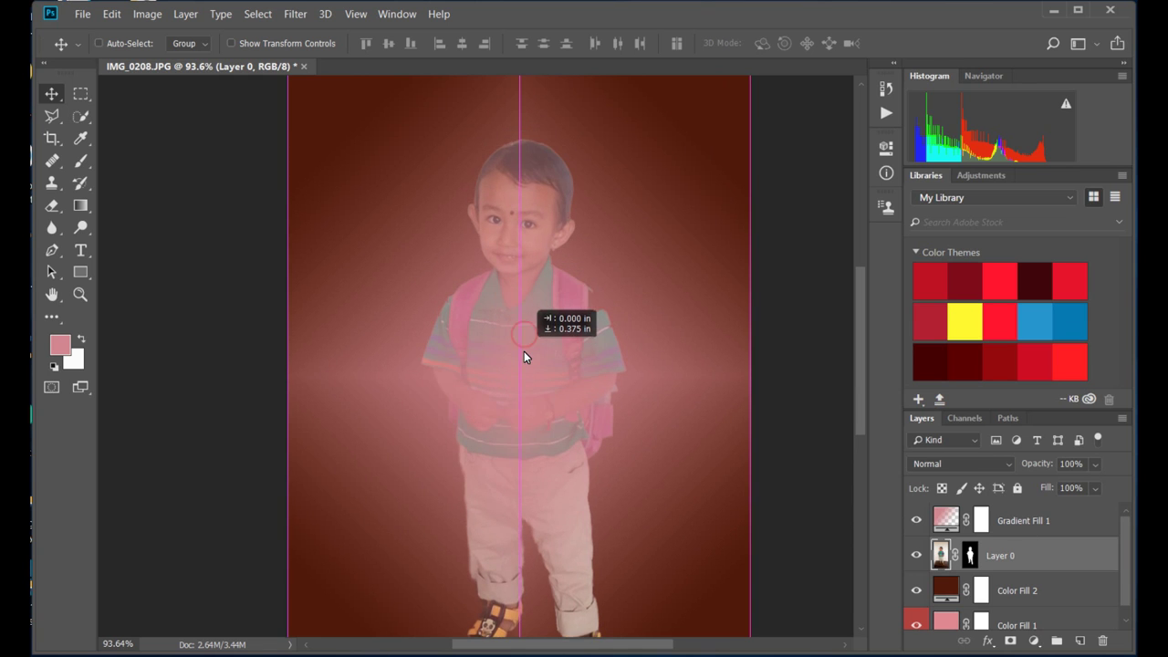
drag(523, 341, 532, 349)
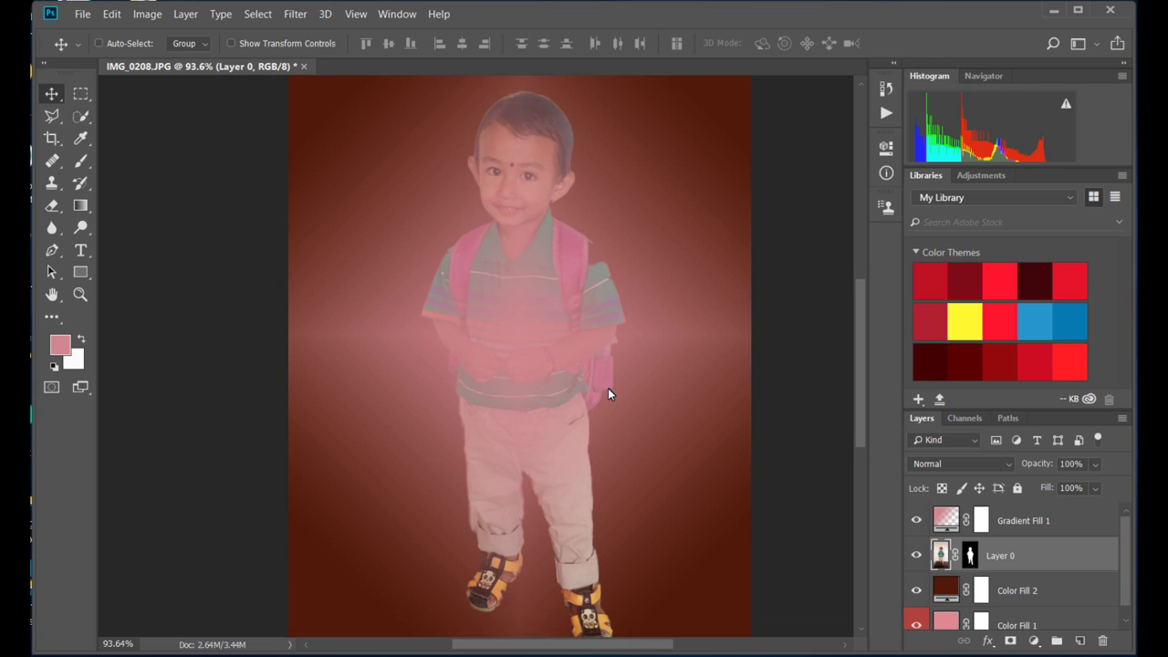
drag(994, 557, 994, 509)
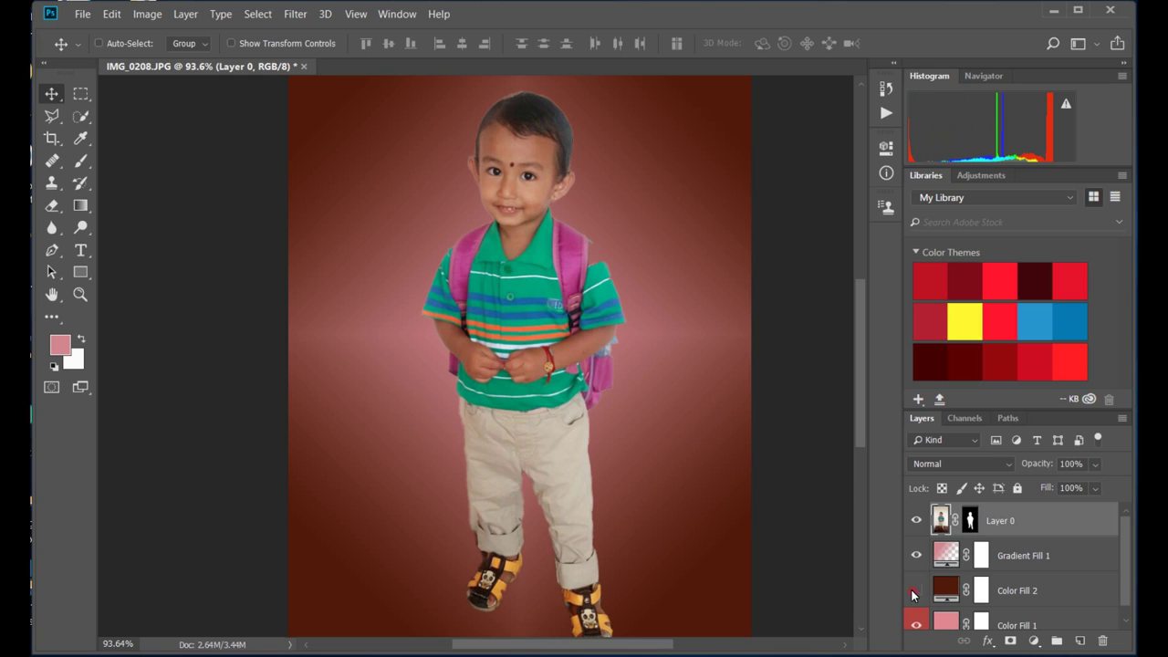
Hide Color Fill 2 and Color Fill 1, undoing an accidental shift of the child
click(913, 594)
drag(570, 392, 611, 421)
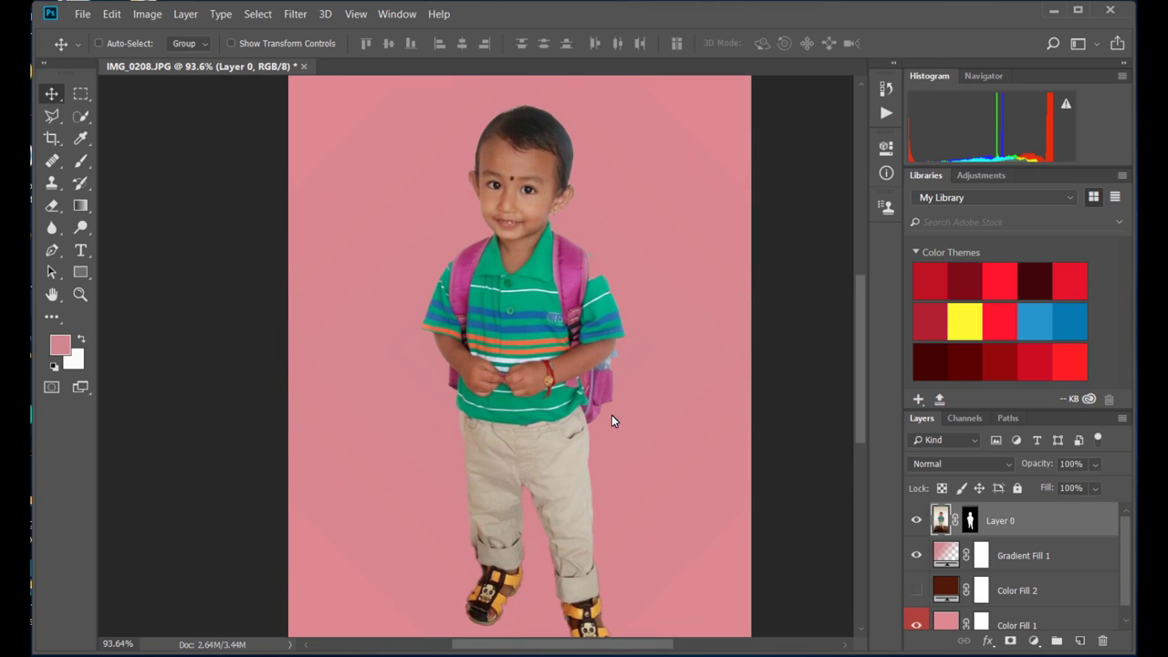
key(ctrl+z)
scroll(911, 596, down, 1)
click(916, 614)
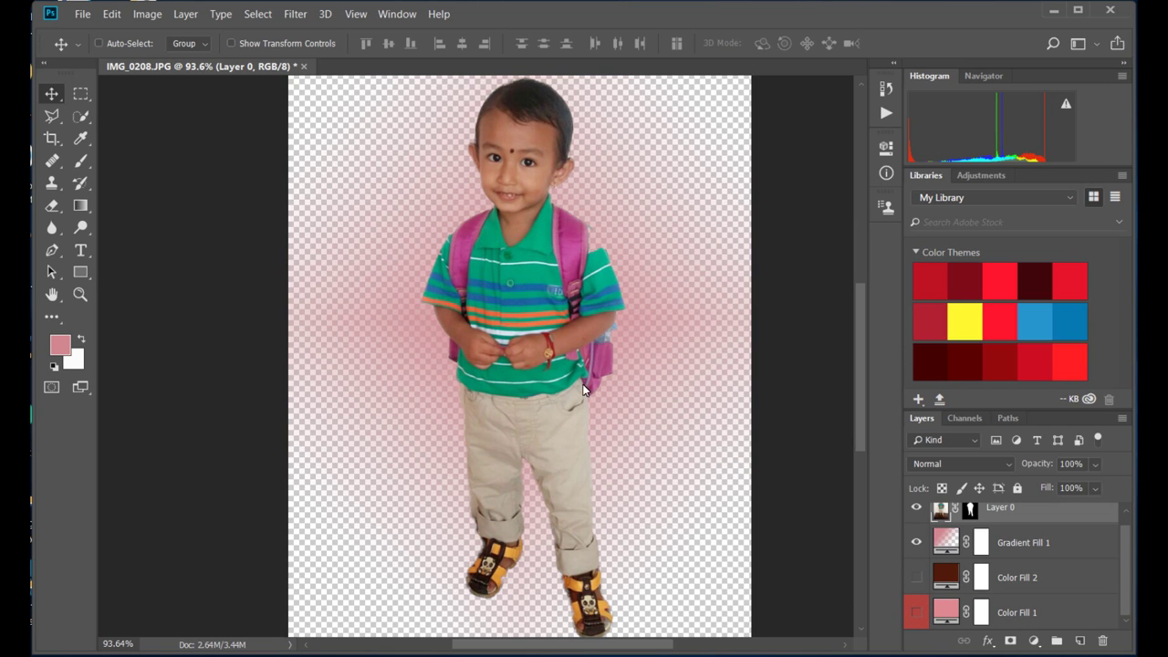
Shift the child slightly left and make Gradient Fill 1 the active layer
drag(527, 306, 521, 303)
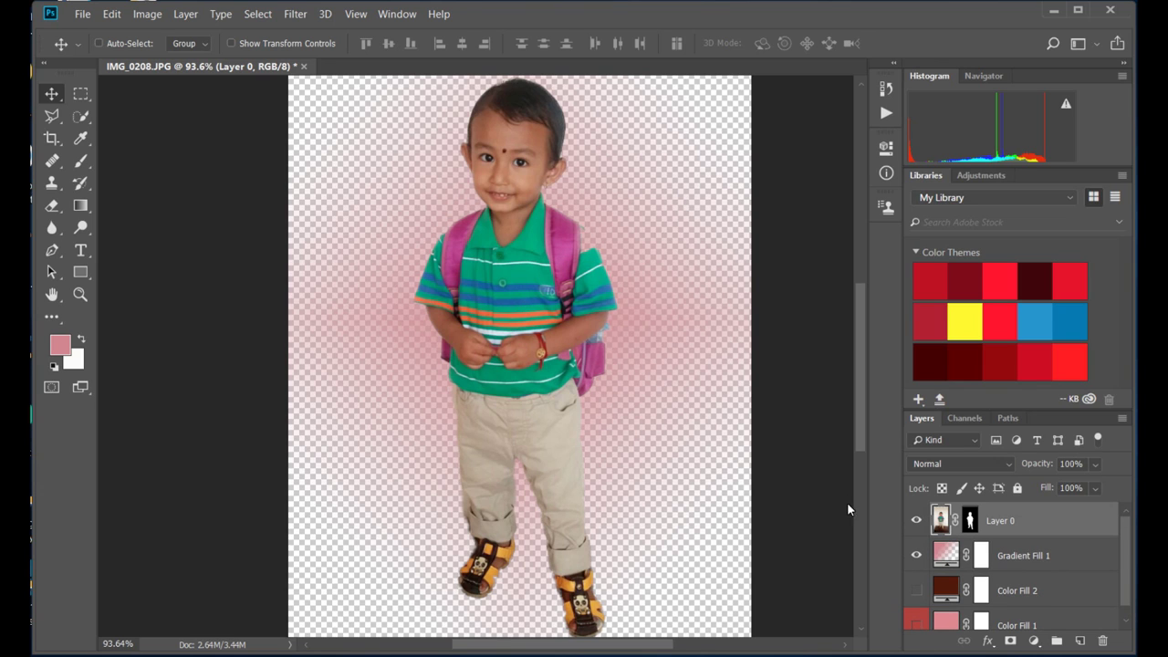
click(949, 555)
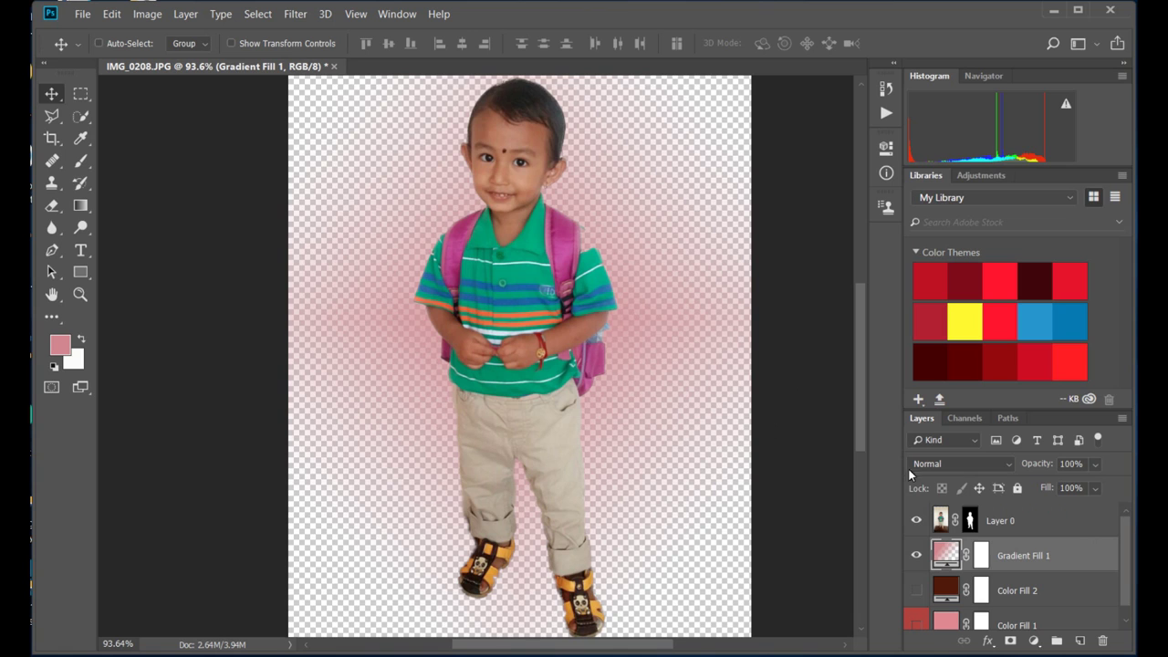
click(981, 558)
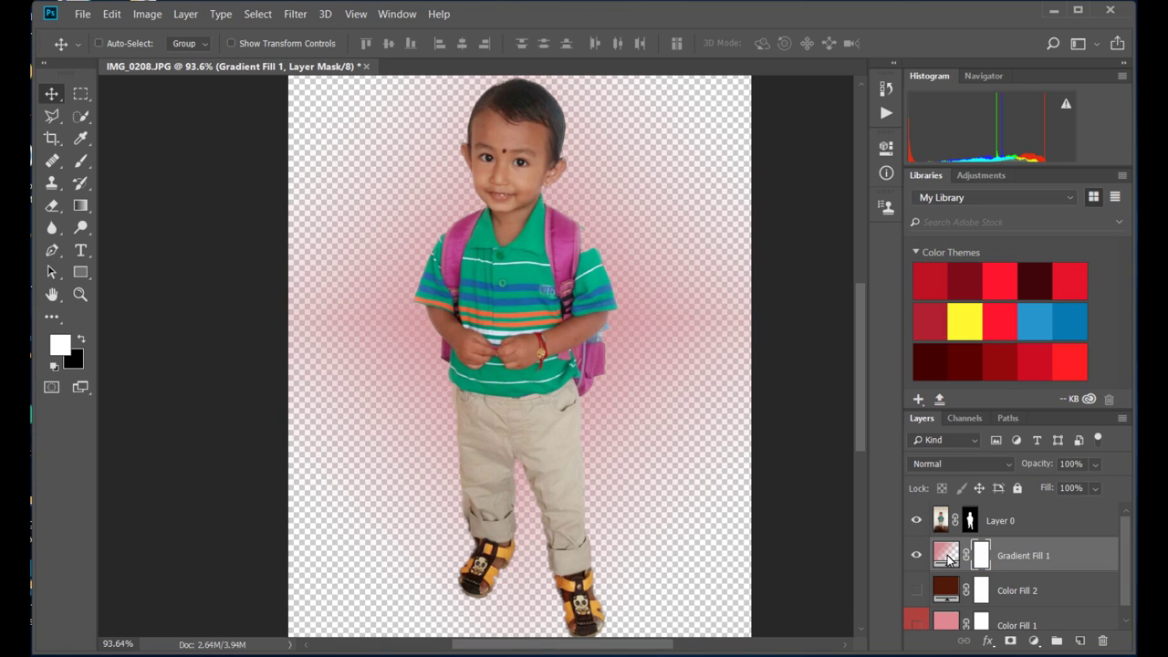
Enable Reverse on Gradient Fill 1's diamond gradient so pink fills the edges around the child
double_click(946, 554)
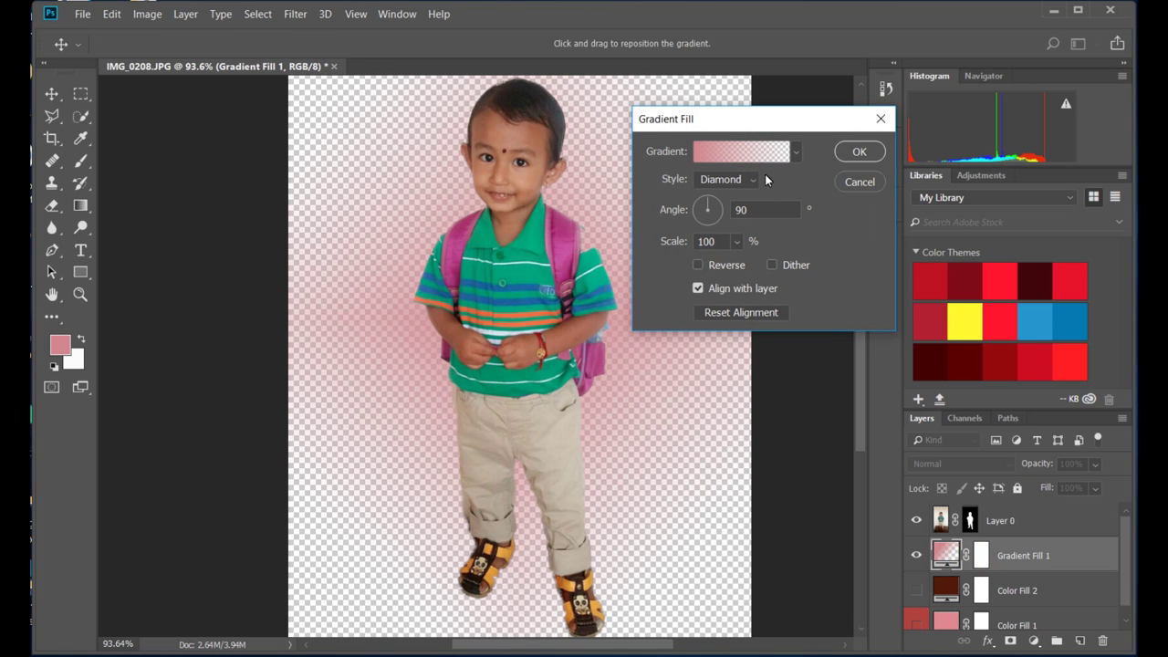
click(794, 155)
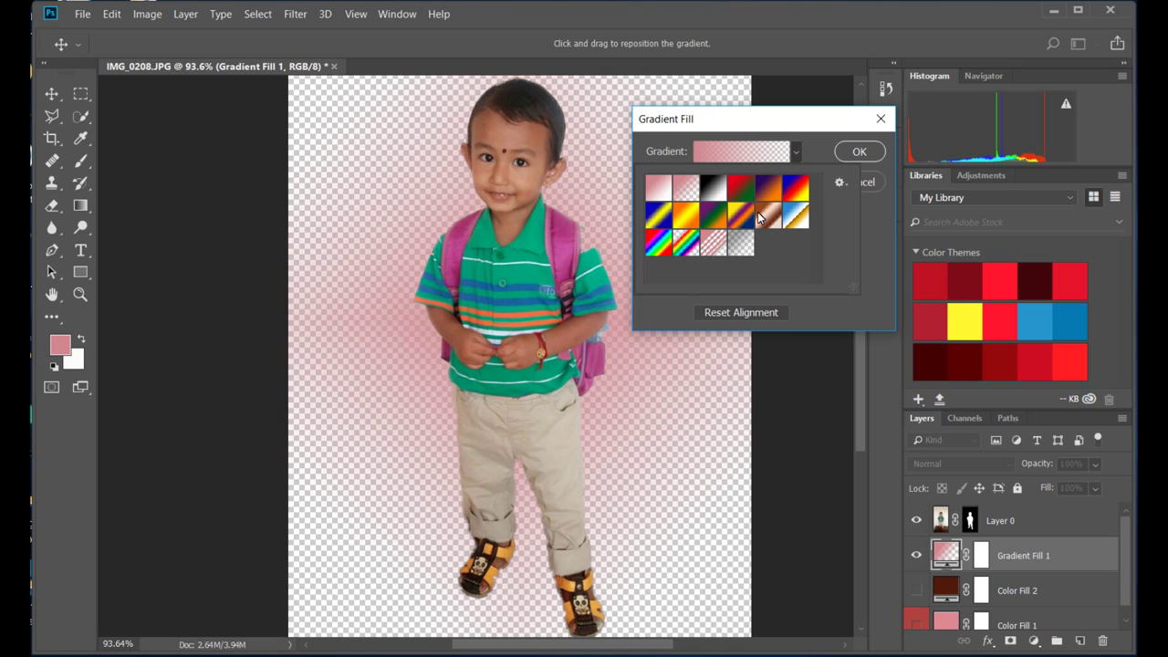
click(790, 153)
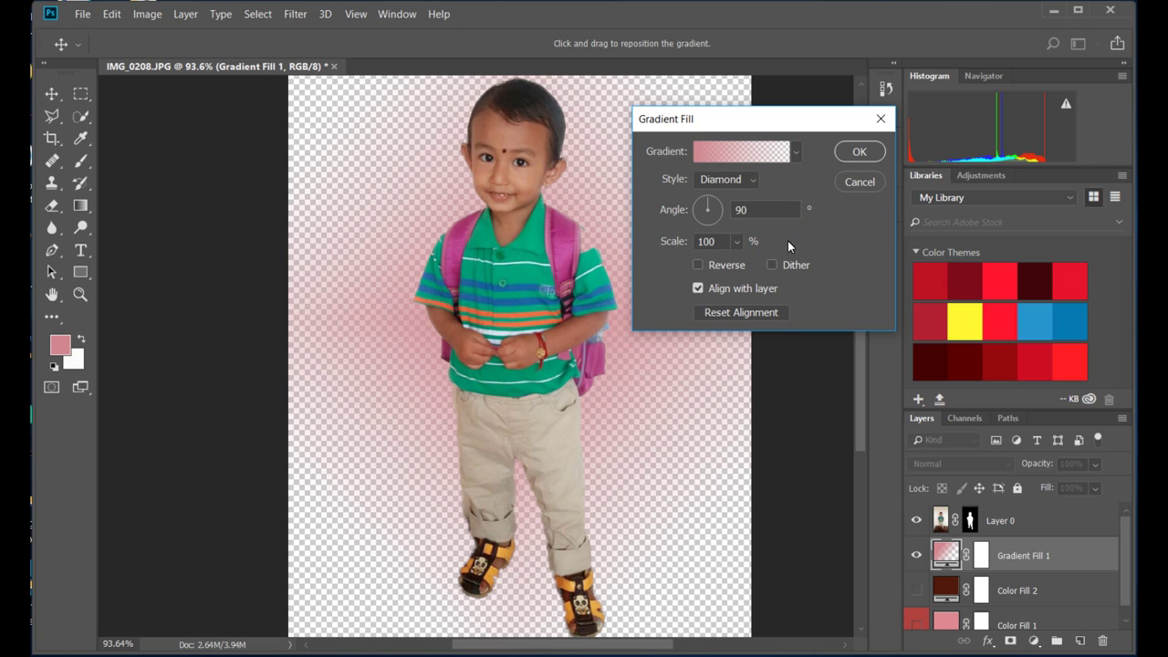
click(698, 265)
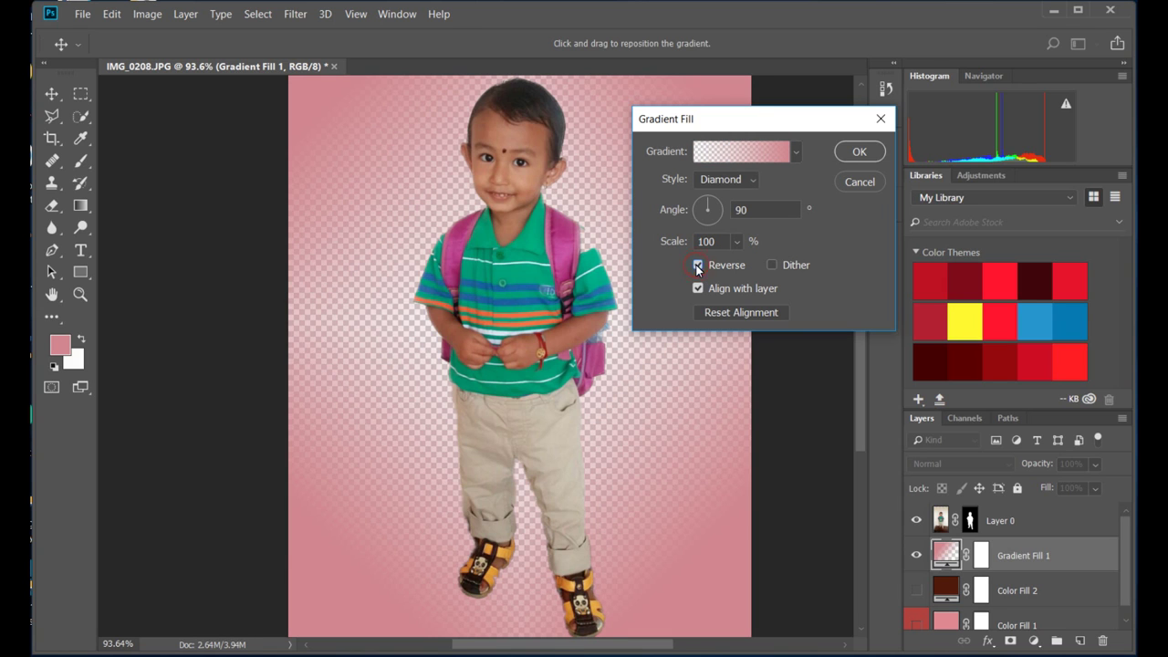
click(859, 156)
scroll(714, 387, down, 2)
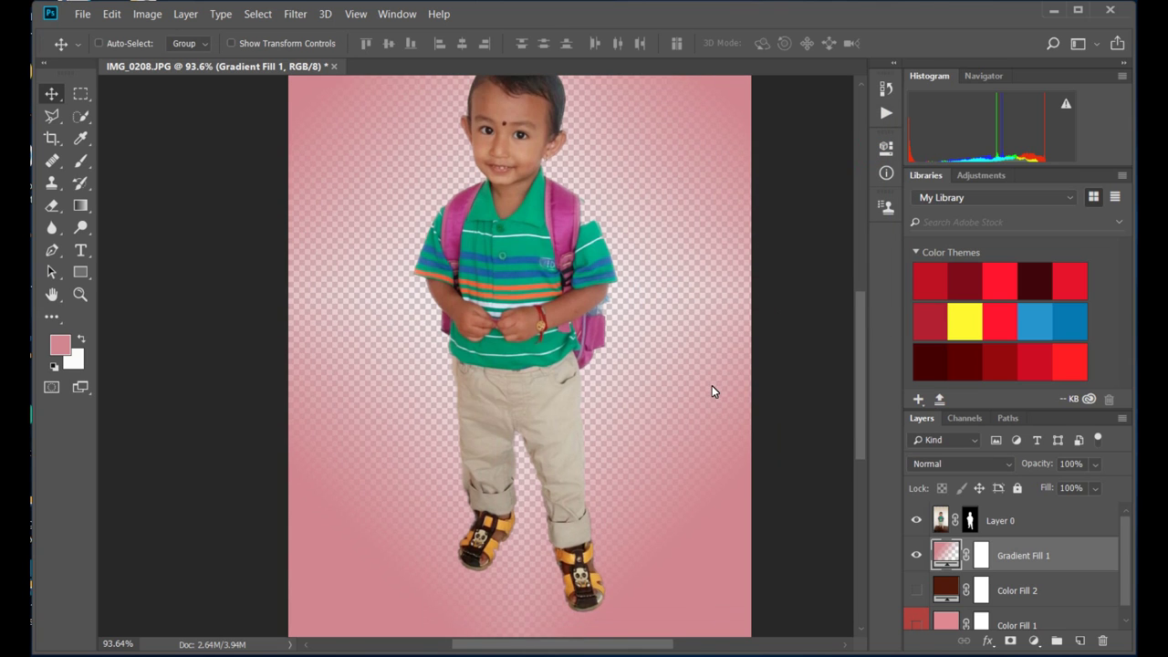
scroll(686, 393, up, 1)
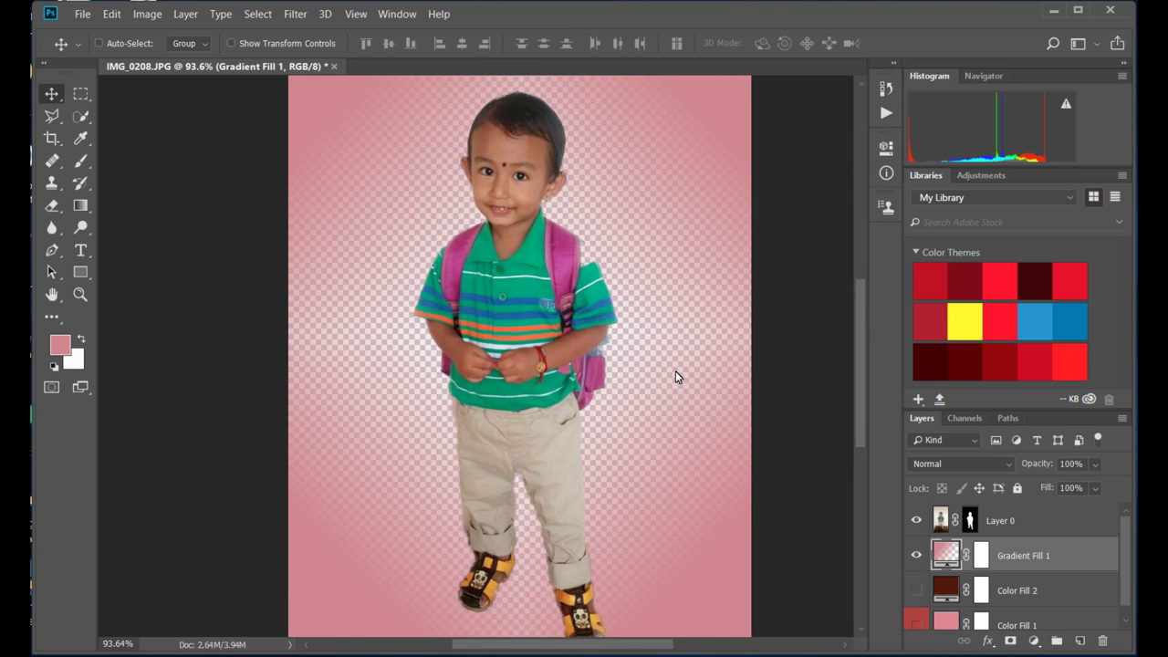
Browse the File menu and scroll through the Open dialog's file list
click(81, 14)
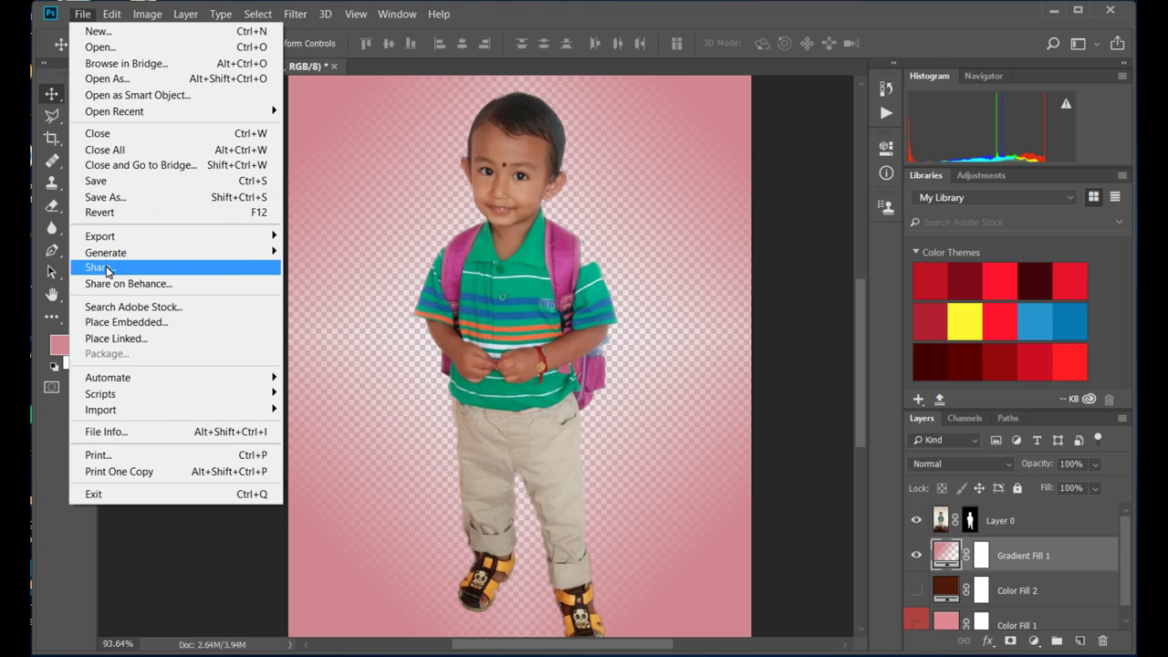
mouse_move(100, 236)
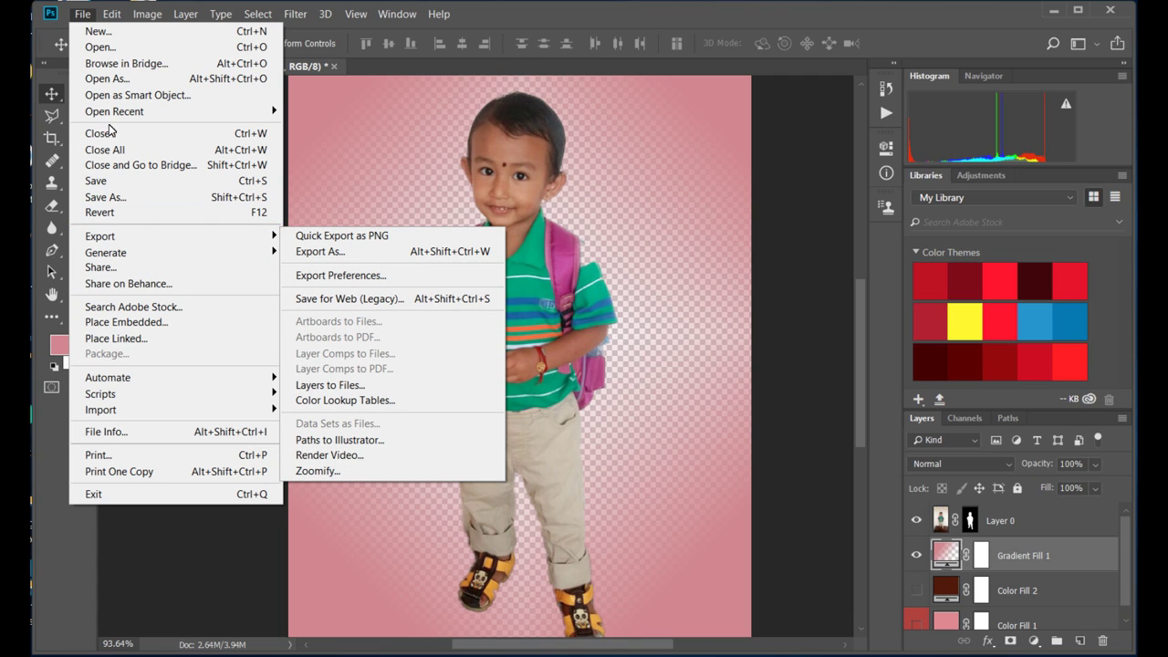
click(107, 79)
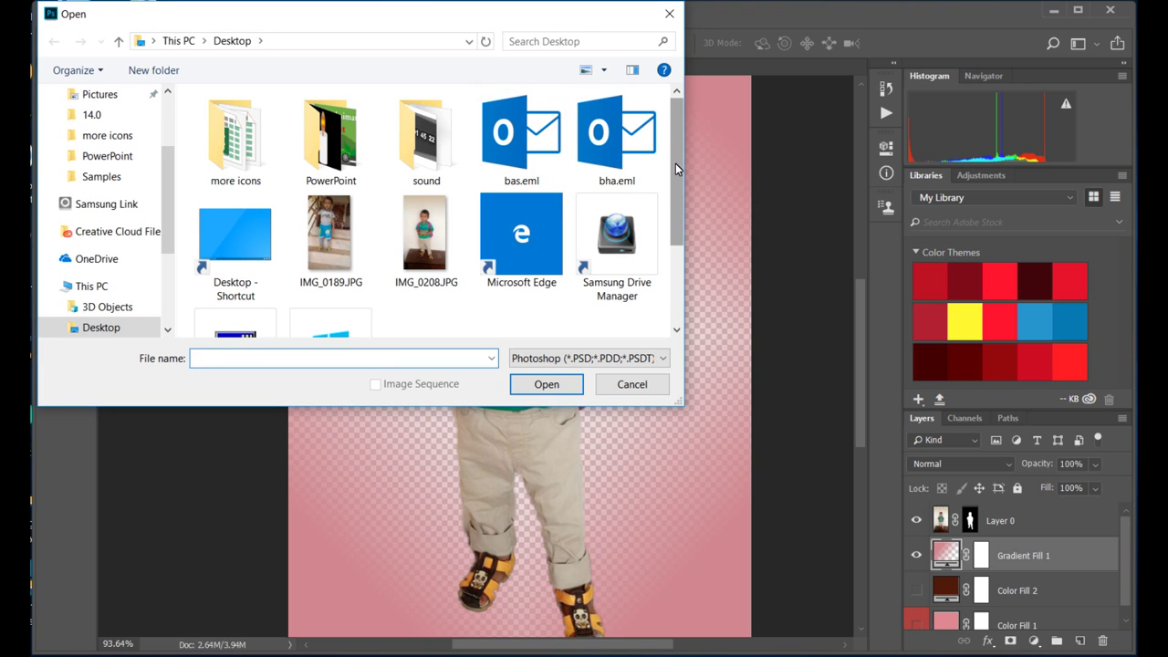
drag(675, 163, 672, 282)
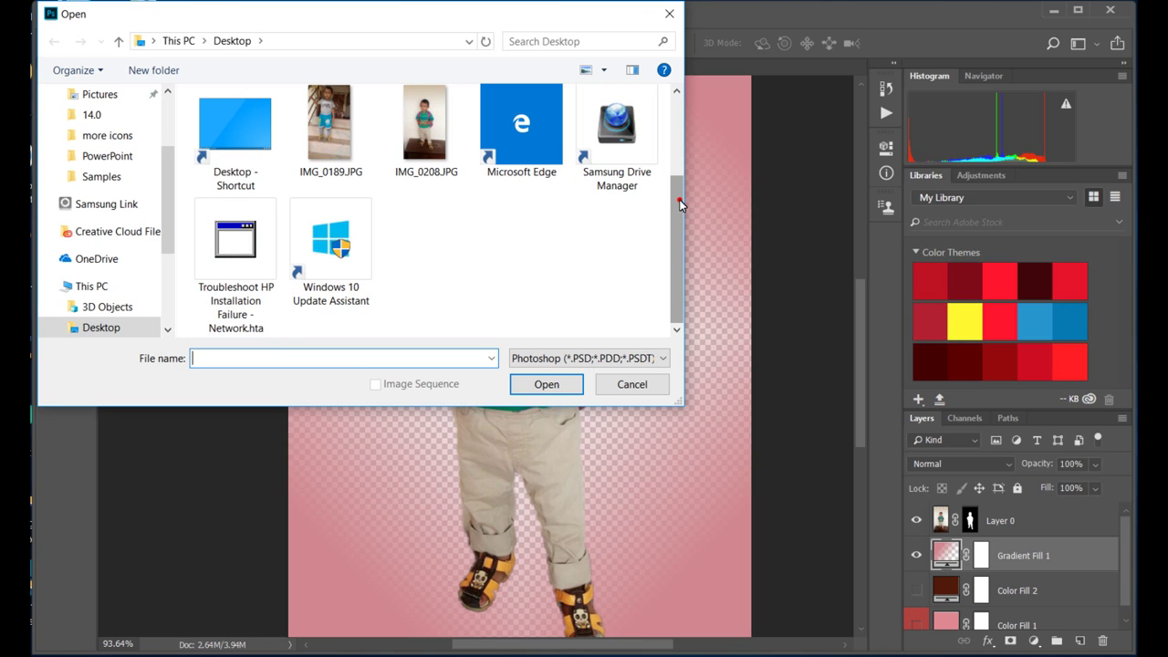
drag(678, 254, 676, 153)
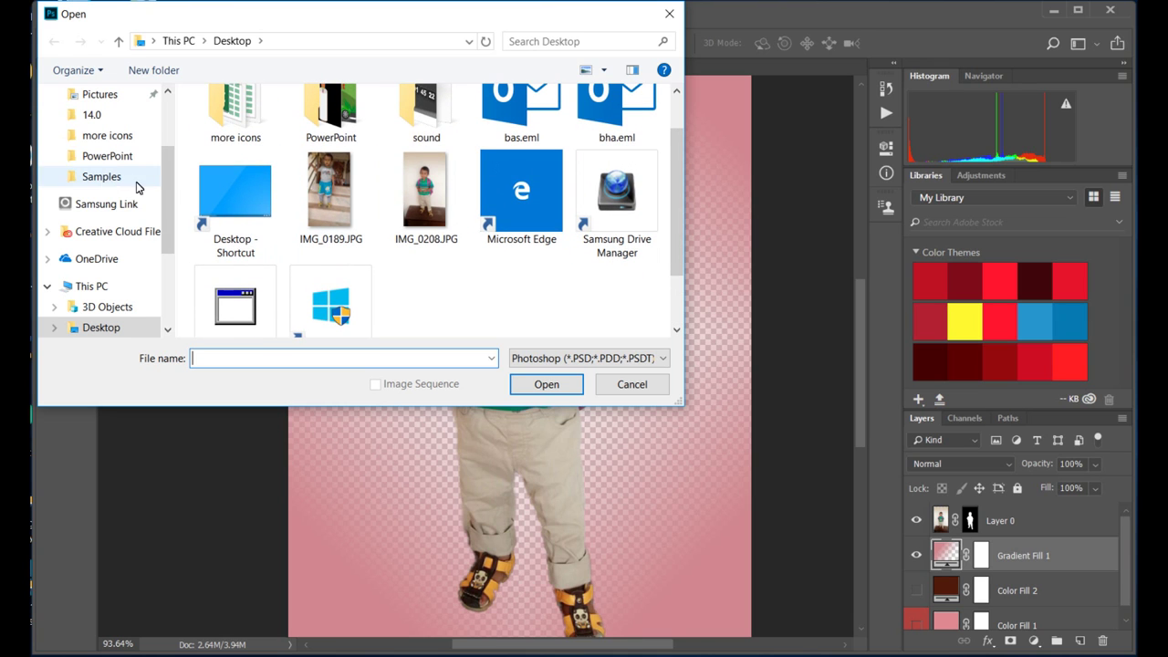
scroll(162, 187, down, 2)
Switch the Open dialog to the Desktop, leave the file type unchanged, and start typing a file name
click(128, 246)
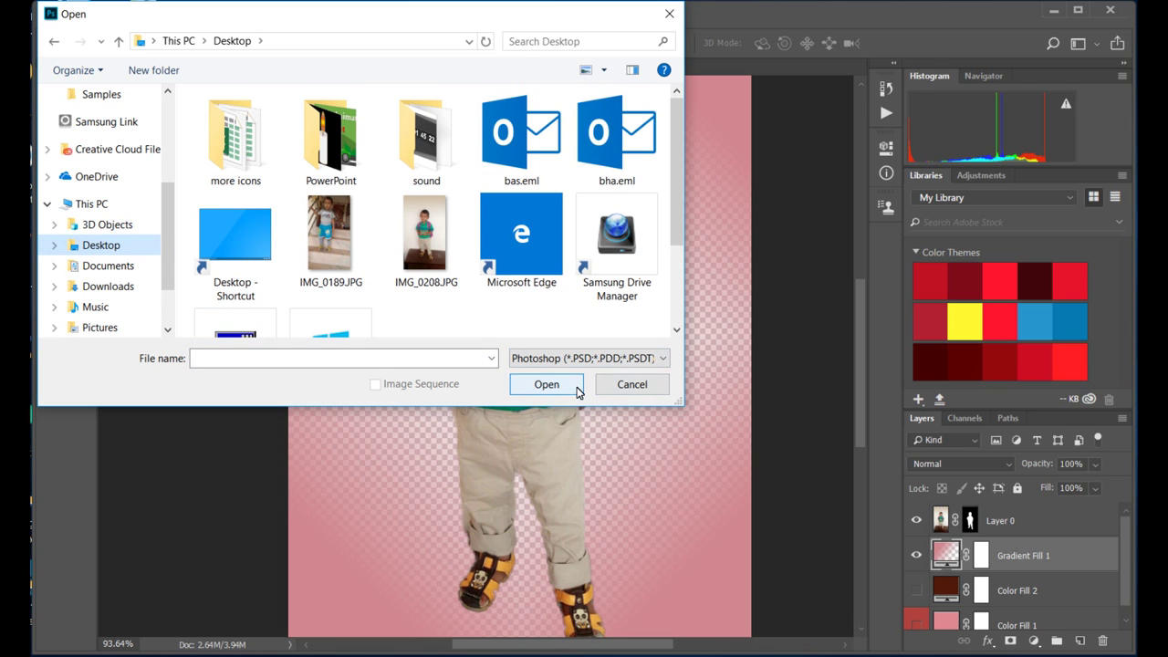
click(659, 363)
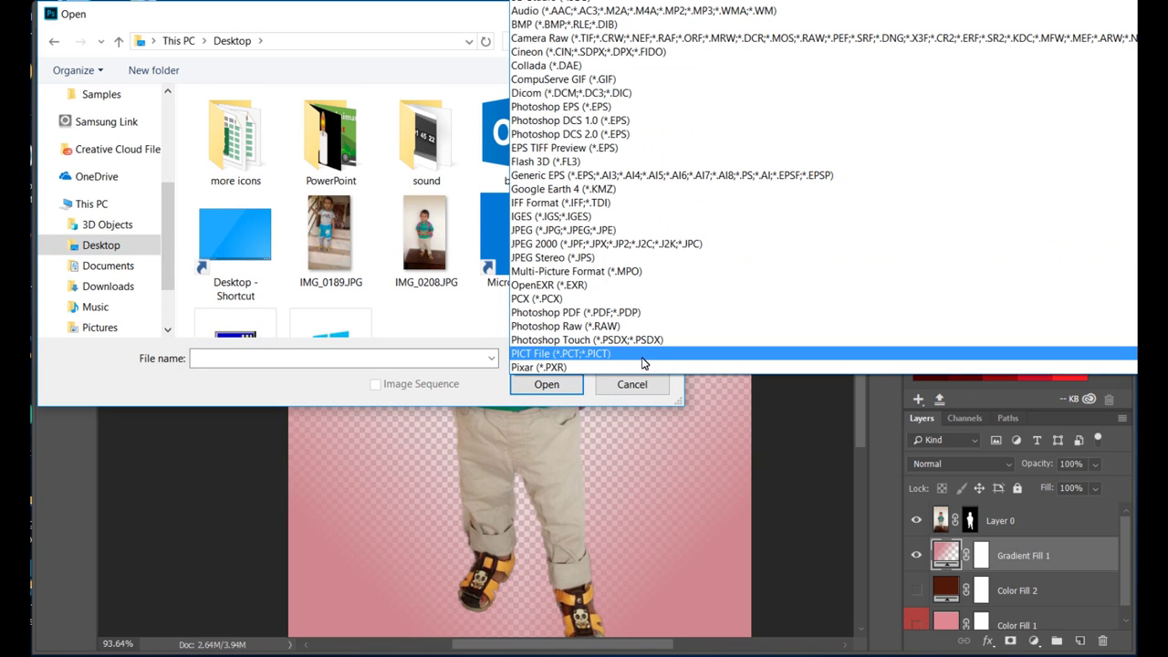
click(607, 401)
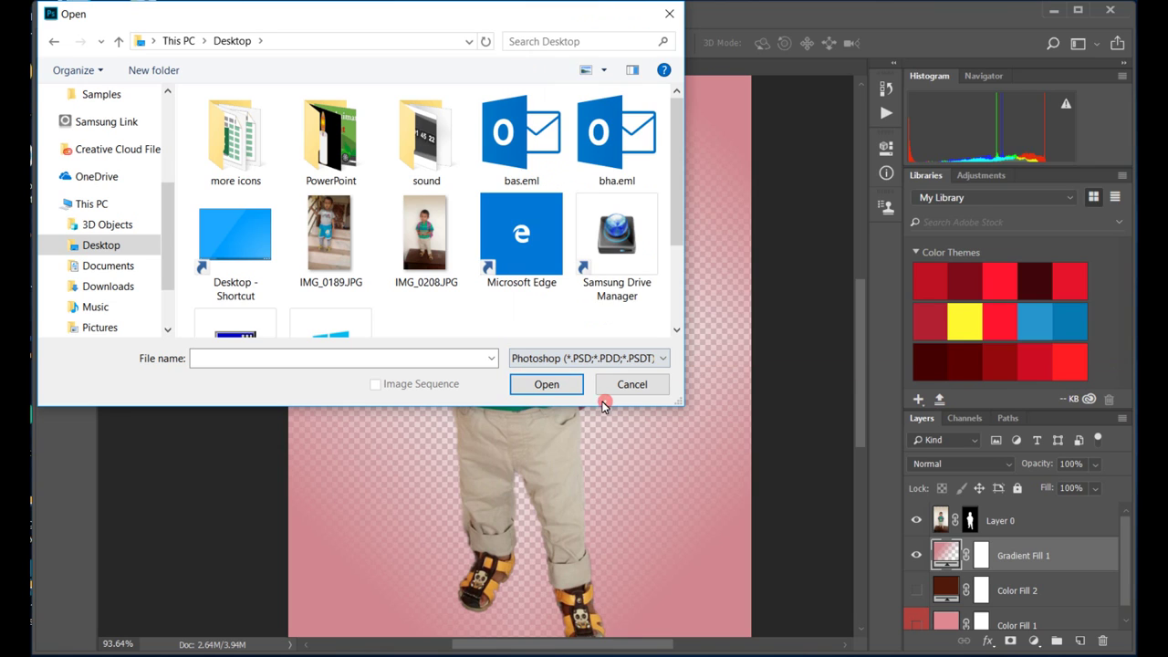
click(559, 387)
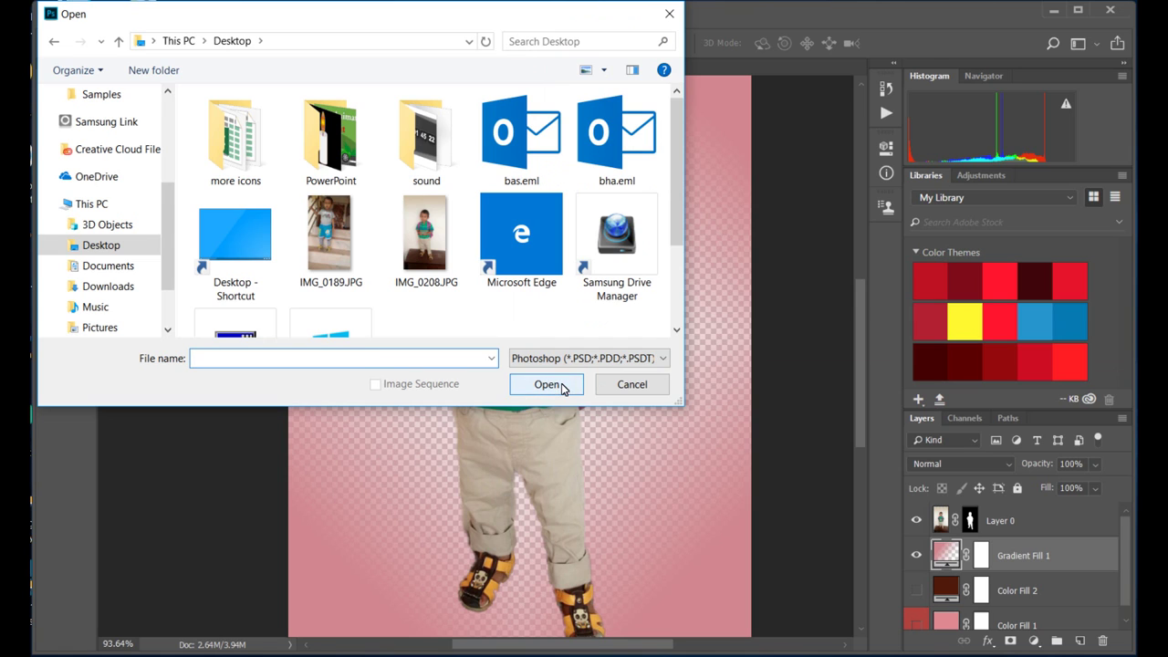
click(219, 358)
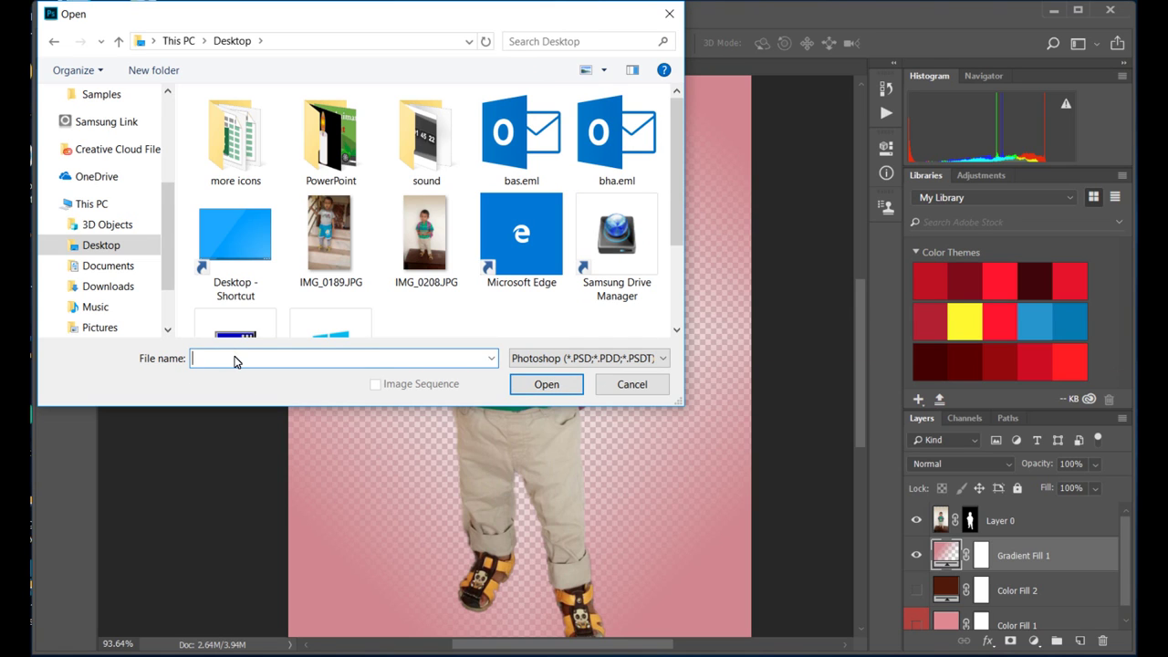
text(bhibav)
Try opening the typed file name twice, dismiss both 'File not found' errors, and close the Open dialog
click(537, 386)
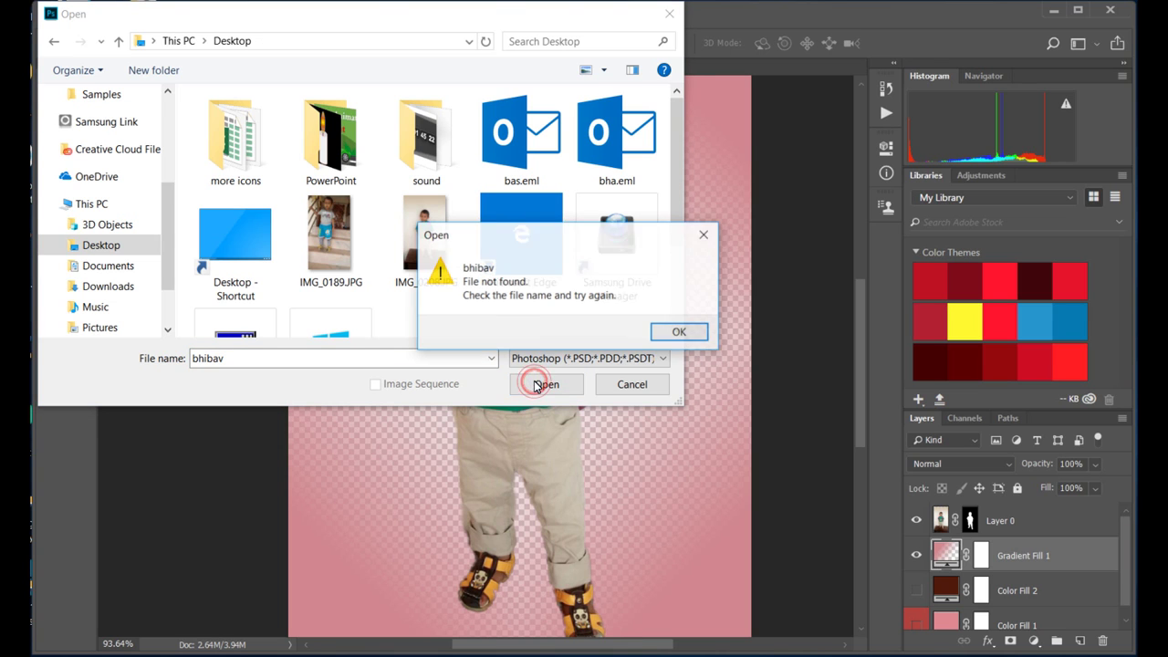
click(679, 334)
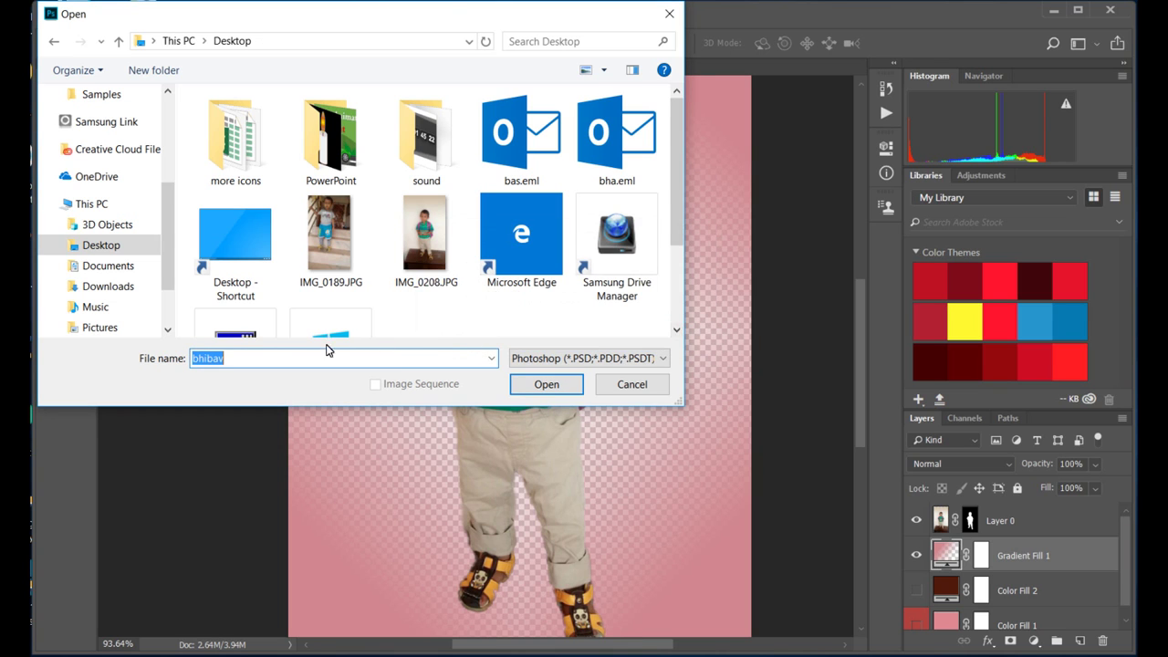
click(250, 359)
key(BackSpace)
key(BackSpace)
key(BackSpace)
text(bha)
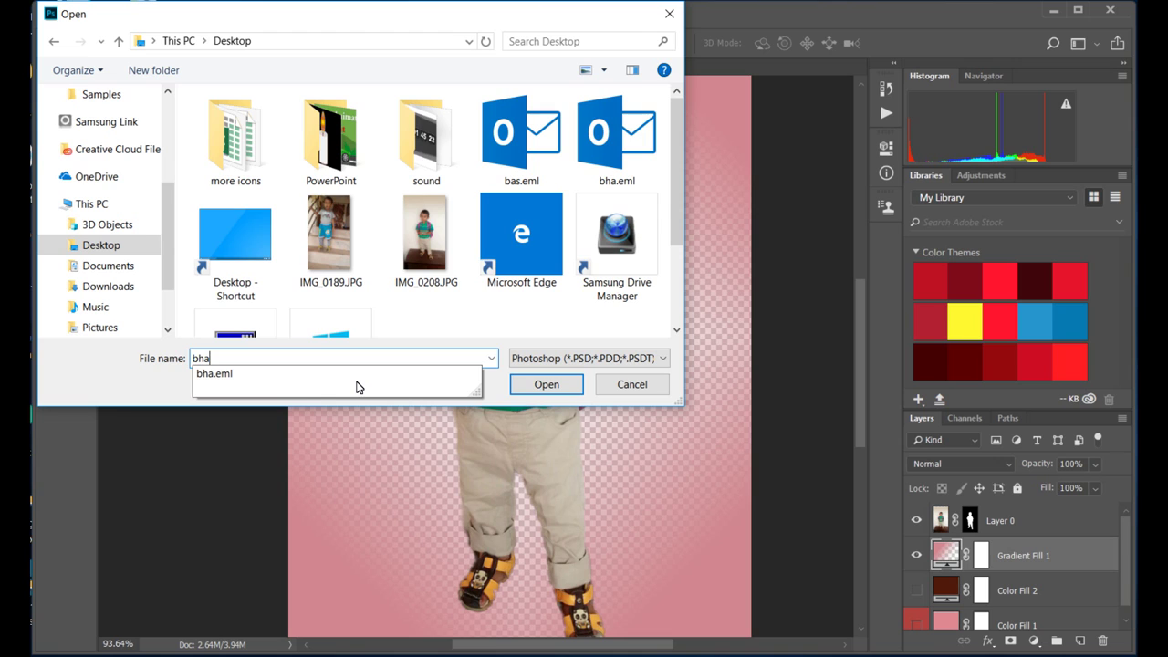
text(ib)
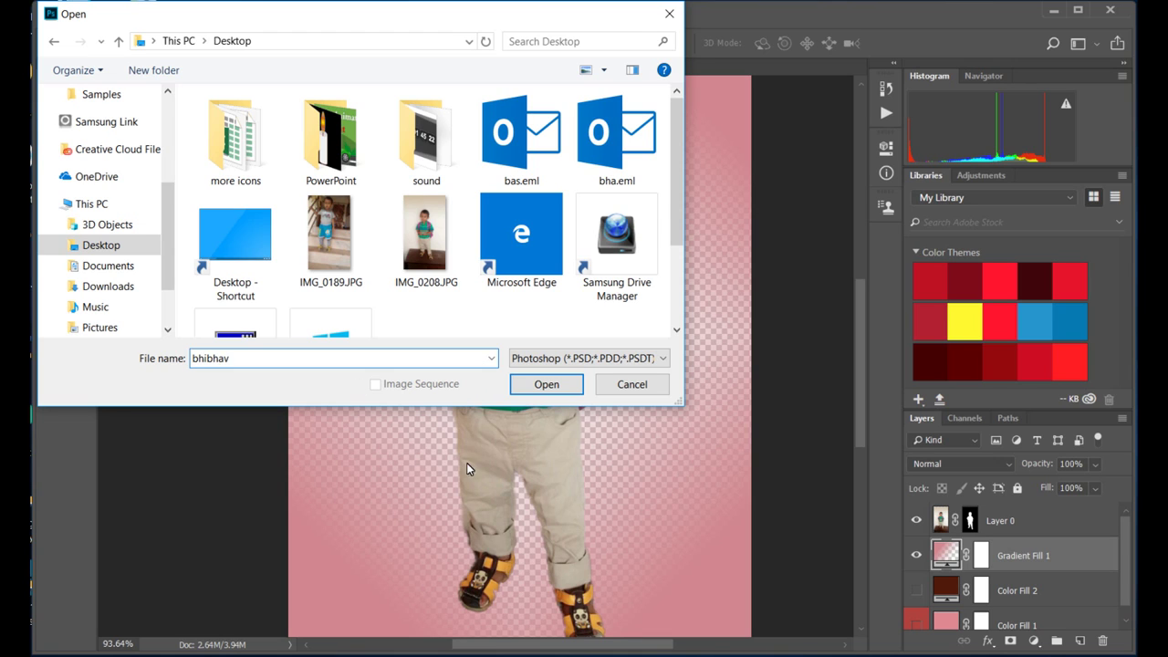
click(547, 385)
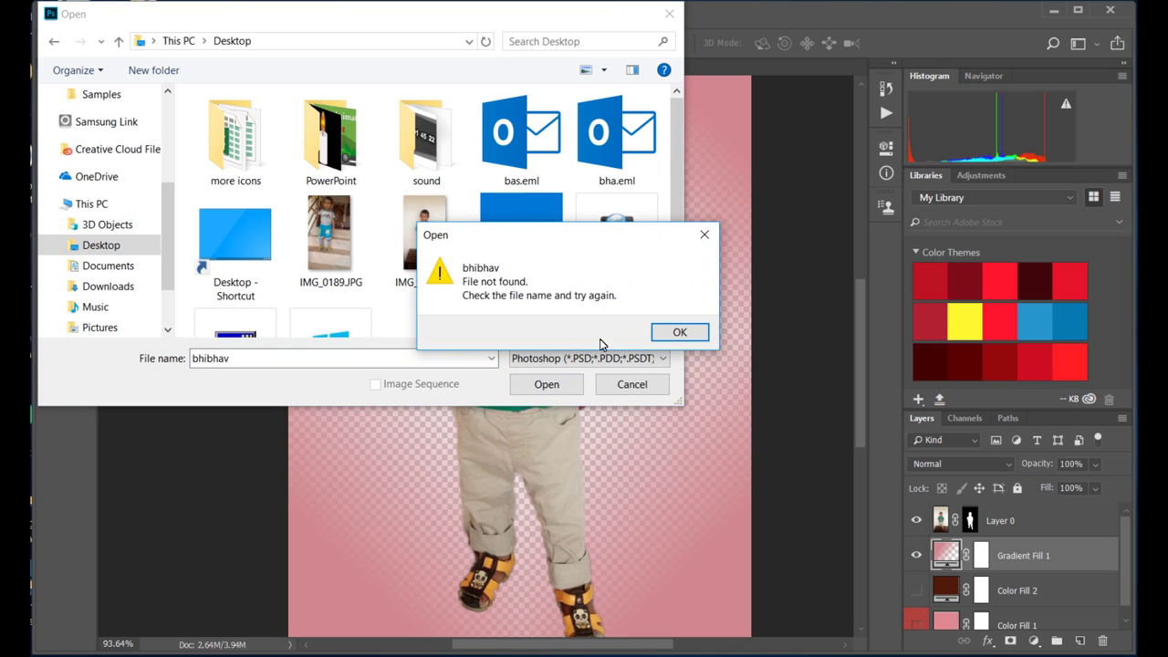
click(666, 334)
click(670, 14)
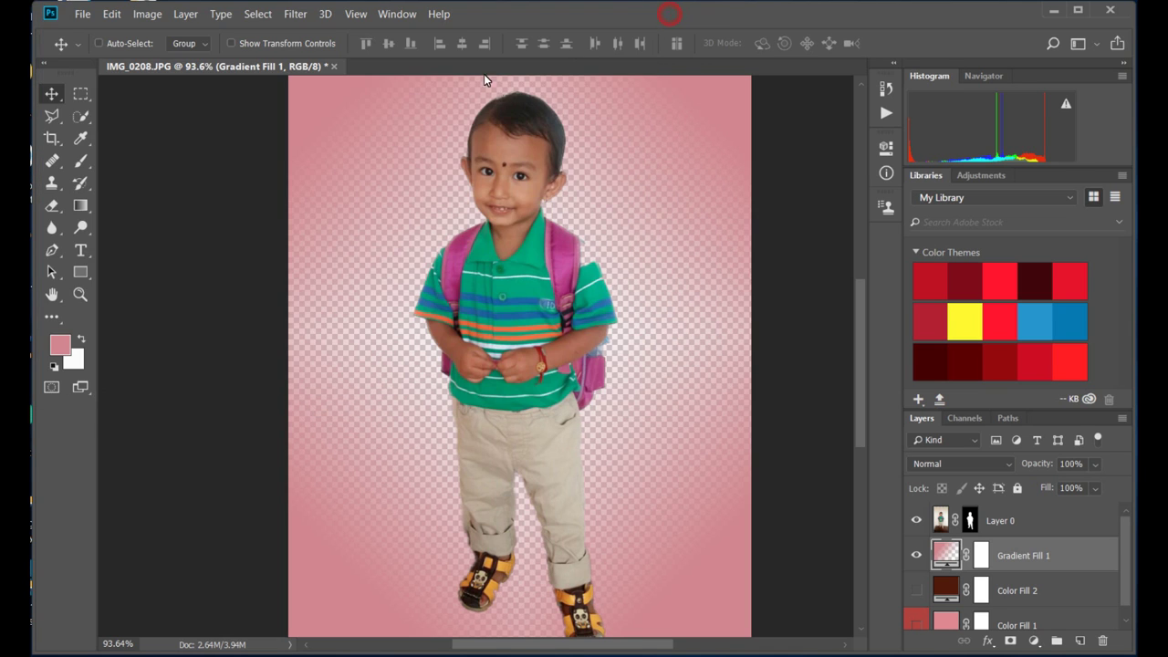
Save the image to the Desktop as IMG_0208.png with Medium PNG file size
click(82, 14)
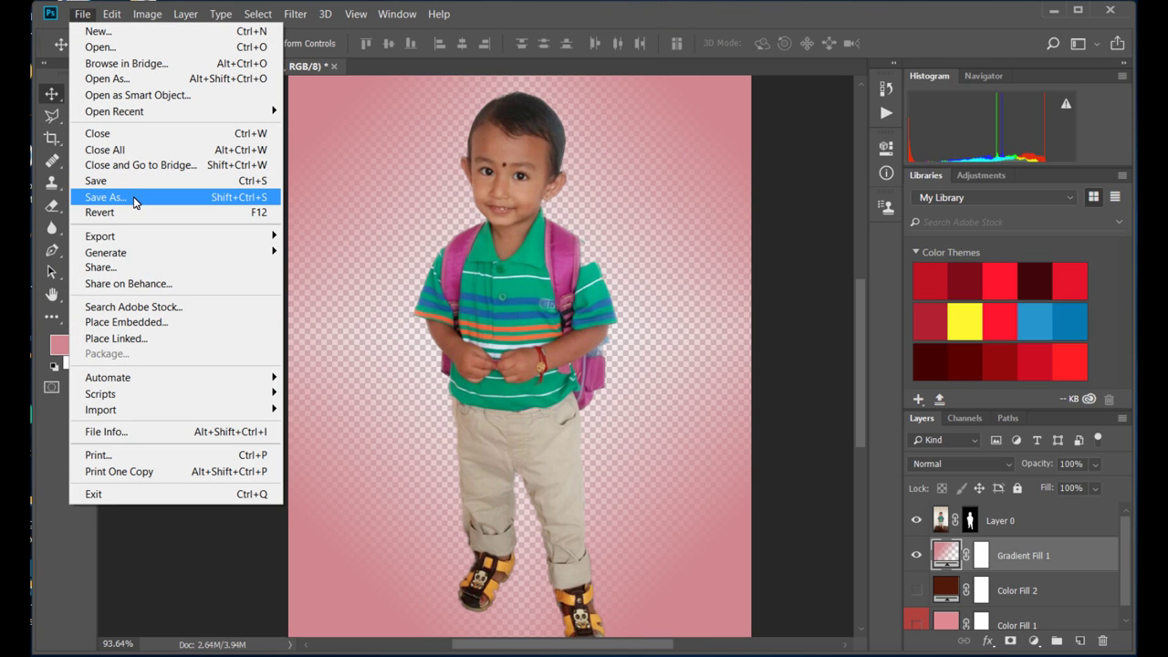
click(134, 200)
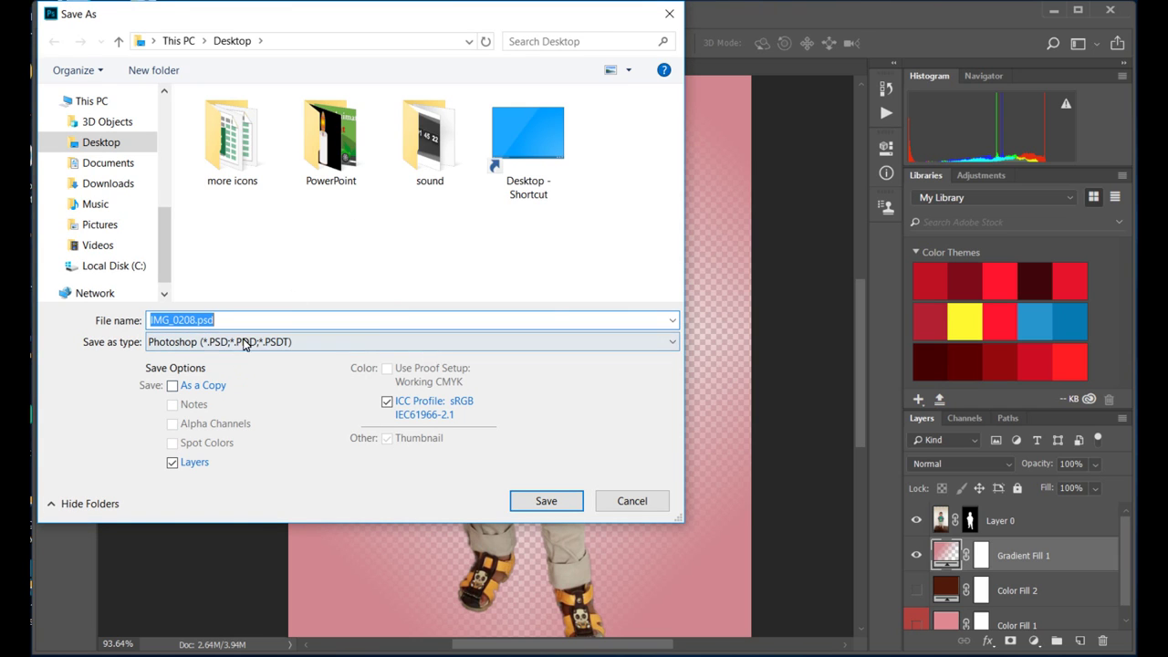
click(675, 346)
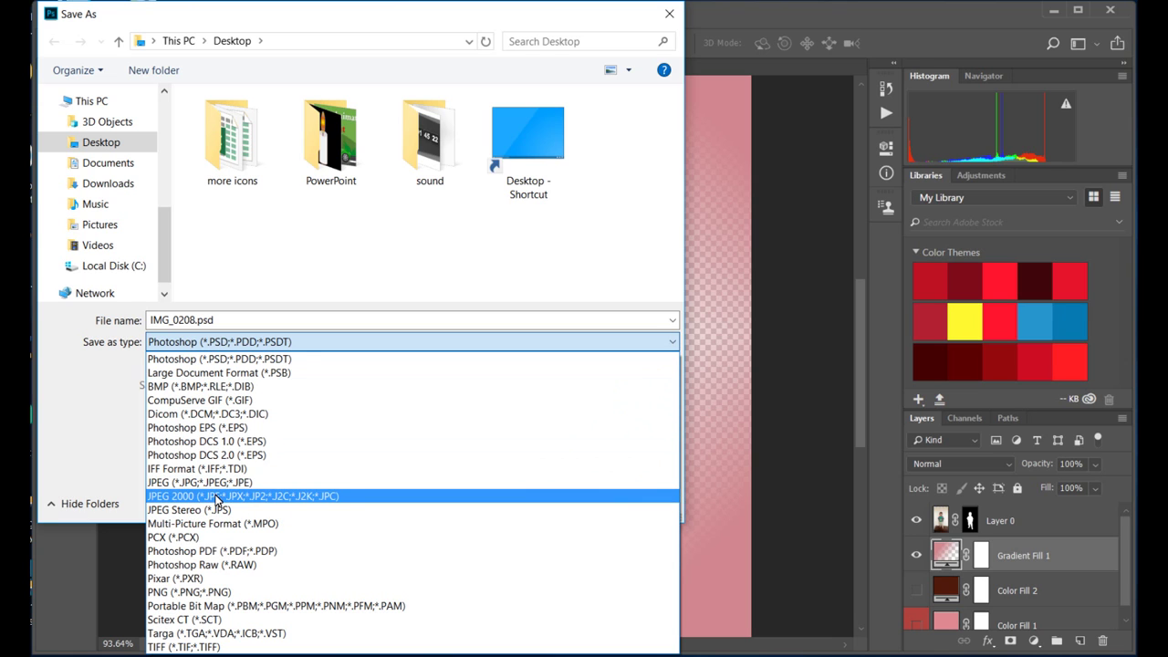
click(224, 594)
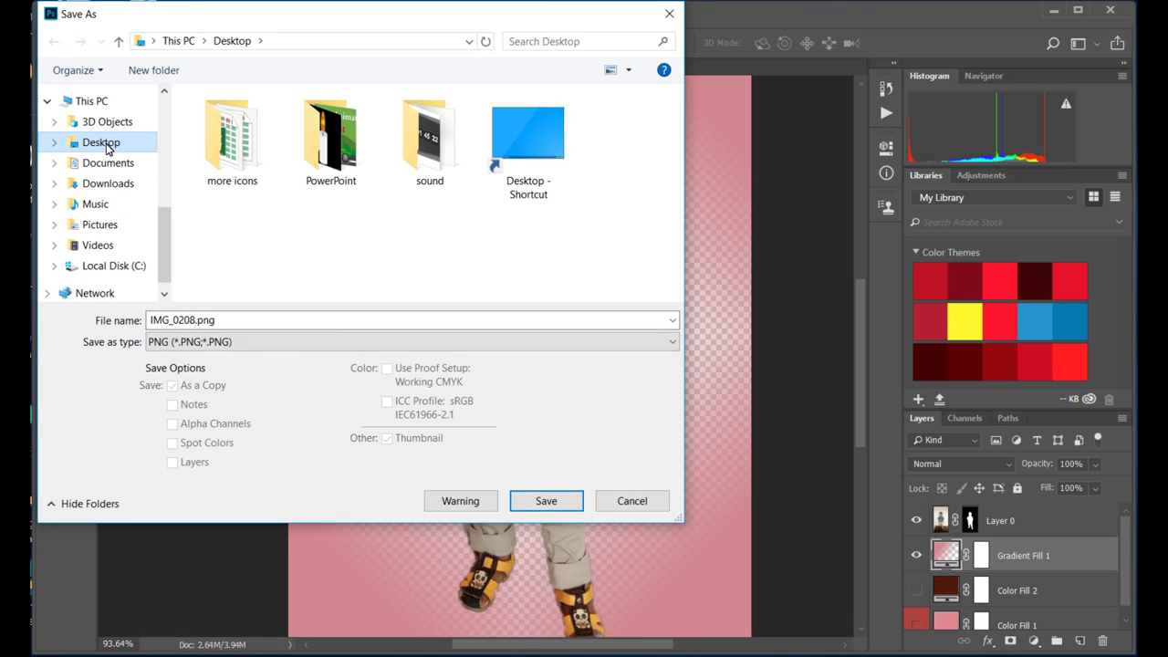
click(146, 142)
click(539, 493)
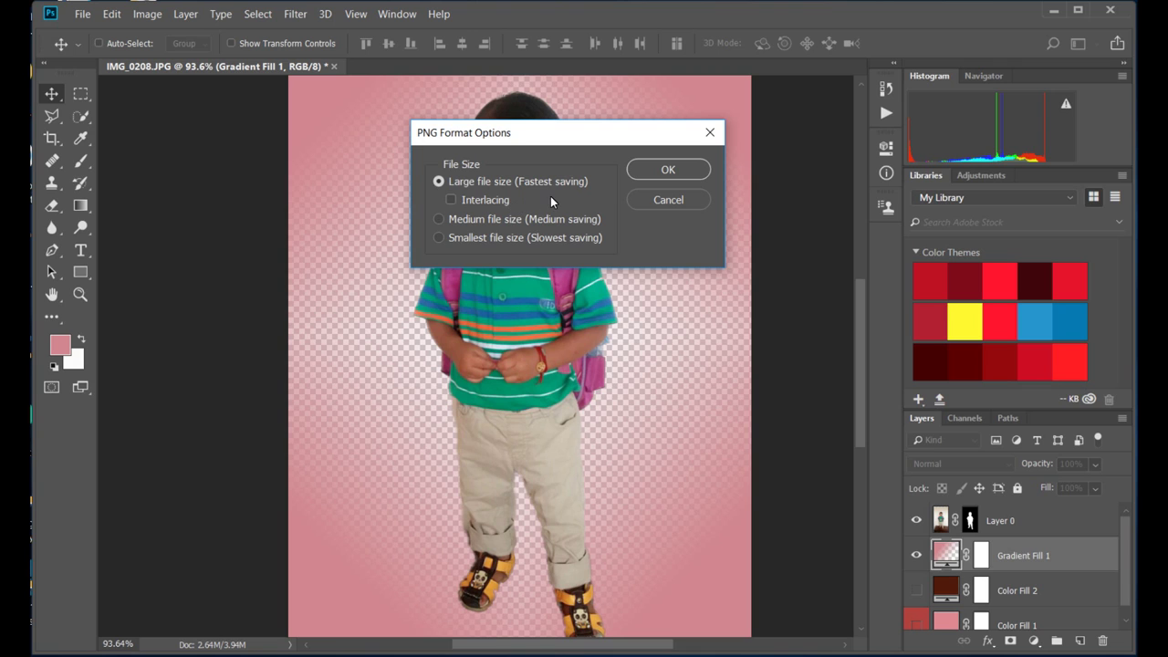
click(438, 220)
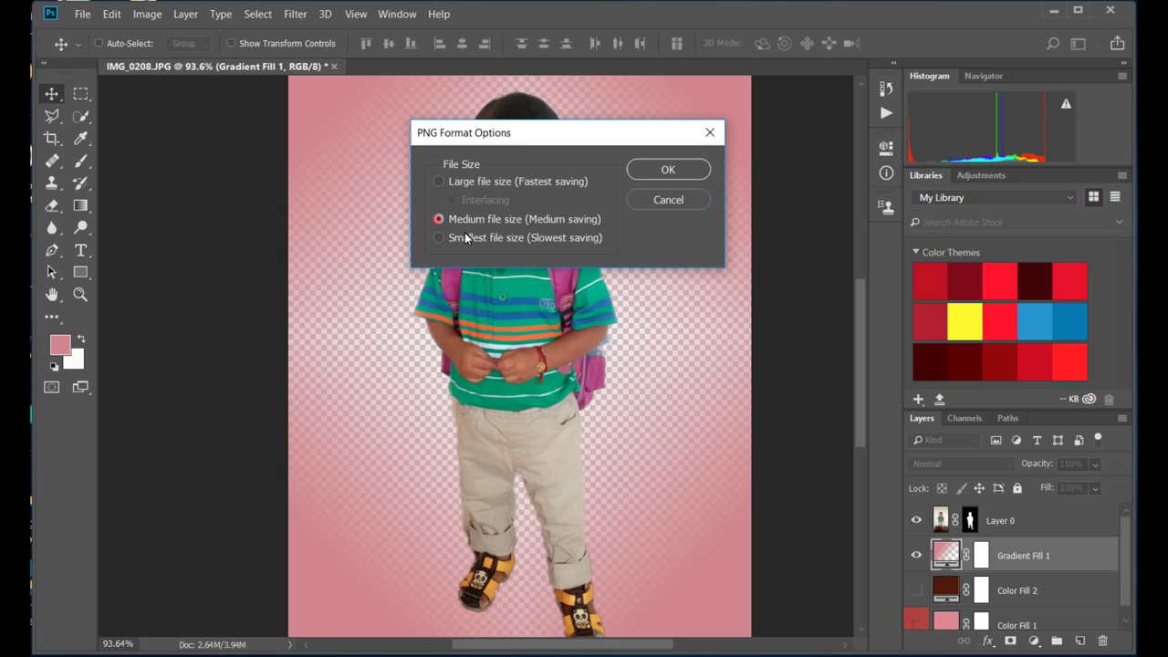
click(666, 170)
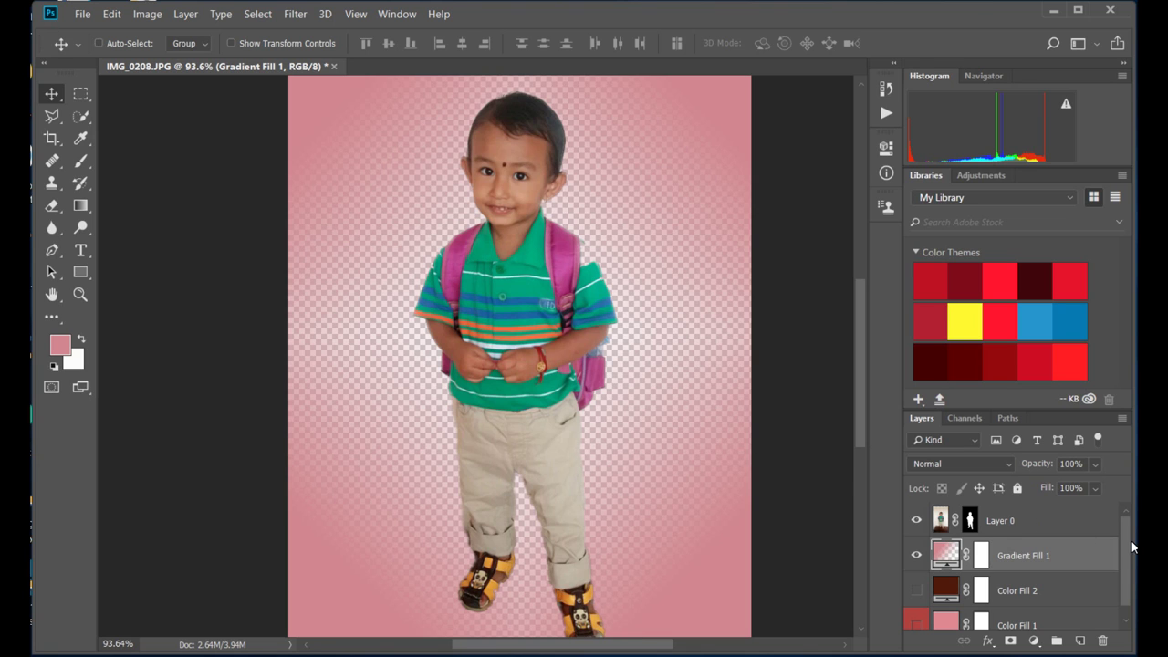
scroll(1124, 543, down, 1)
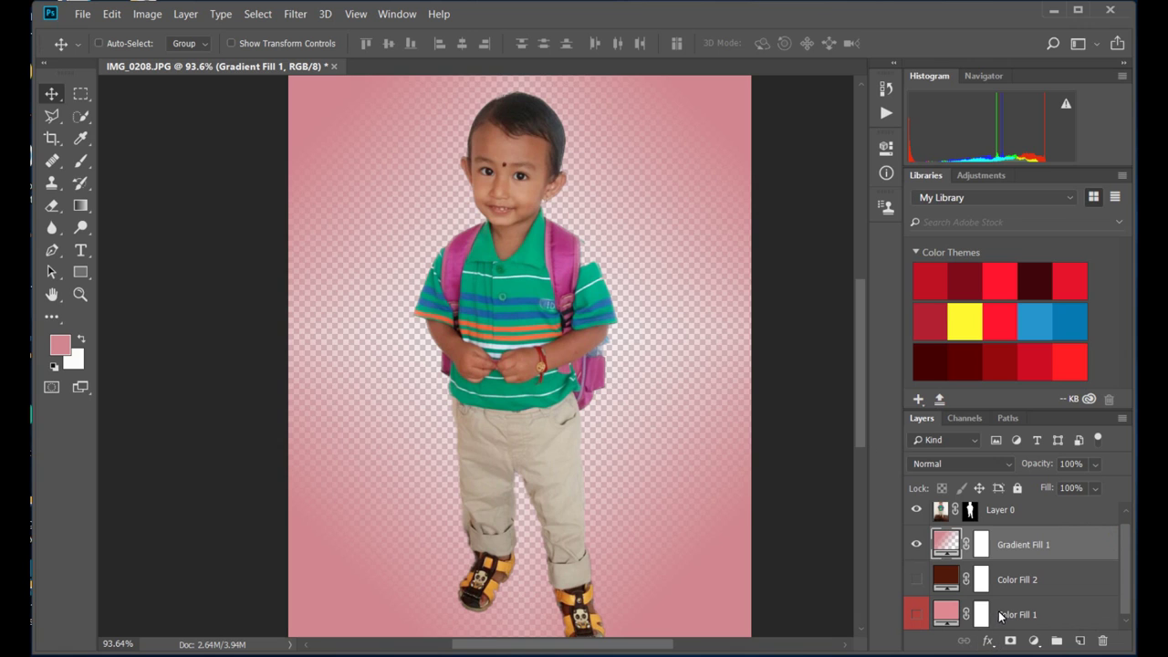
Delete the Color Fill 1, Color Fill 2 and Gradient Fill 1 layers
drag(1002, 614, 1108, 644)
drag(1061, 590, 1104, 642)
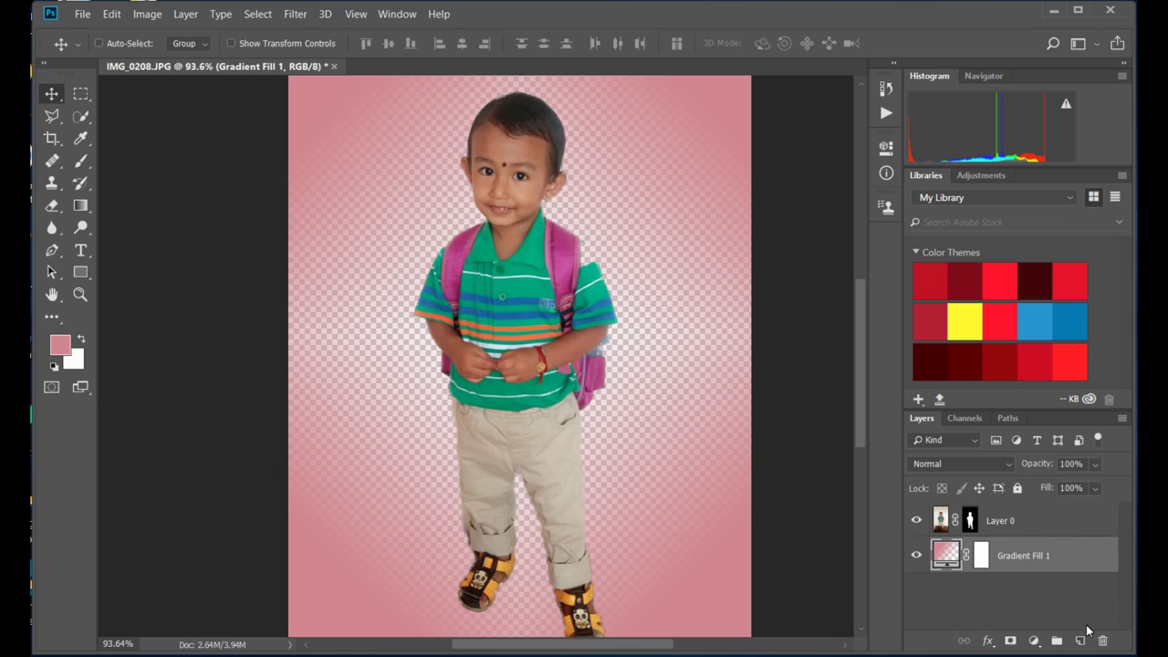
drag(1027, 555, 1103, 644)
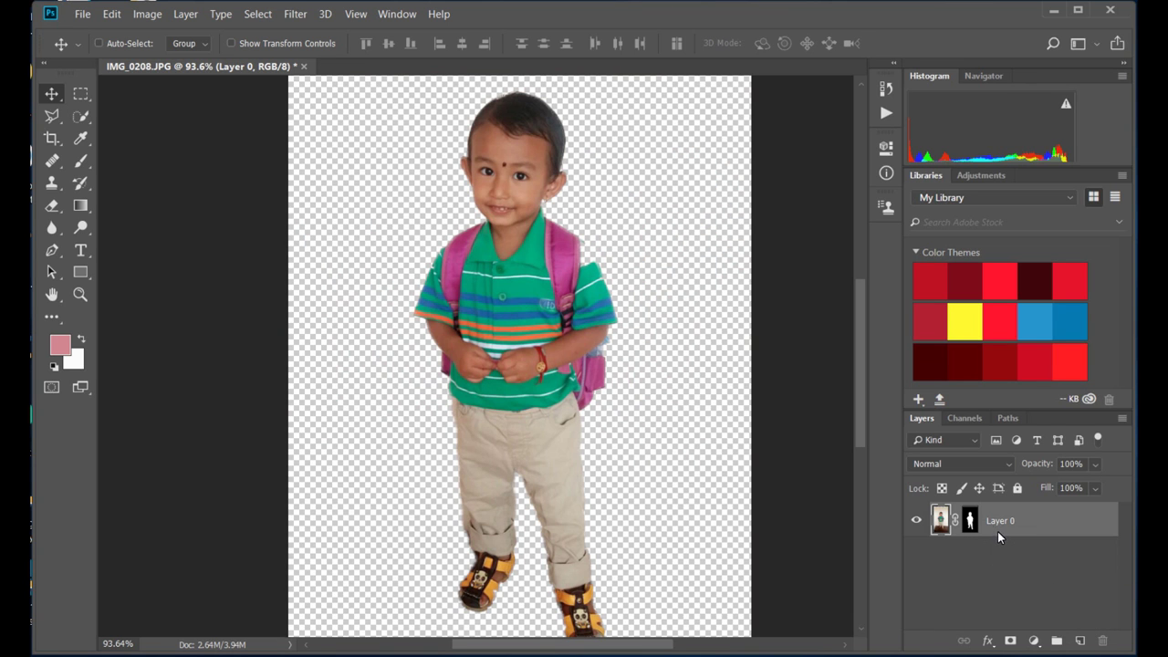
Delete Layer 0's masks without applying them, then shift the photo right to fill the canvas
click(1011, 641)
drag(1000, 520, 1100, 642)
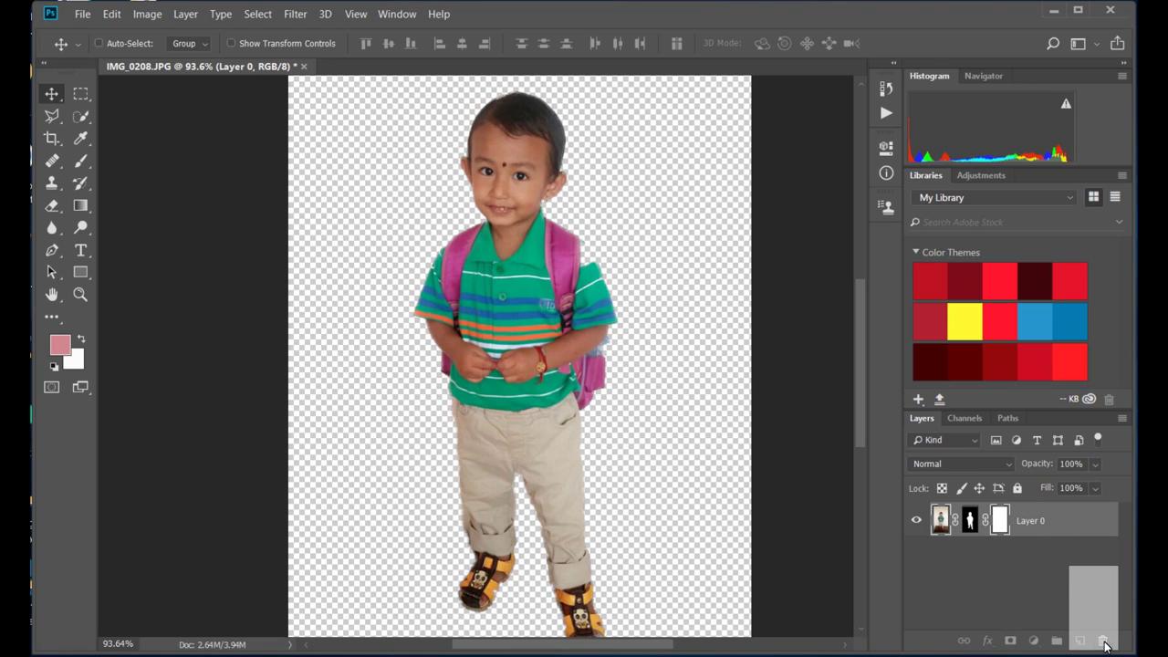
drag(1104, 646, 1105, 646)
click(539, 270)
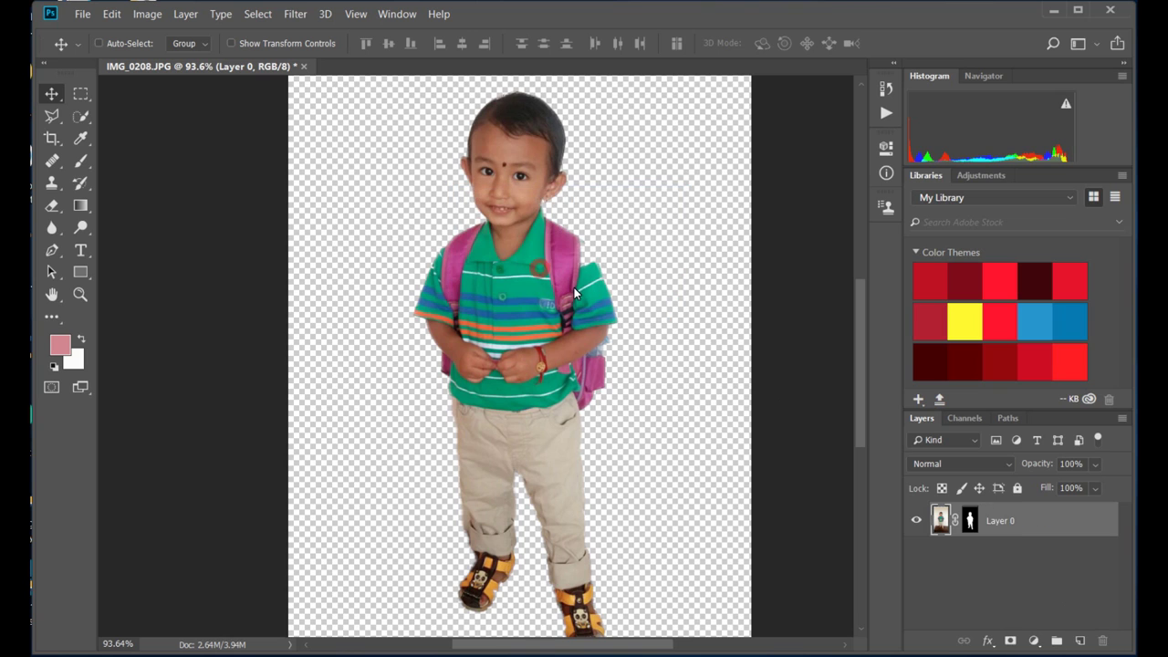
drag(971, 520, 1109, 649)
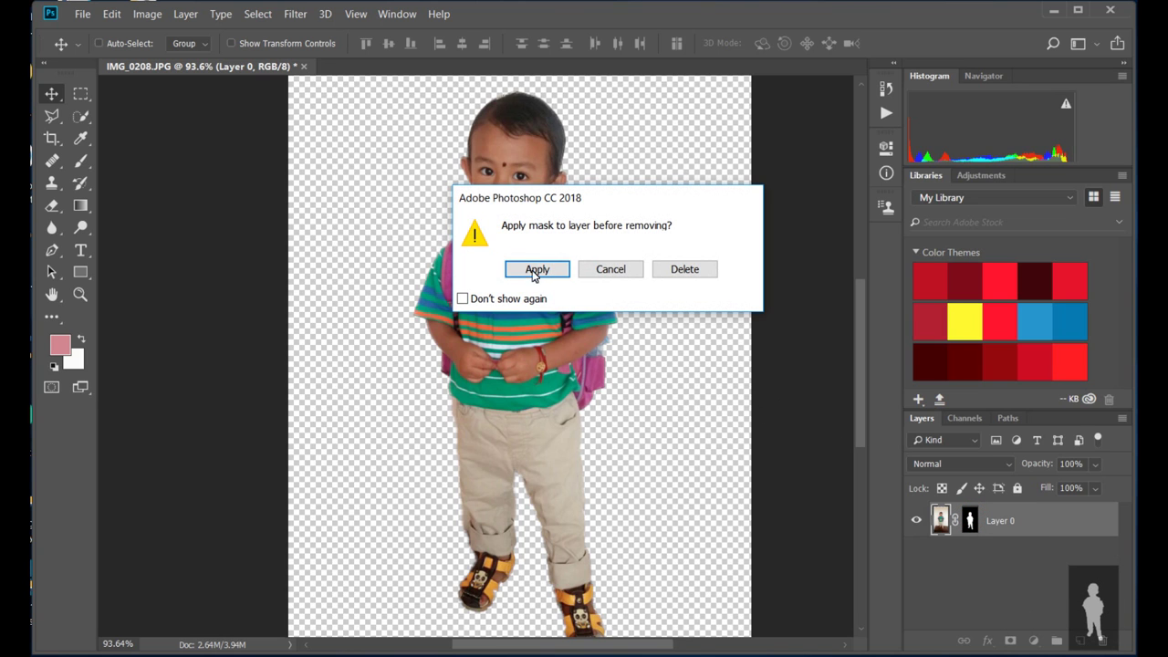
click(673, 271)
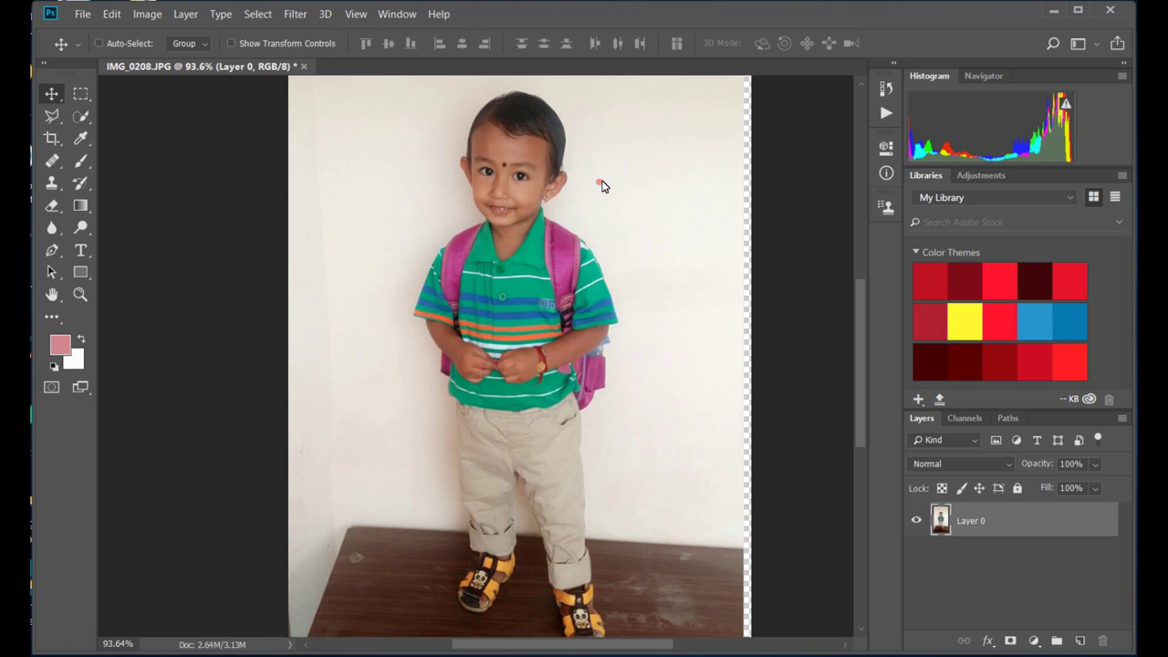
drag(599, 186, 609, 186)
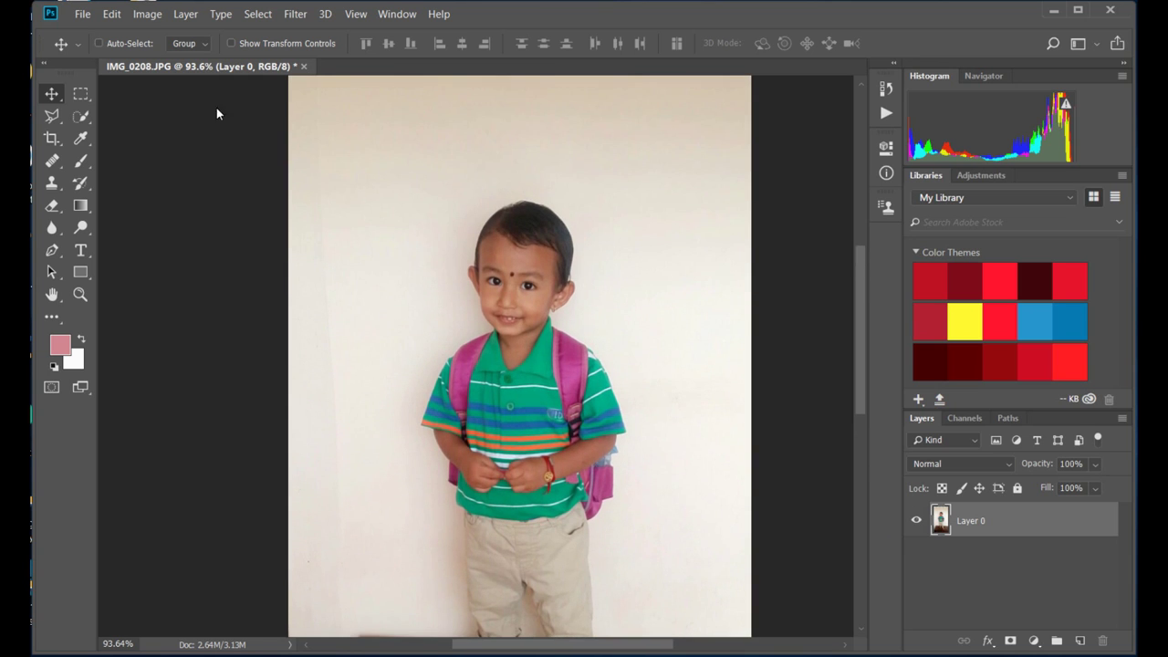
Quick-select the child's head, torso, sleeves, backpack straps, trousers and left sandal
click(80, 117)
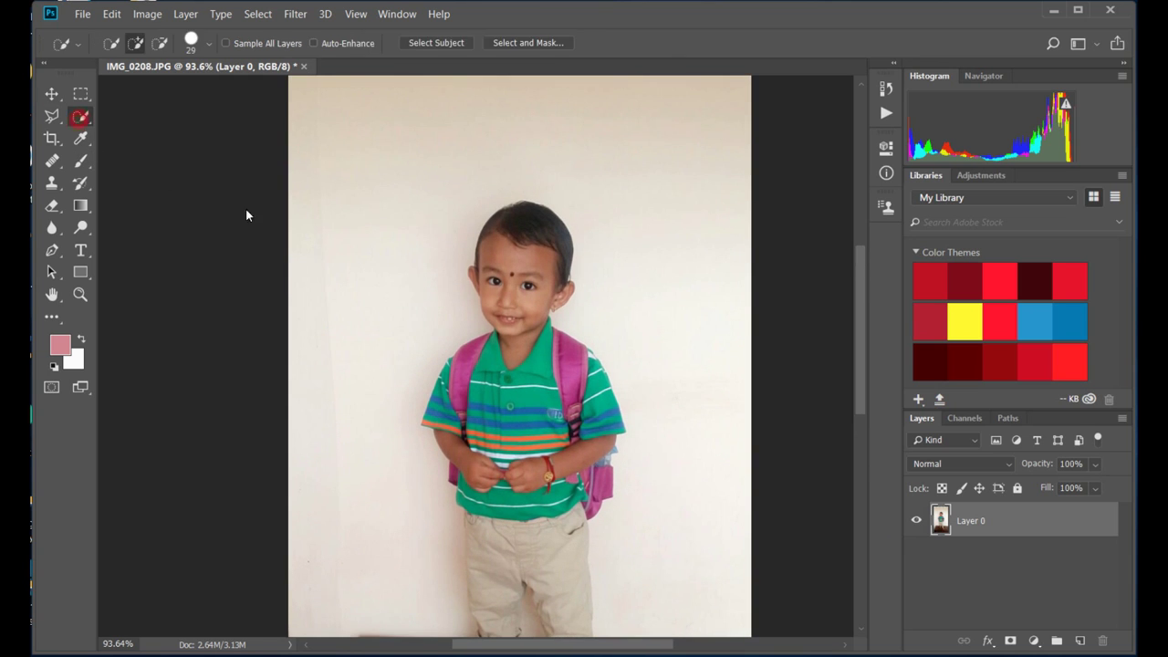
mouse_move(517, 215)
mouse_down()
mouse_move(512, 307)
mouse_move(547, 598)
mouse_up()
scroll(529, 534, down, 2)
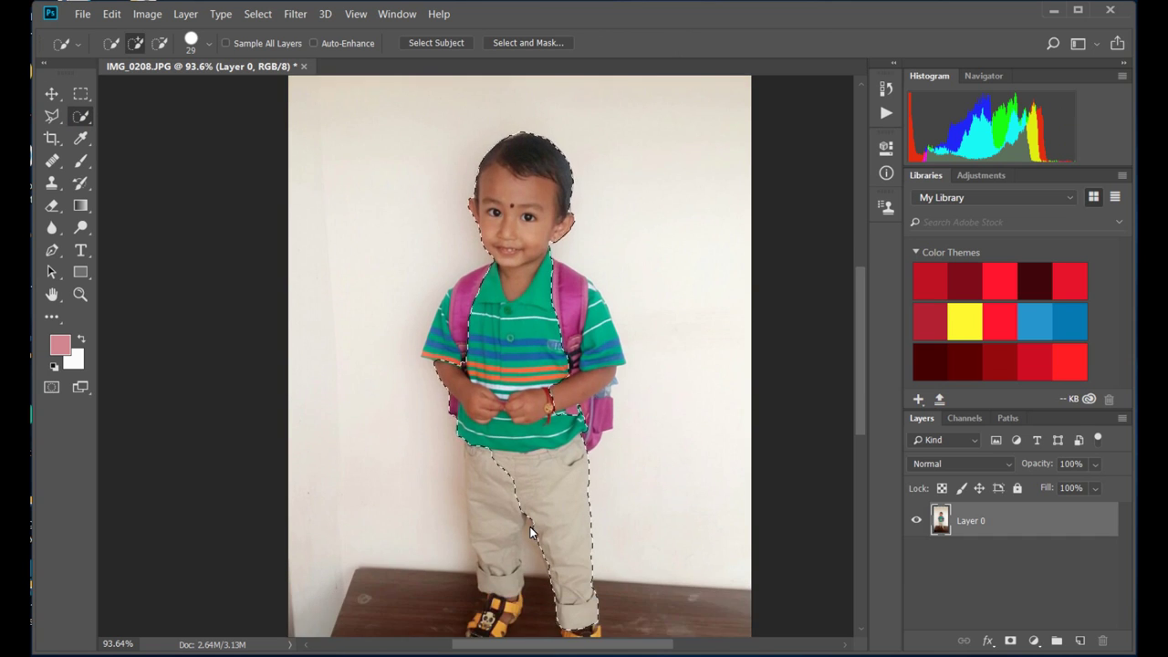
scroll(529, 533, down, 2)
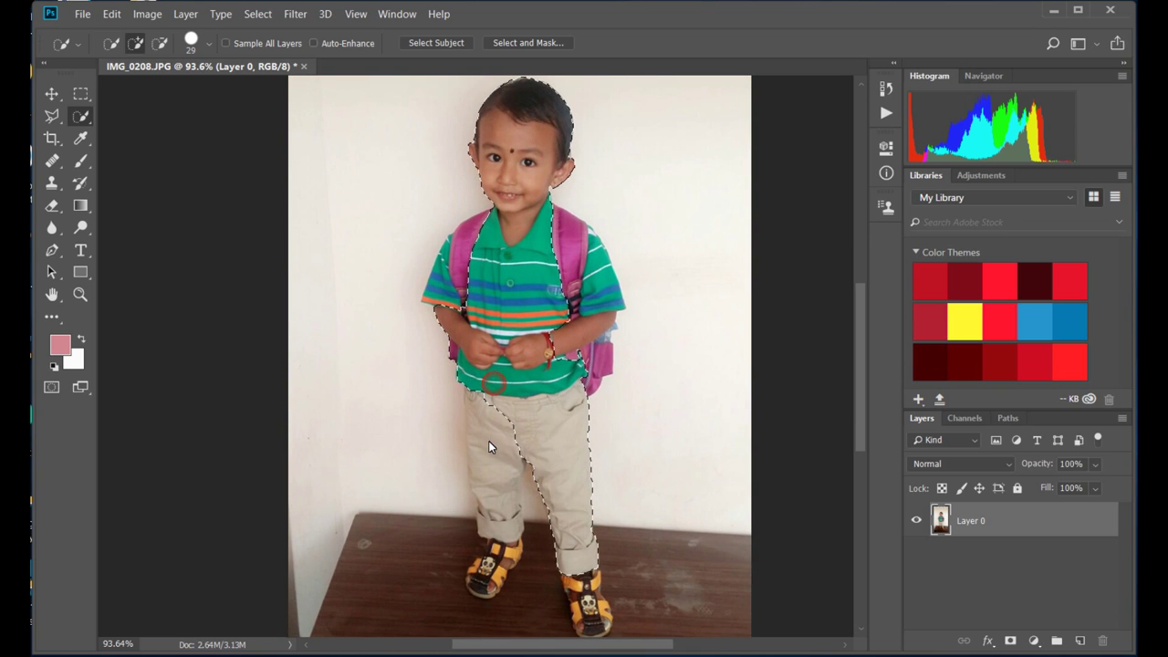
drag(488, 503, 495, 532)
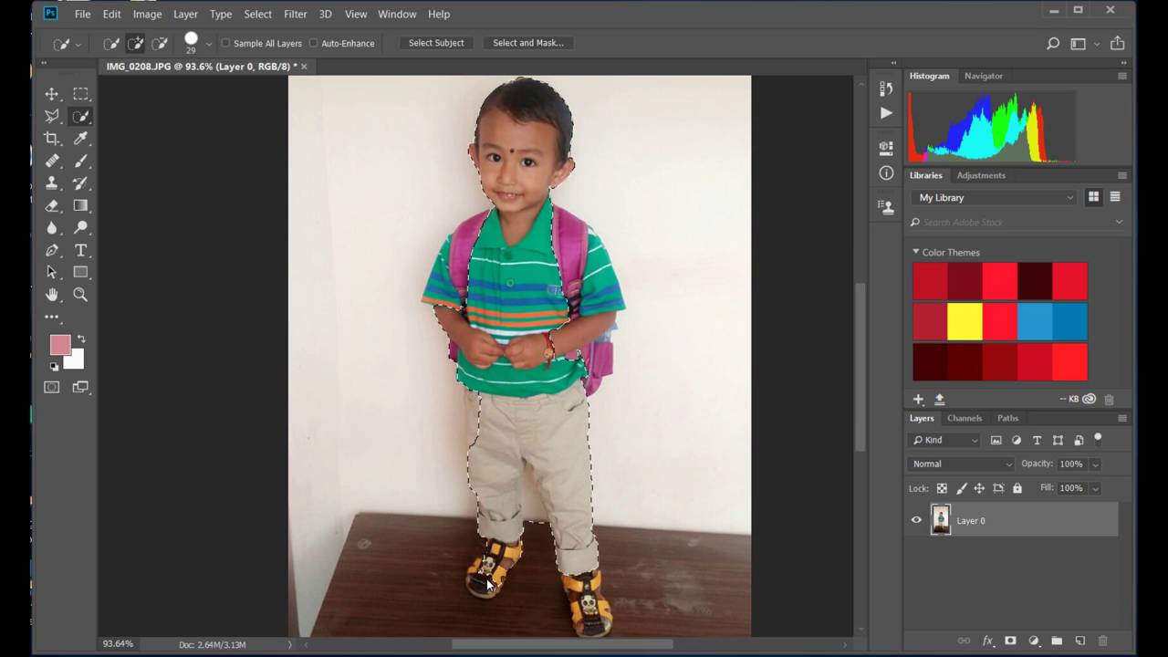
drag(481, 586, 486, 566)
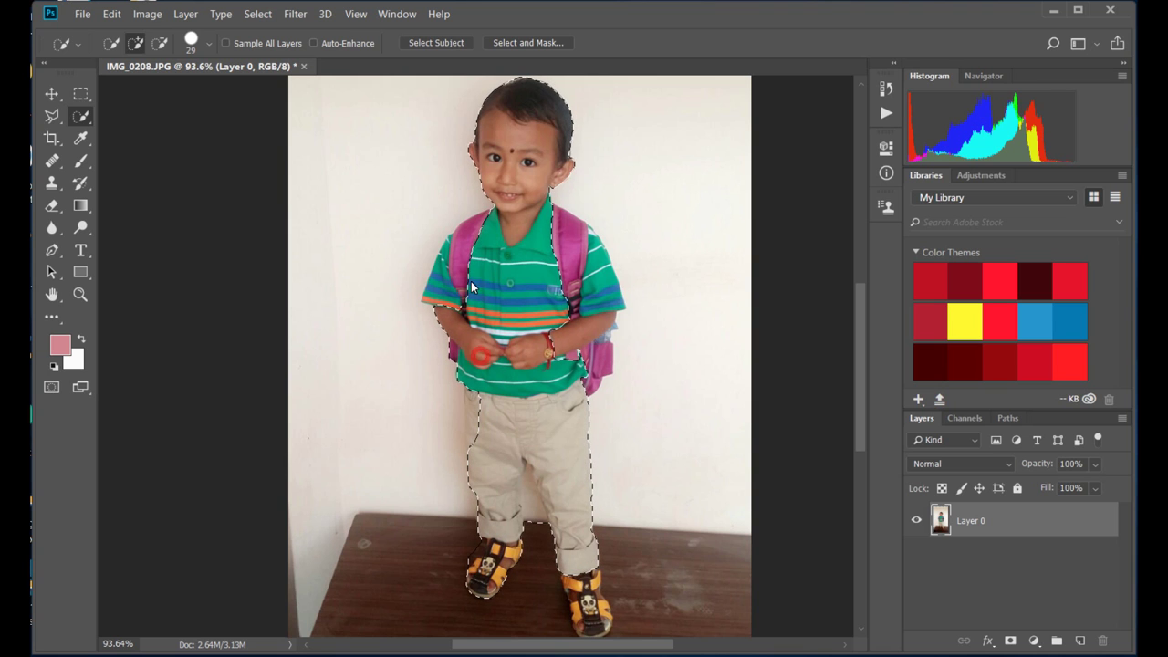
drag(449, 304, 445, 274)
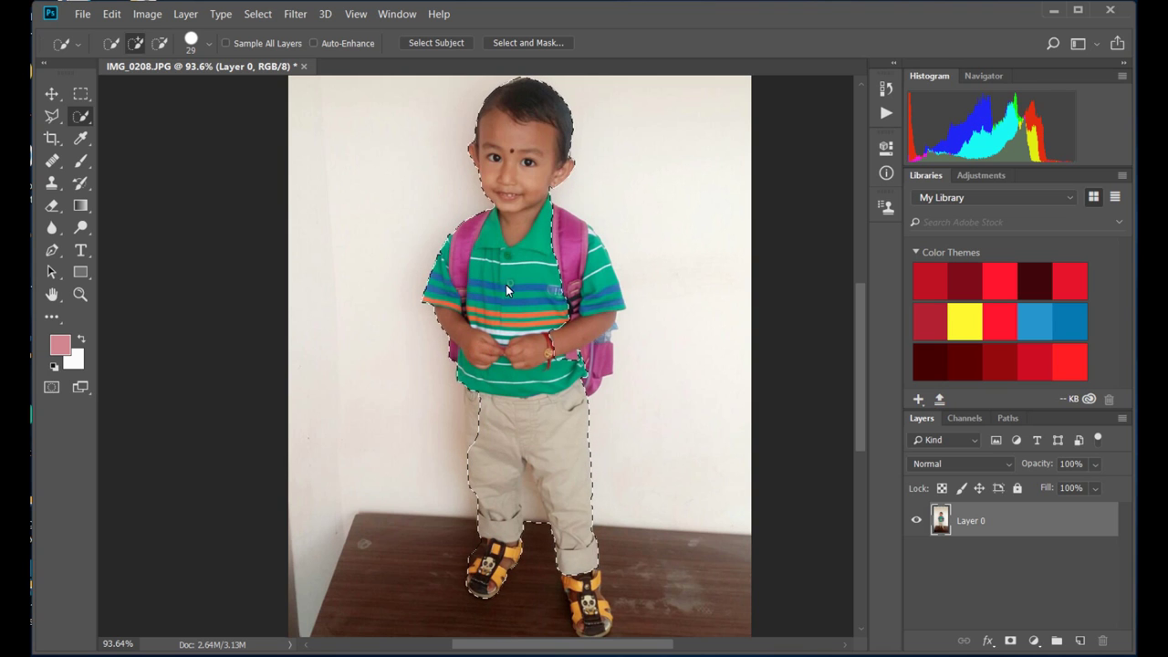
mouse_move(573, 276)
mouse_down()
mouse_move(584, 260)
mouse_move(588, 365)
mouse_up()
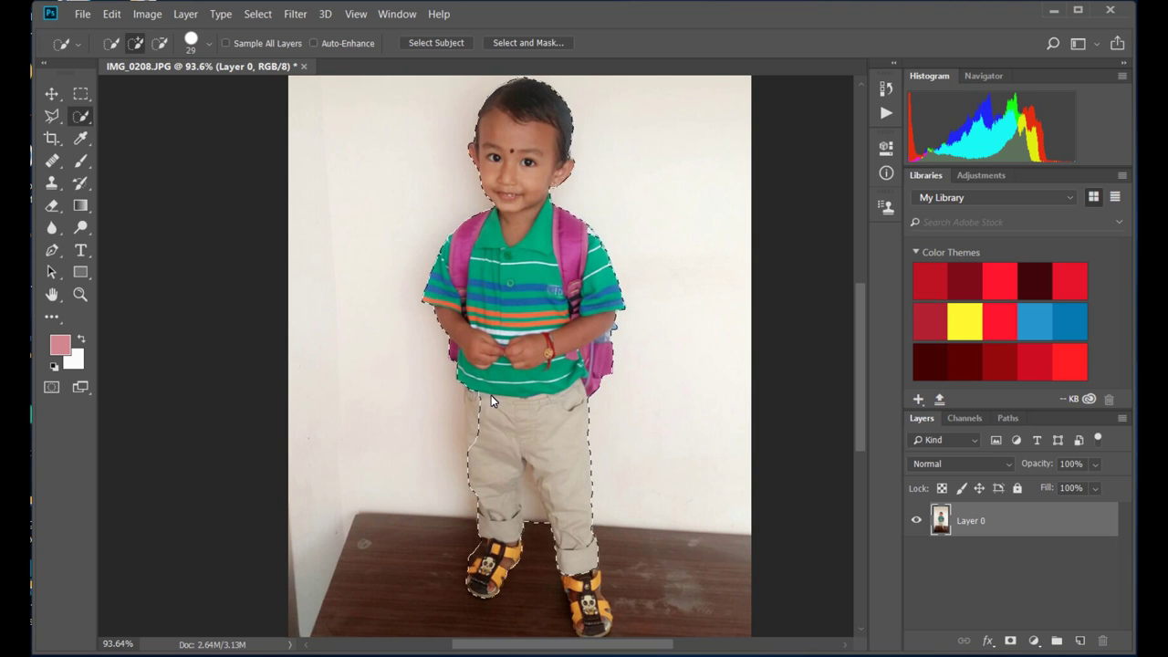
drag(486, 401, 483, 420)
scroll(494, 459, down, 1)
Subtract the floor gap between the child's legs from the selection
click(159, 43)
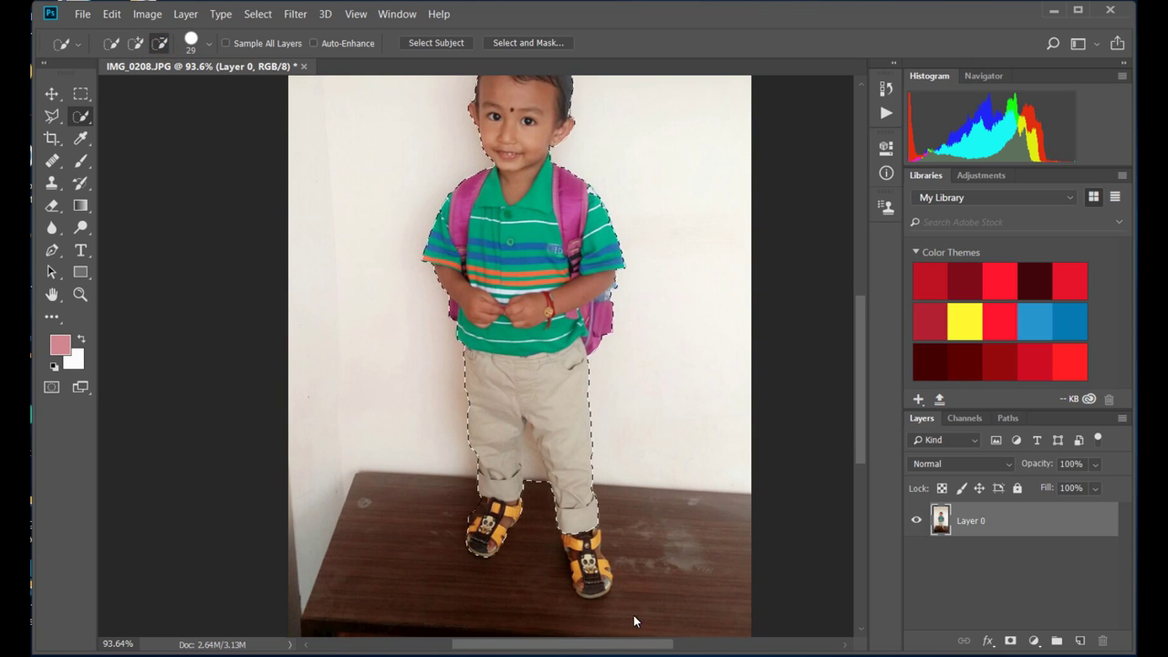
click(539, 496)
drag(535, 478, 526, 425)
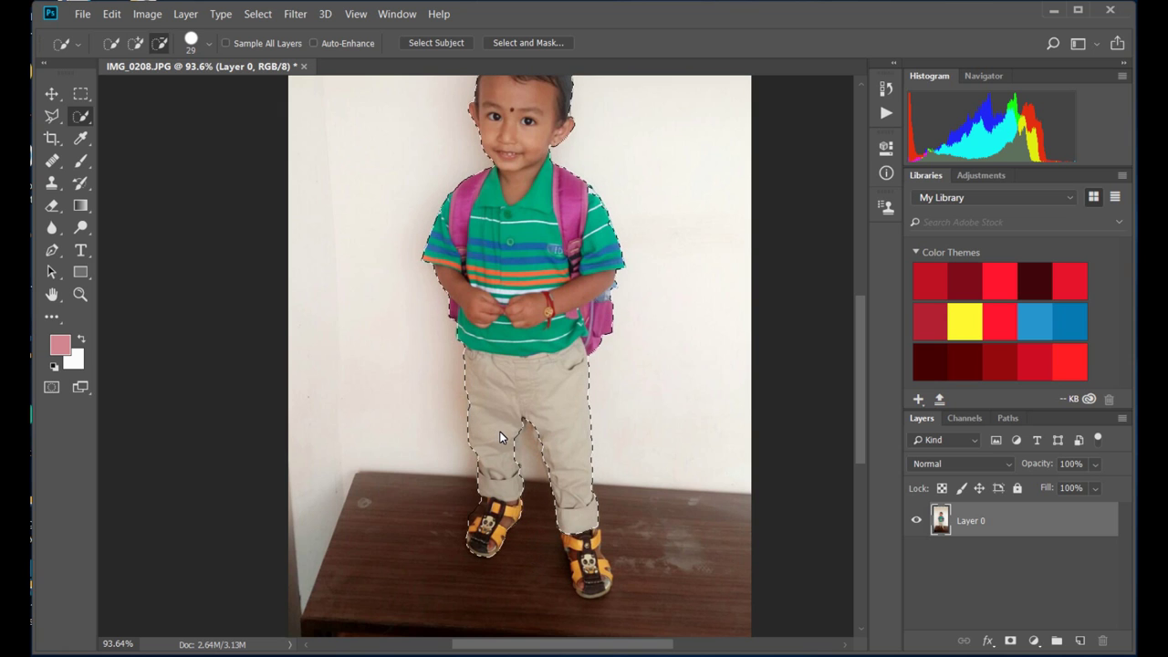
Add the trouser and right shoe edges back into the child's selection
click(135, 43)
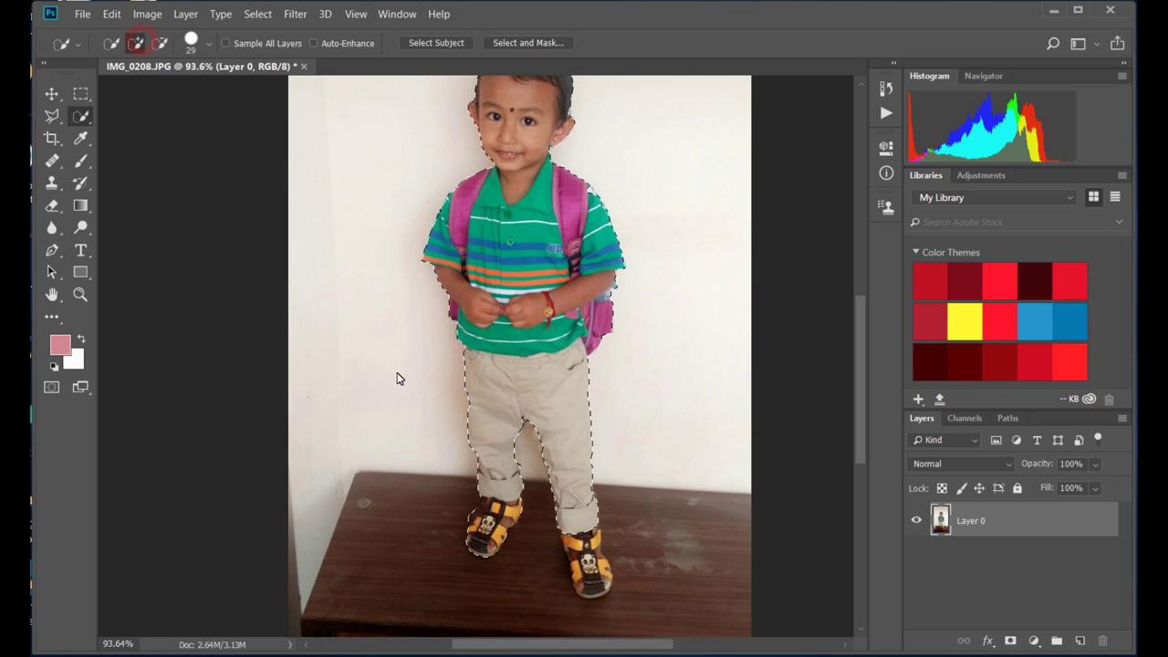
click(503, 428)
click(580, 507)
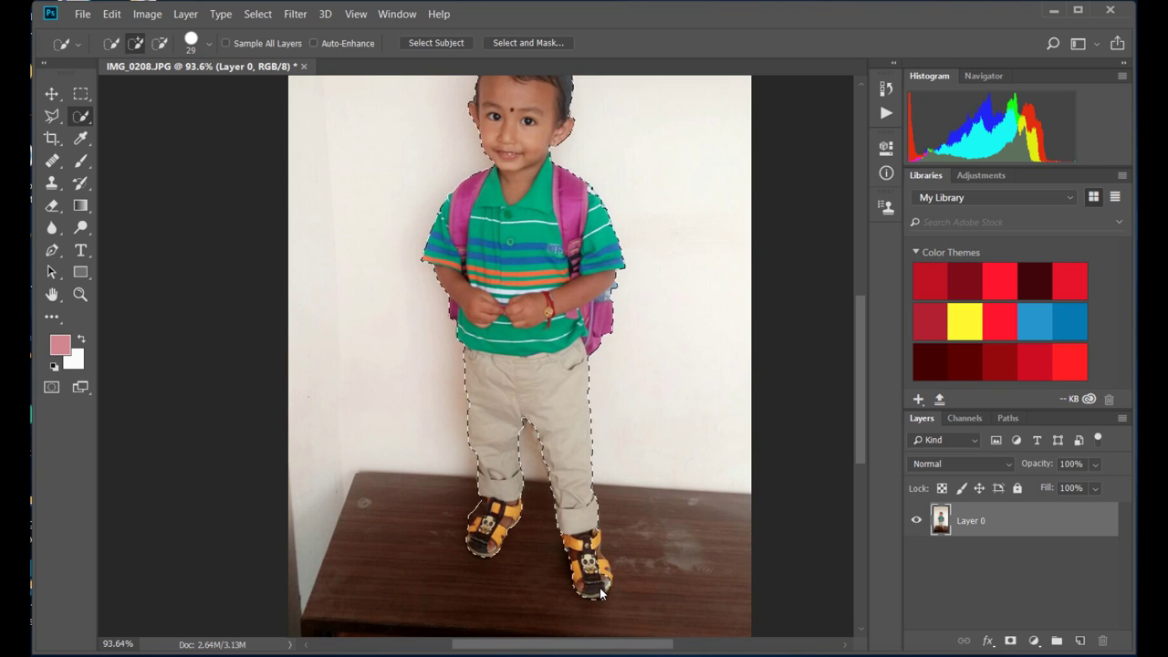
click(601, 558)
click(159, 43)
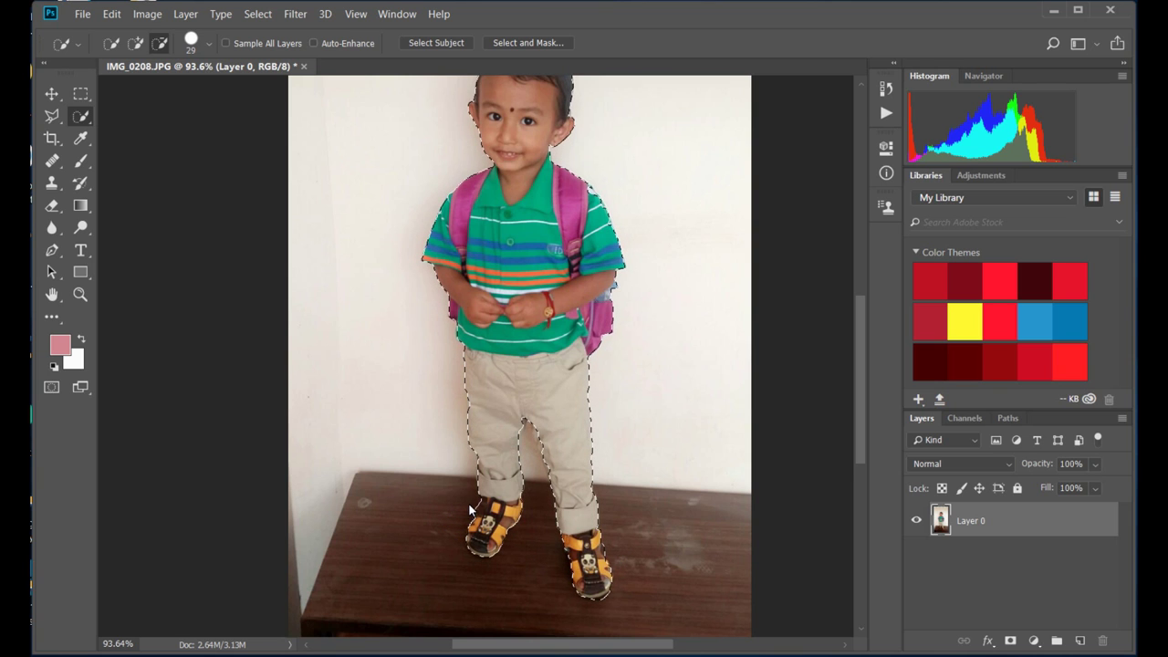
scroll(503, 355, up, 2)
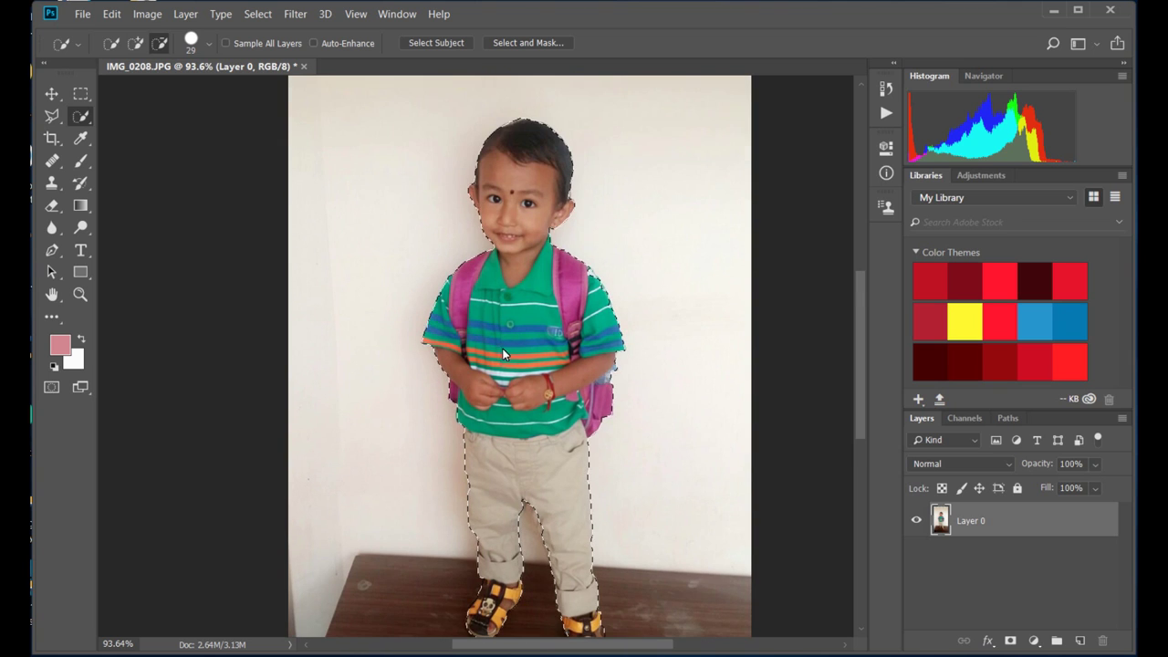
click(257, 14)
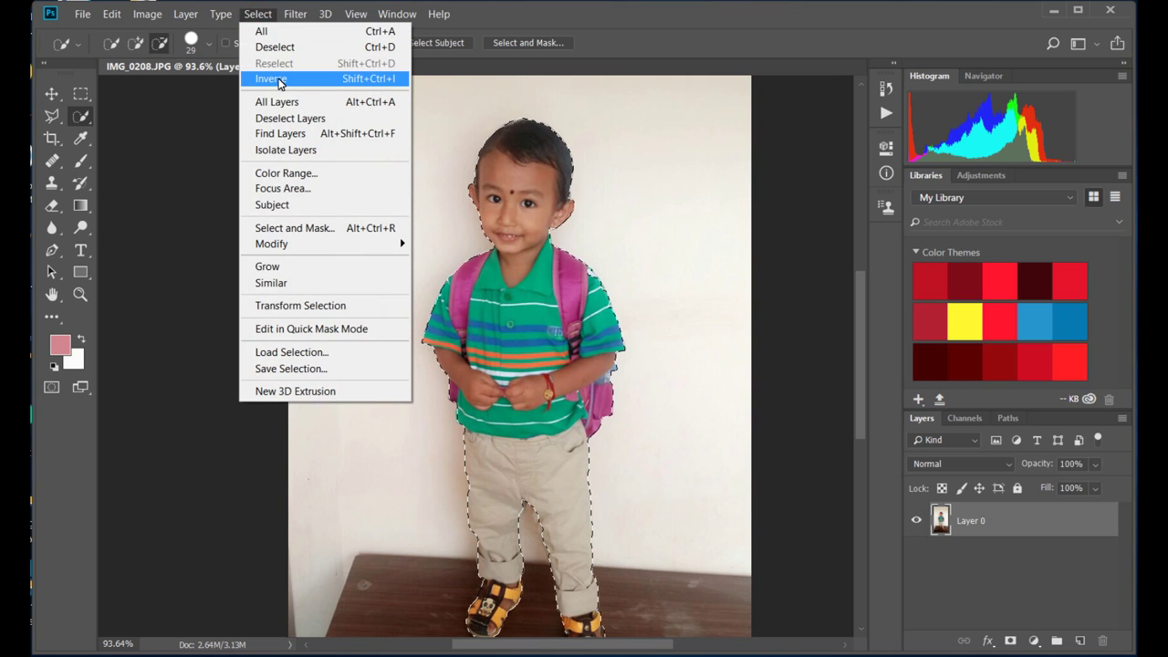
Invert the selection and fill the wall and floor around the child with white
click(277, 80)
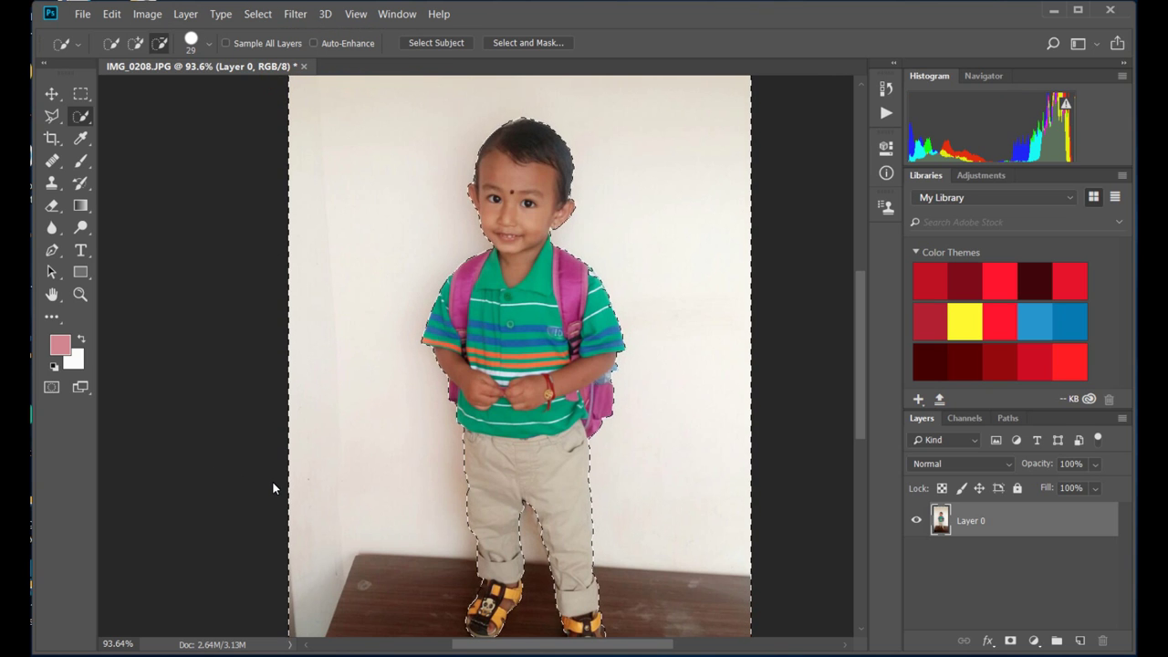
key(ctrl+BackSpace)
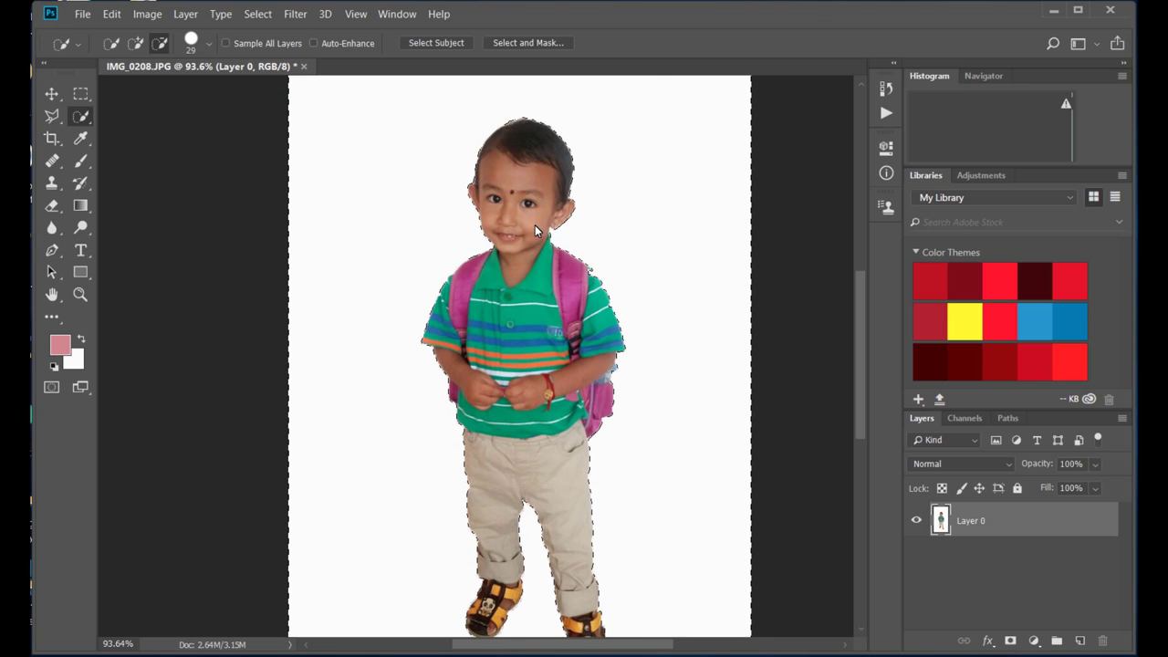
key(v)
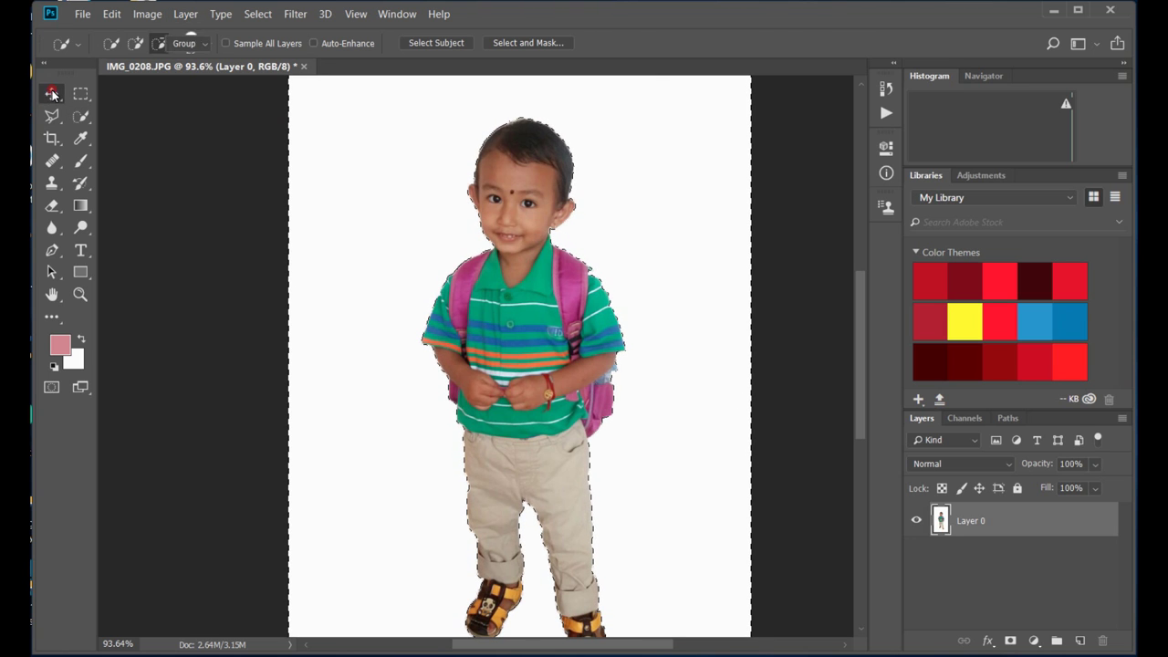
click(186, 13)
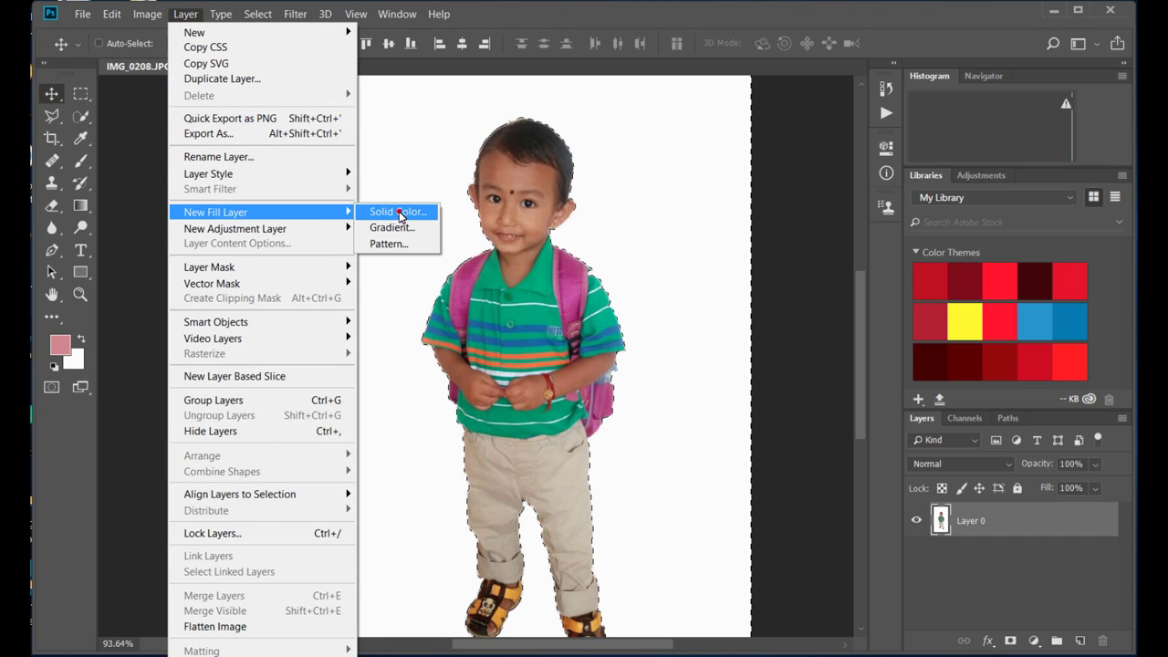
Add a bright red Solid Color fill layer (Color Fill 1) behind the child
mouse_move(216, 211)
click(398, 212)
click(845, 188)
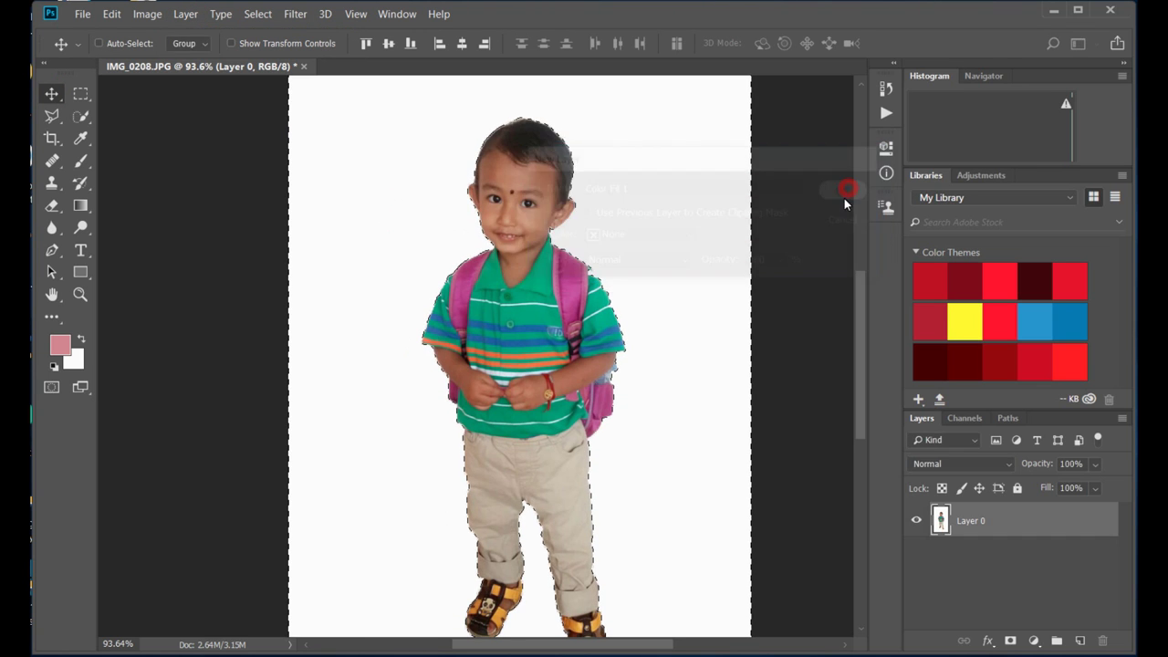
drag(850, 271, 822, 207)
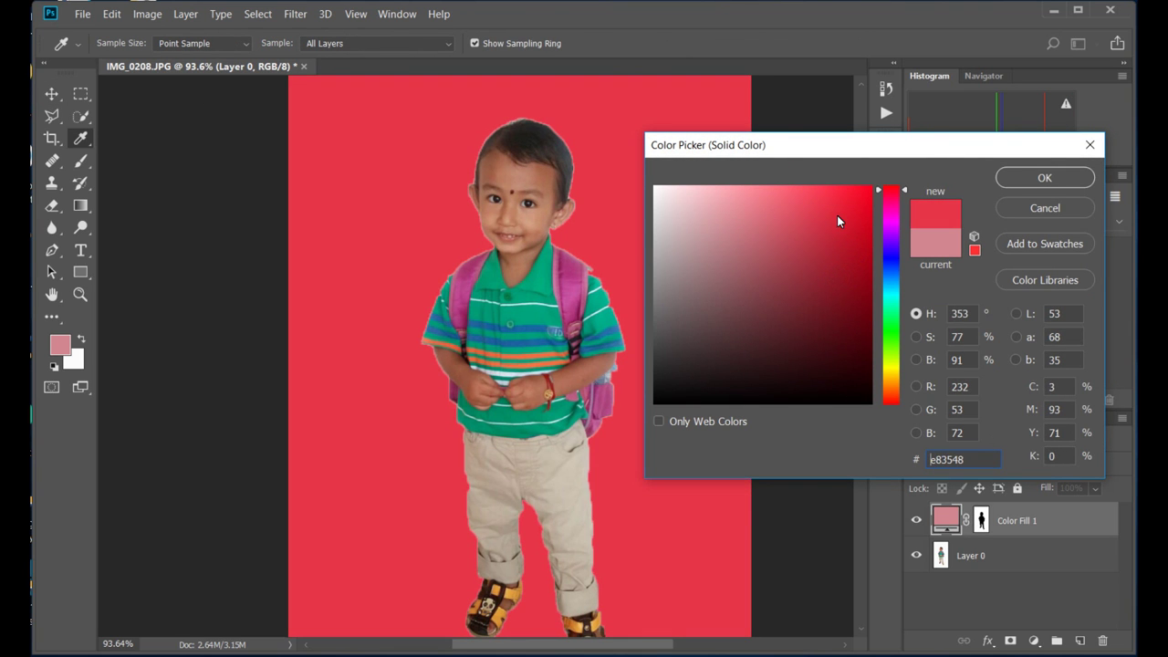
click(1073, 179)
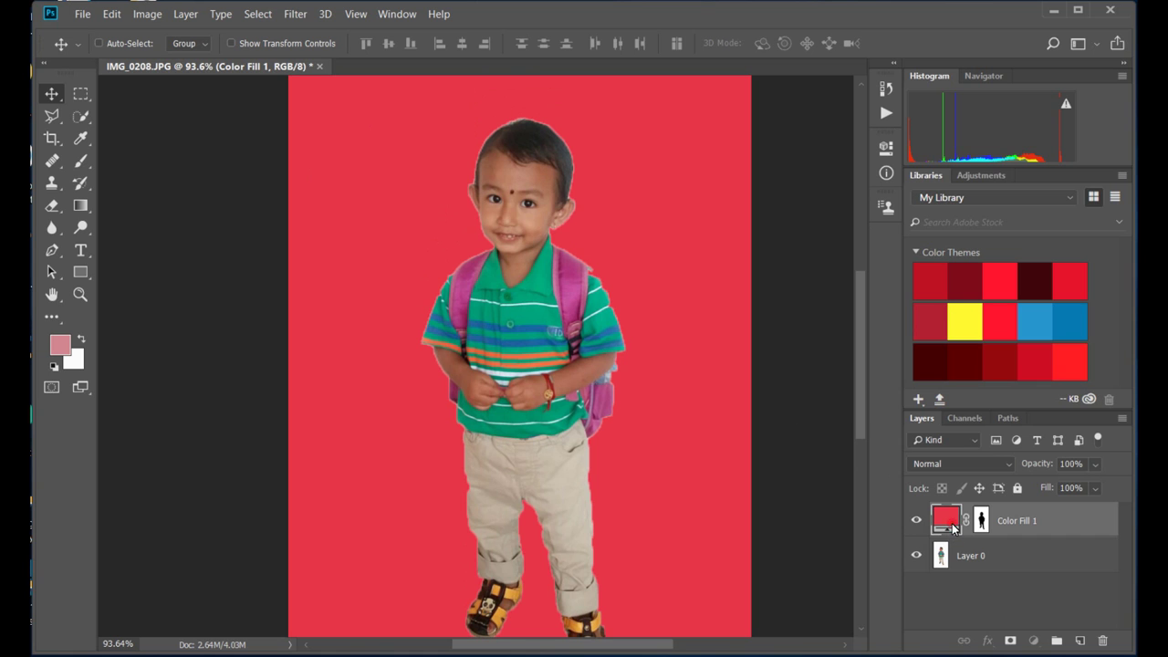
click(185, 14)
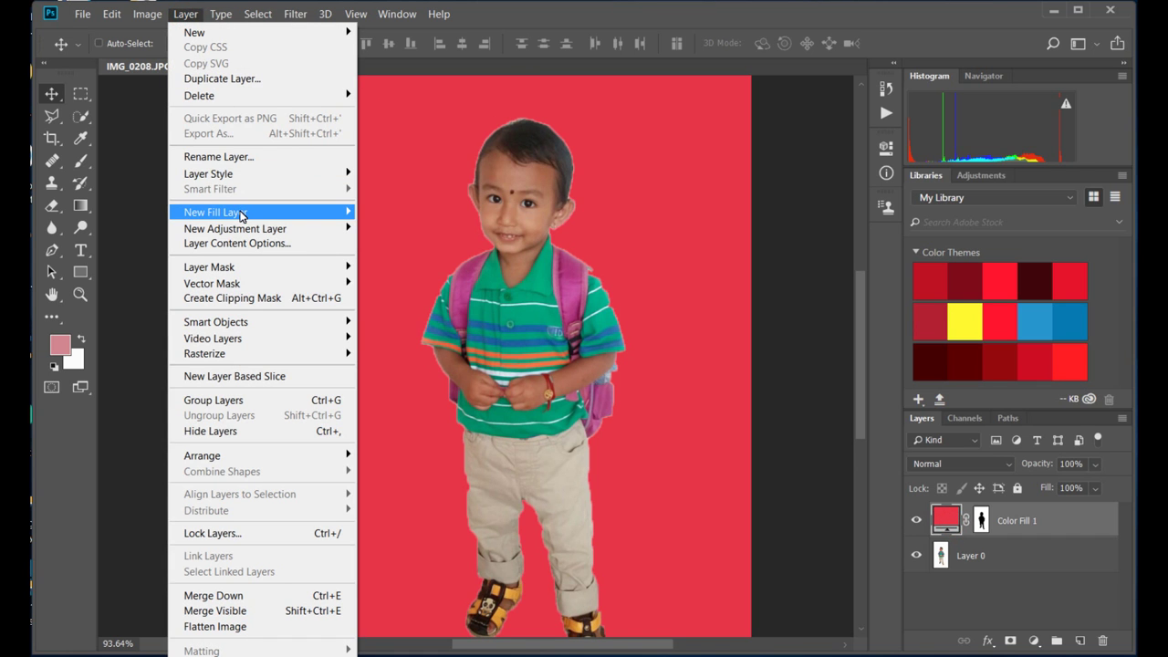
Add a purple Solid Color fill layer and move Color Fill 2 below Color Fill 1
mouse_move(215, 211)
click(388, 212)
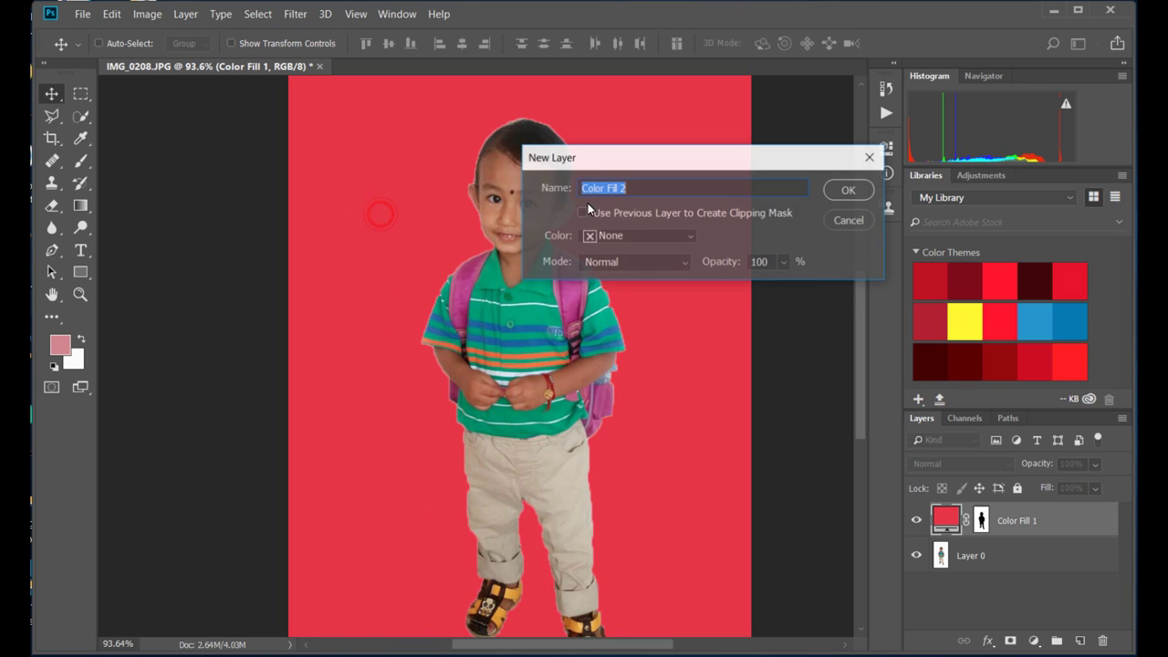
click(847, 193)
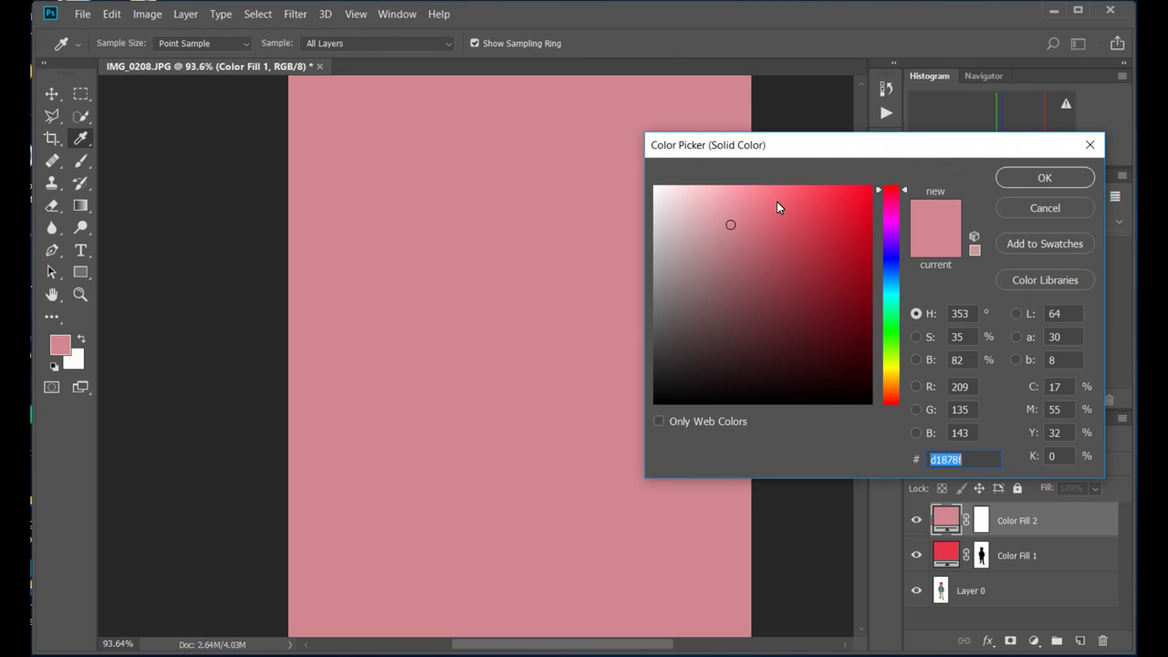
click(802, 230)
drag(799, 325, 838, 398)
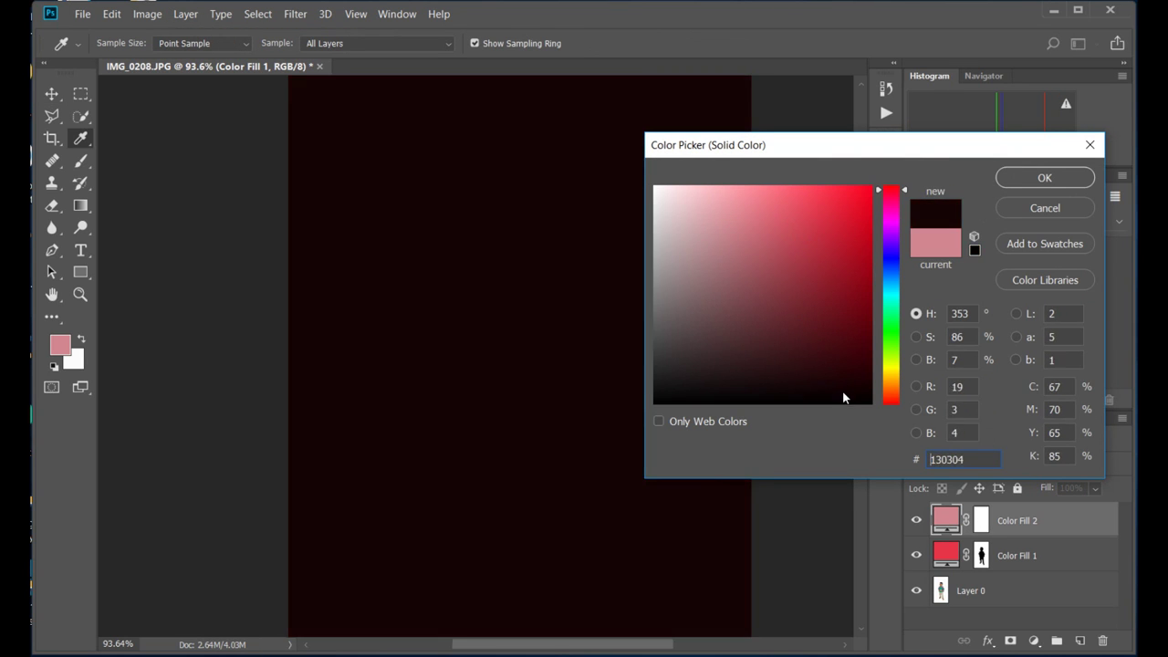
drag(855, 294, 728, 195)
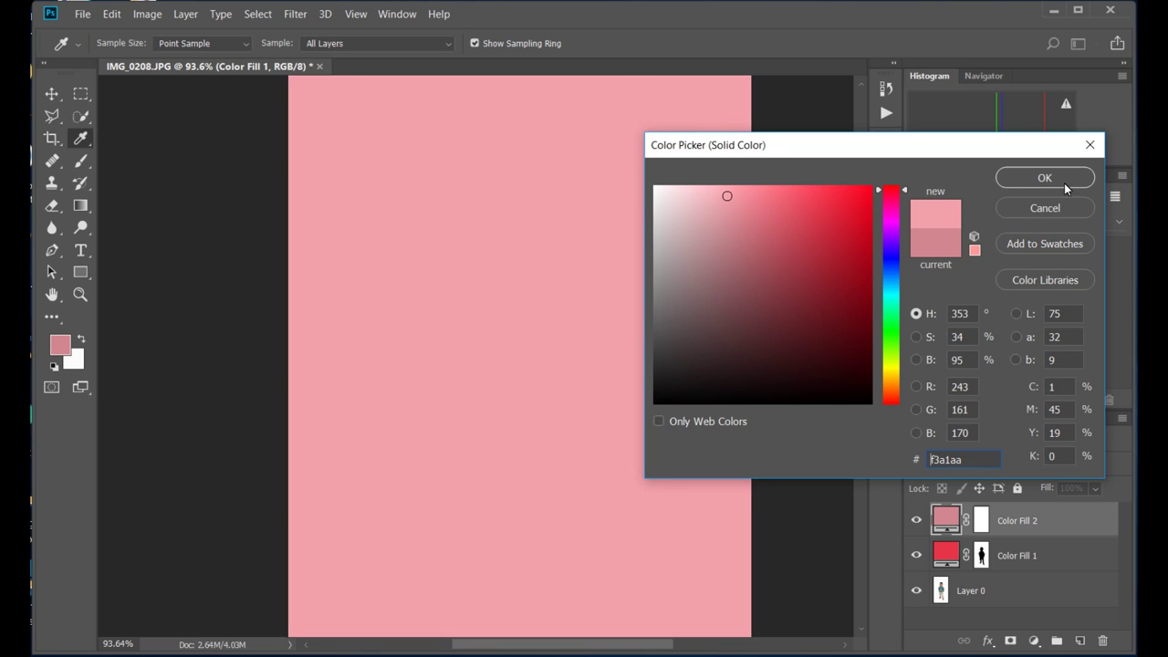
click(897, 248)
click(839, 209)
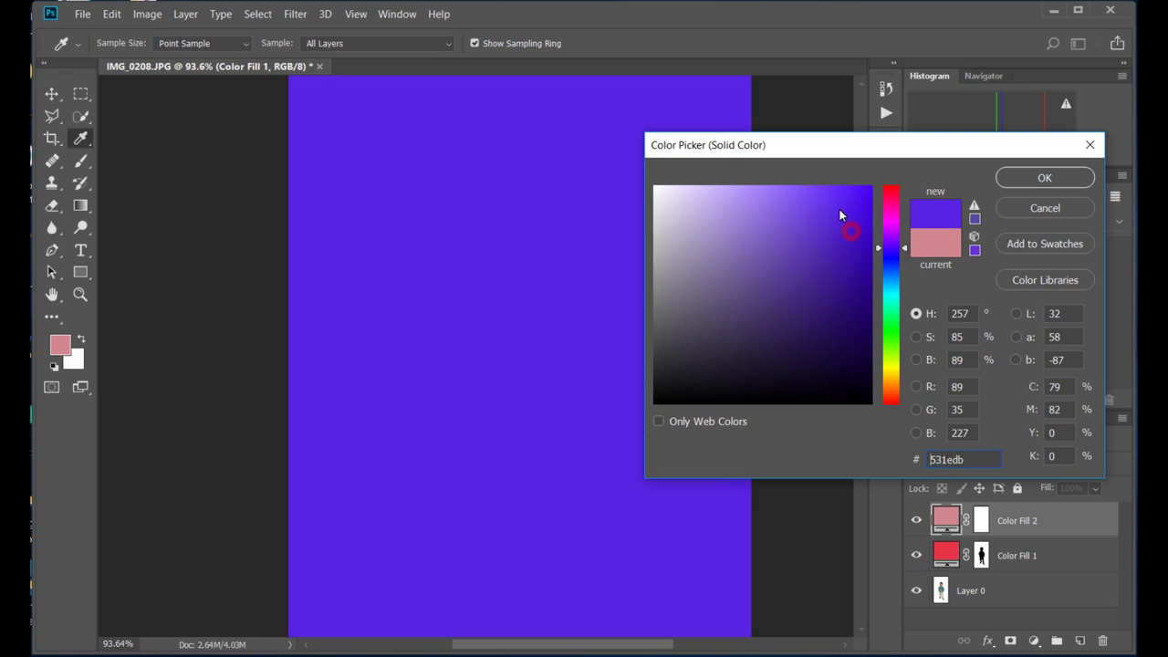
click(1046, 179)
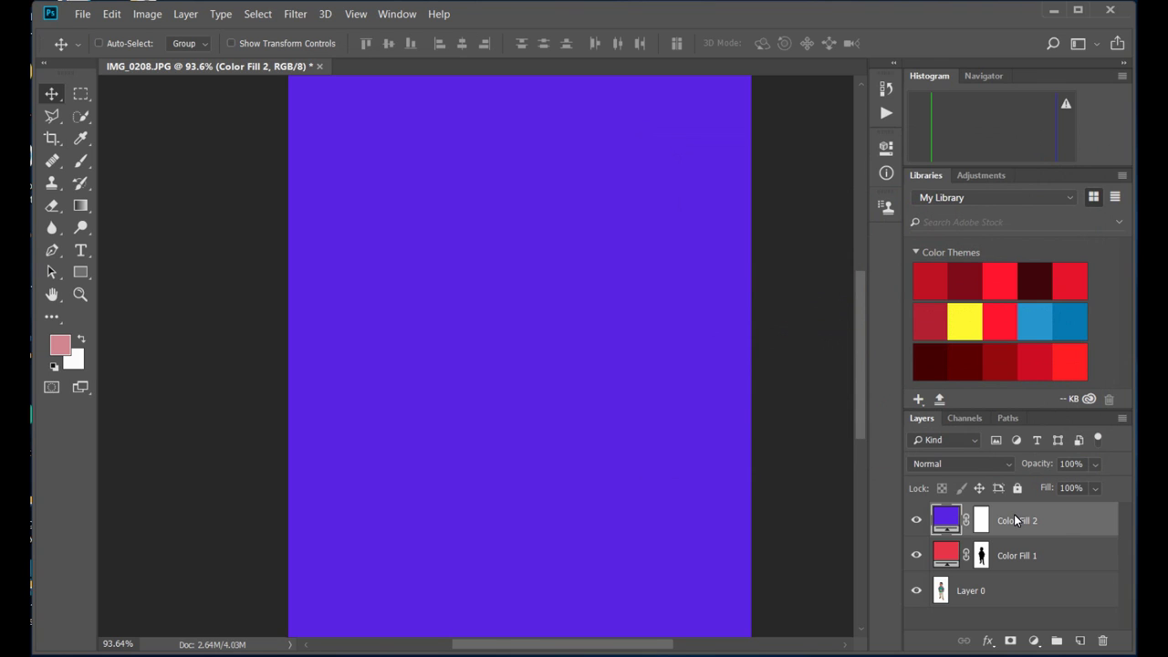
drag(1015, 520, 1025, 576)
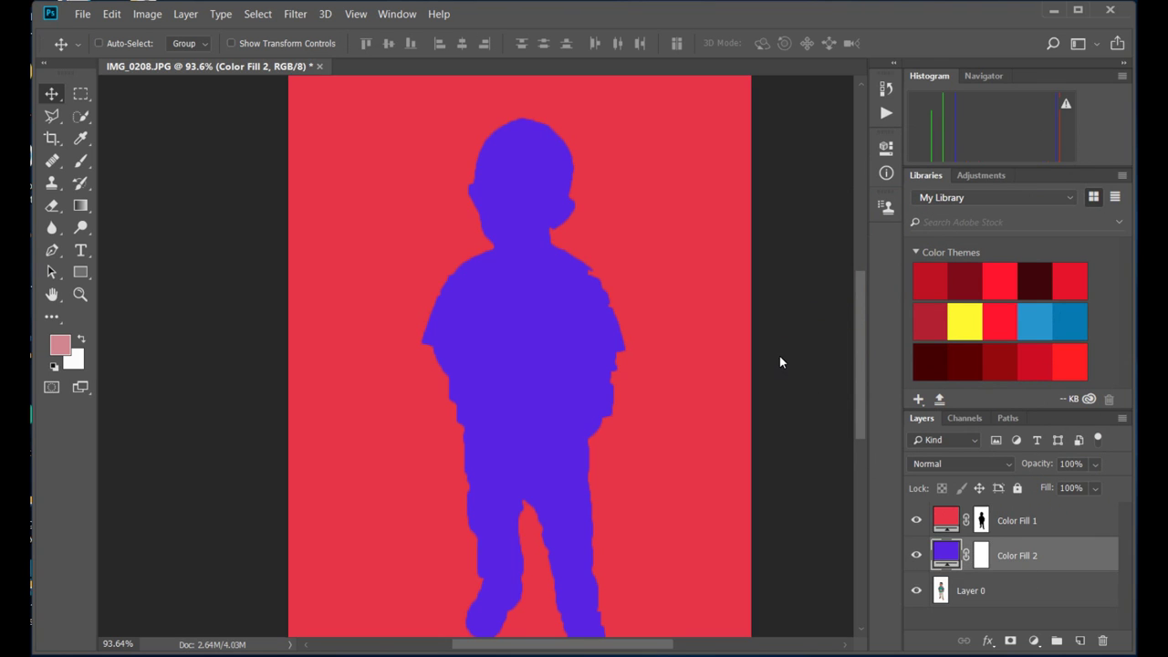
Compare the fills by toggling visibility, and move the child mask onto Color Fill 2
click(916, 556)
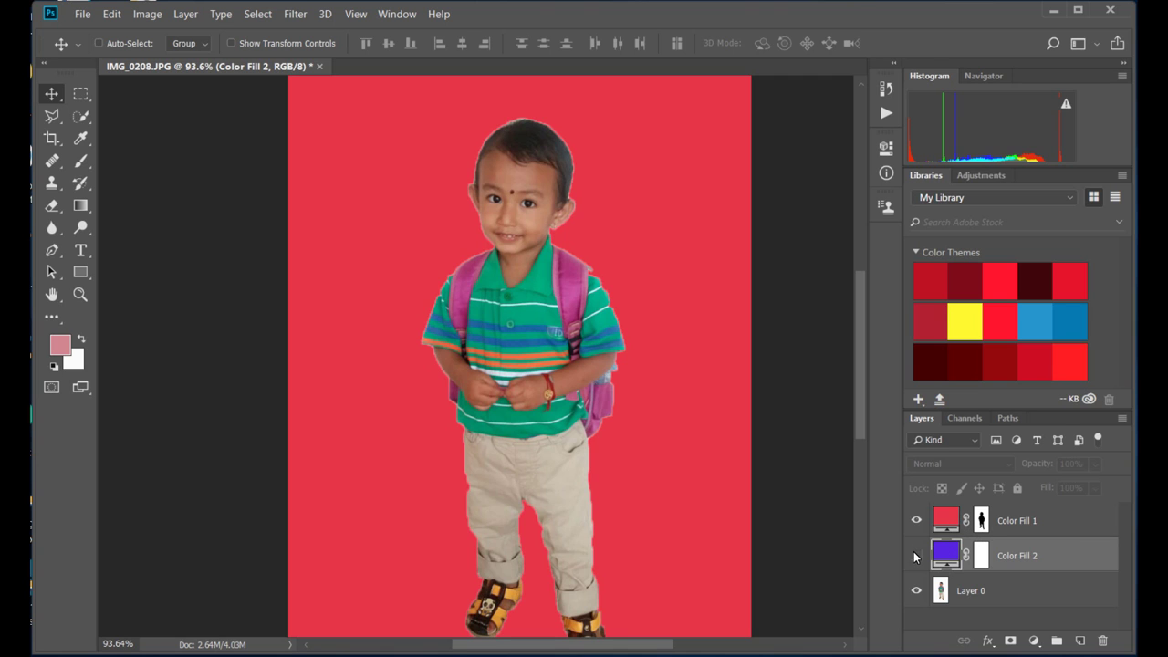
click(916, 520)
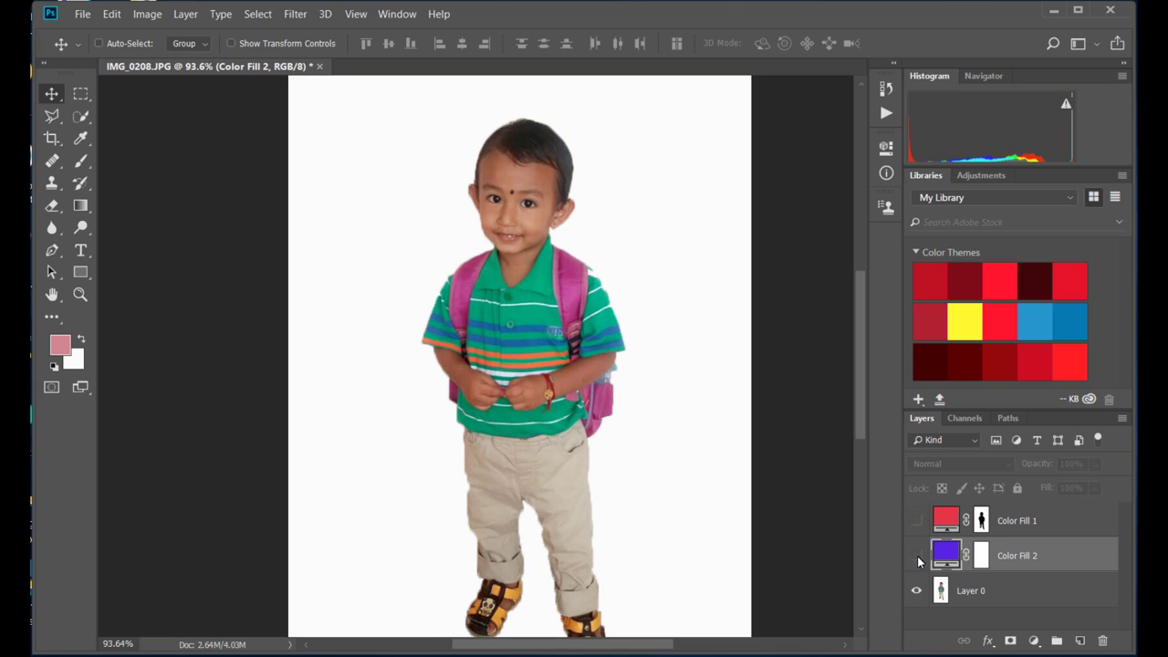
click(916, 555)
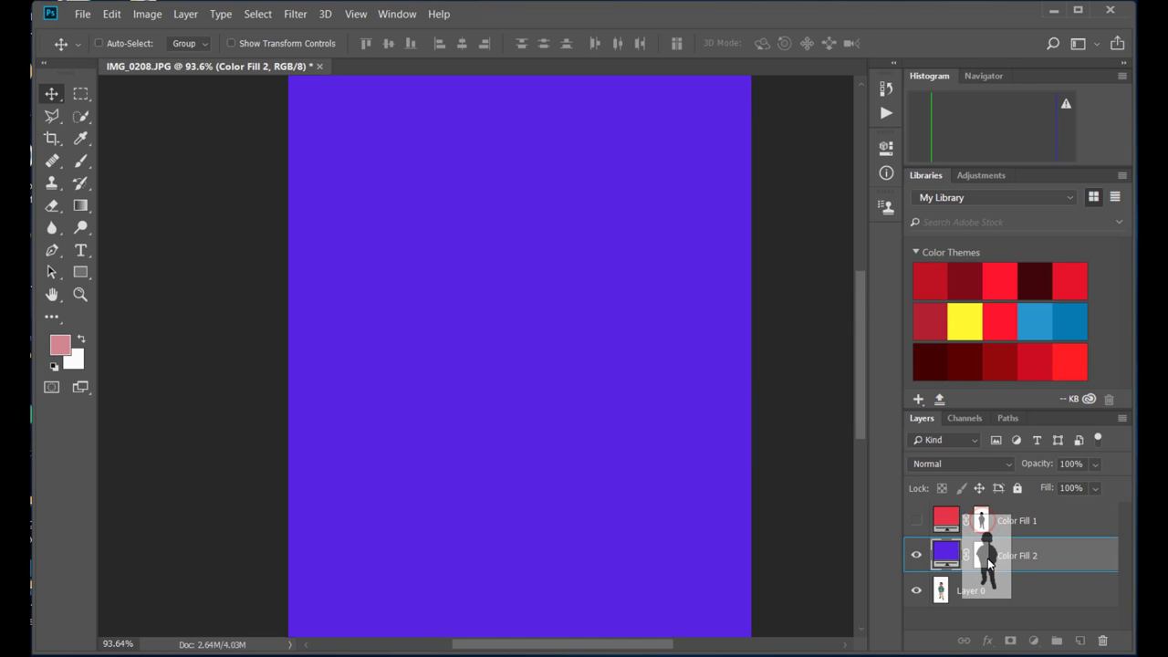
drag(982, 527, 981, 567)
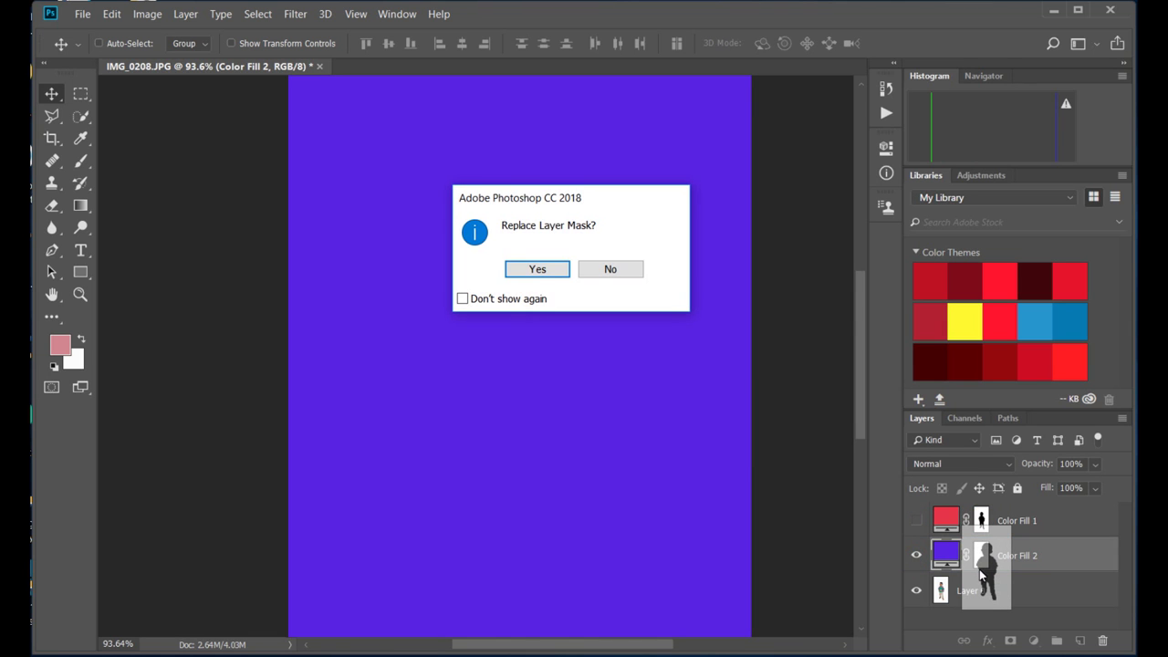
click(536, 269)
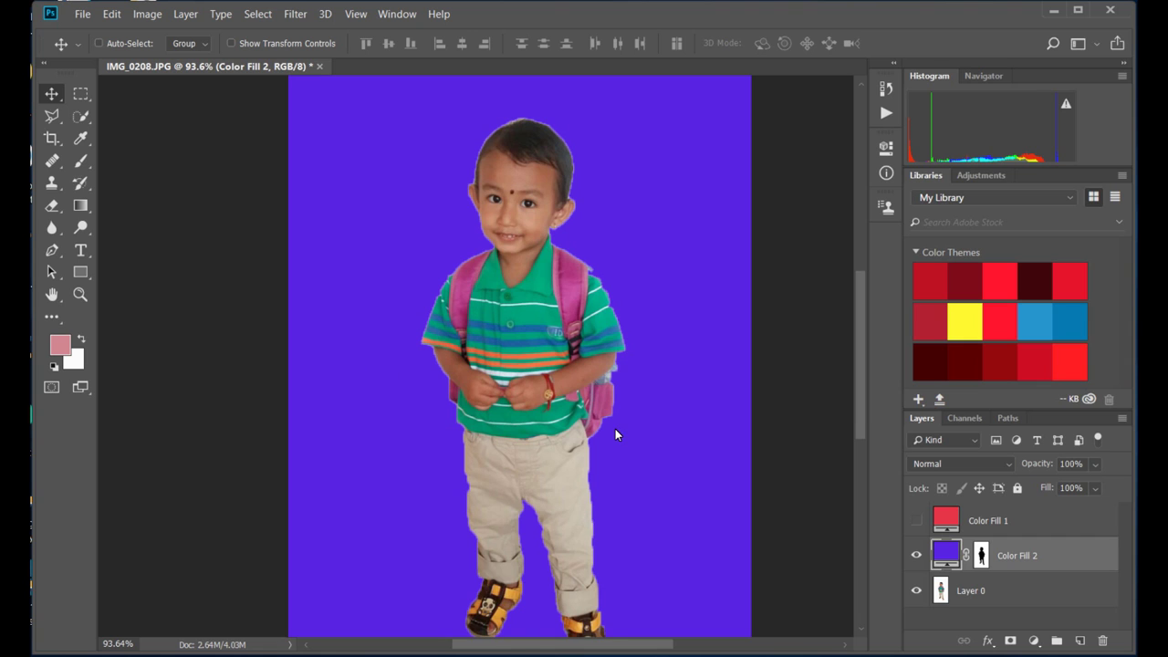
scroll(615, 436, down, 1)
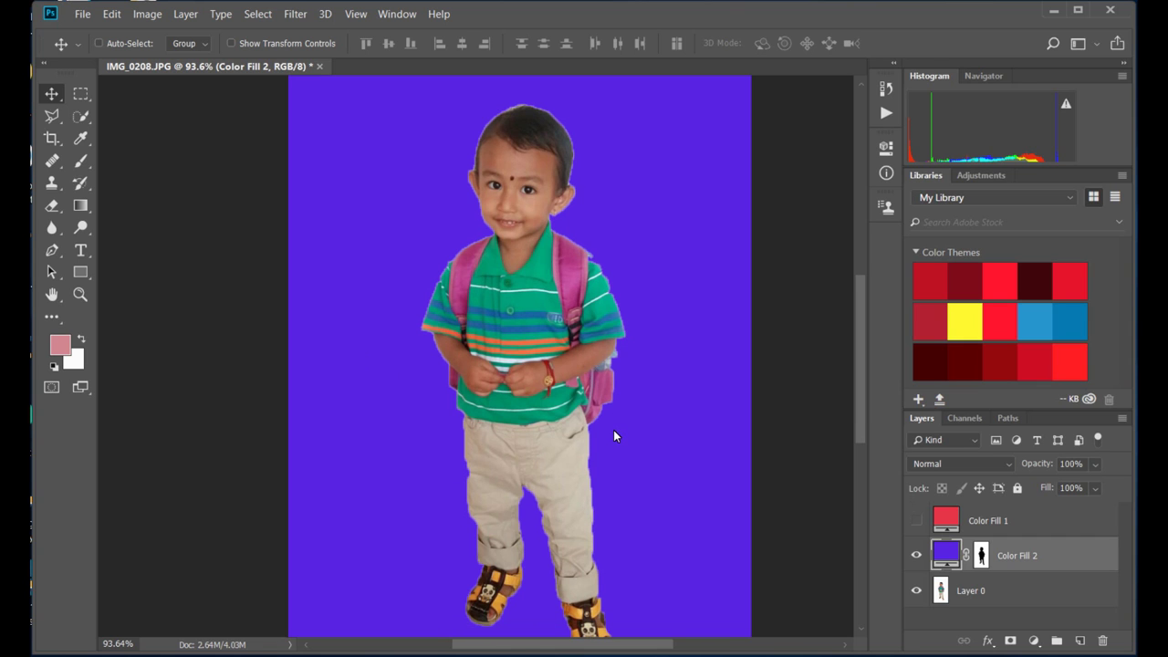
scroll(614, 428, up, 5)
scroll(615, 425, down, 5)
scroll(617, 424, down, 2)
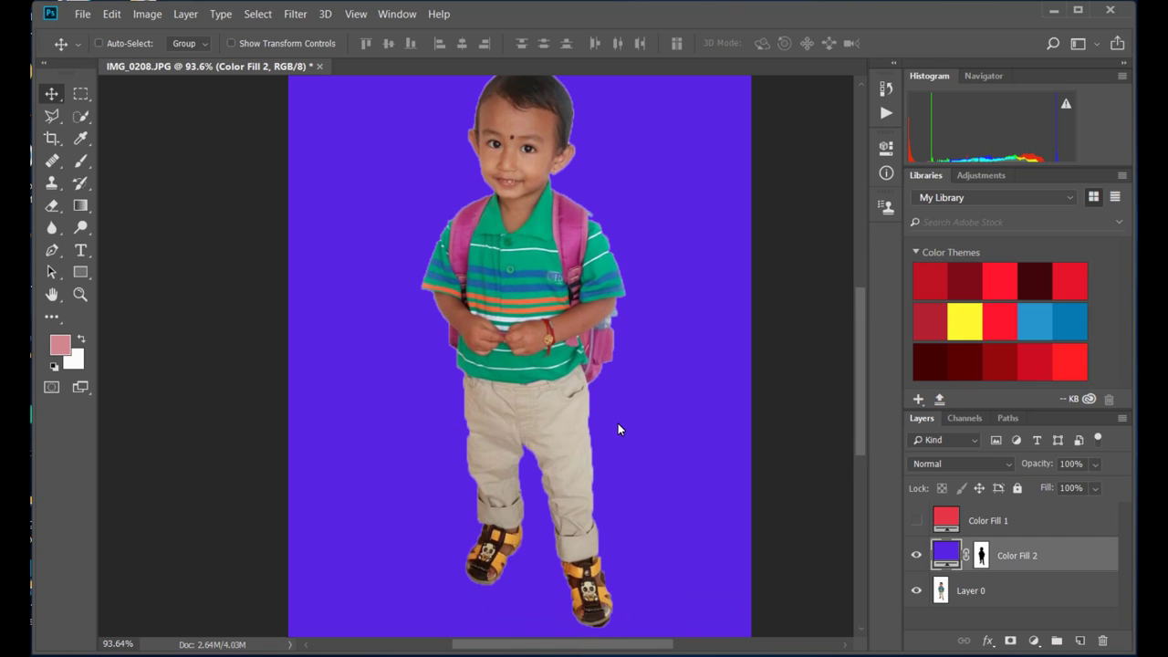
scroll(618, 423, up, 1)
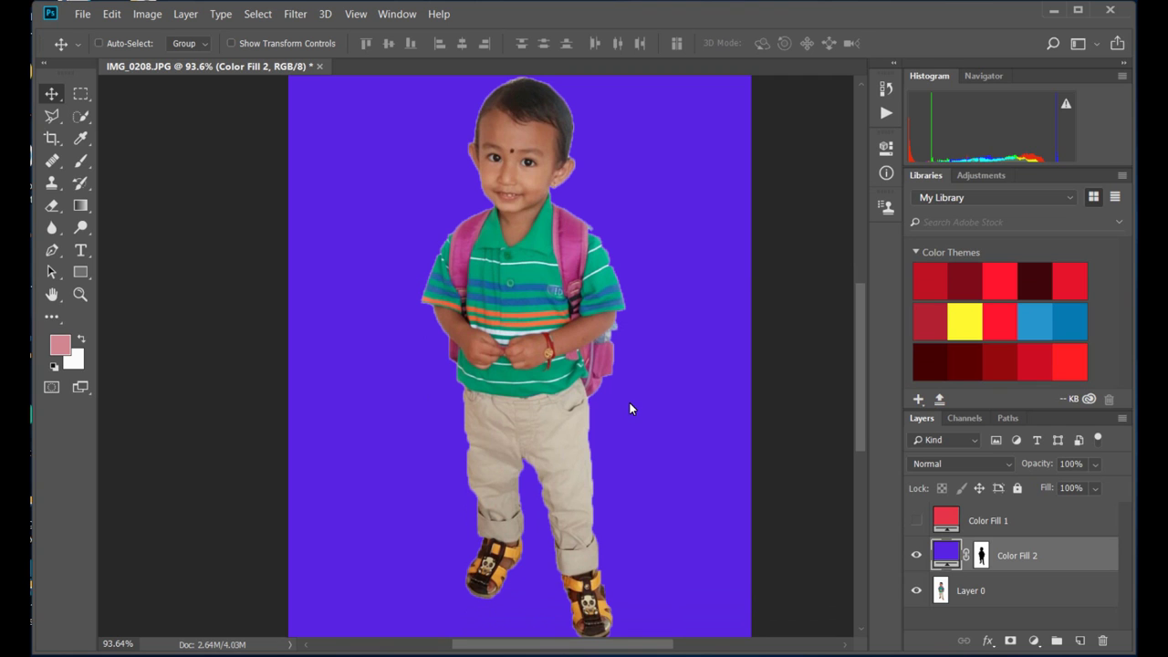
scroll(629, 408, down, 3)
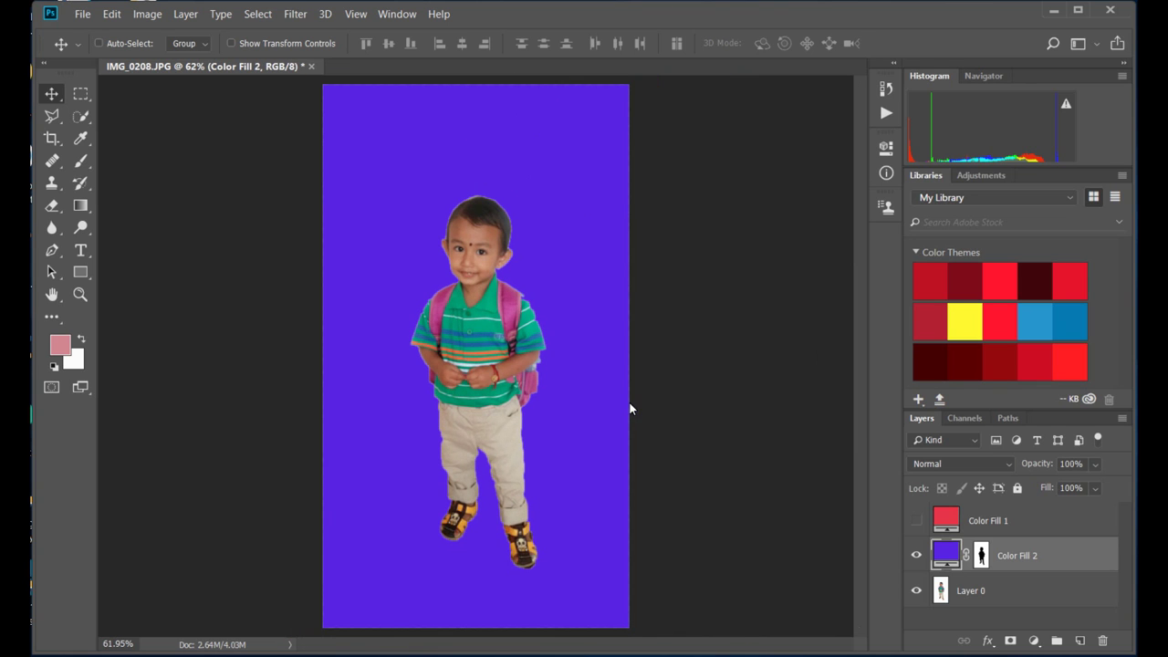
Hide Color Fill 2, show Color Fill 1, and move the child mask back onto the red fill
click(916, 521)
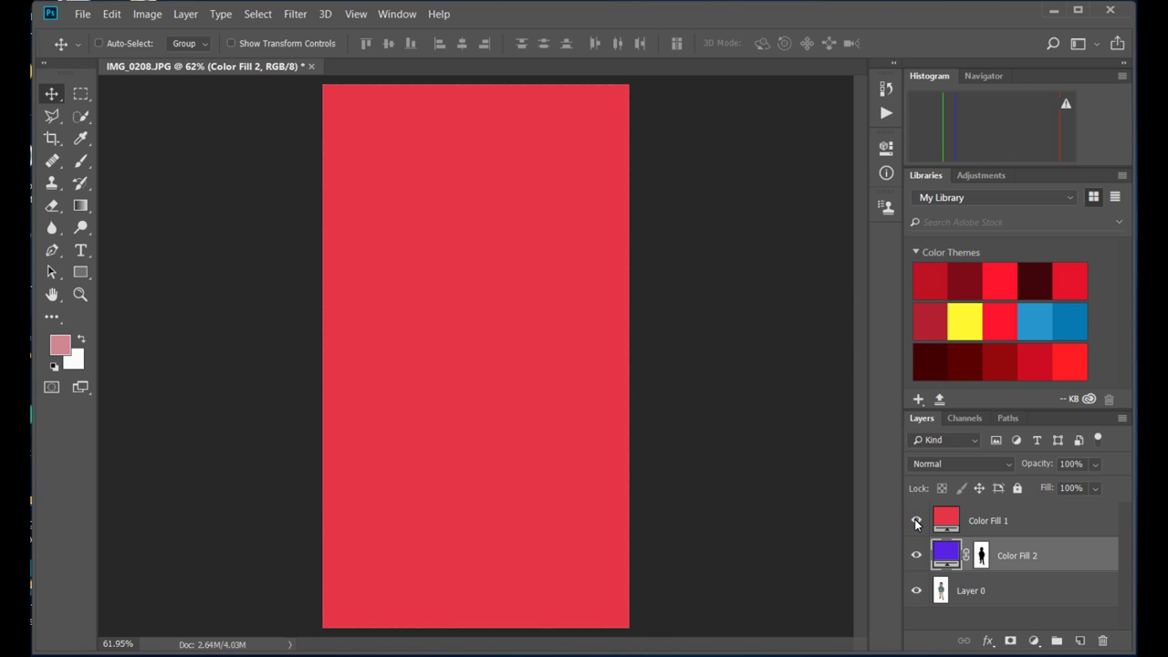
click(916, 555)
click(916, 521)
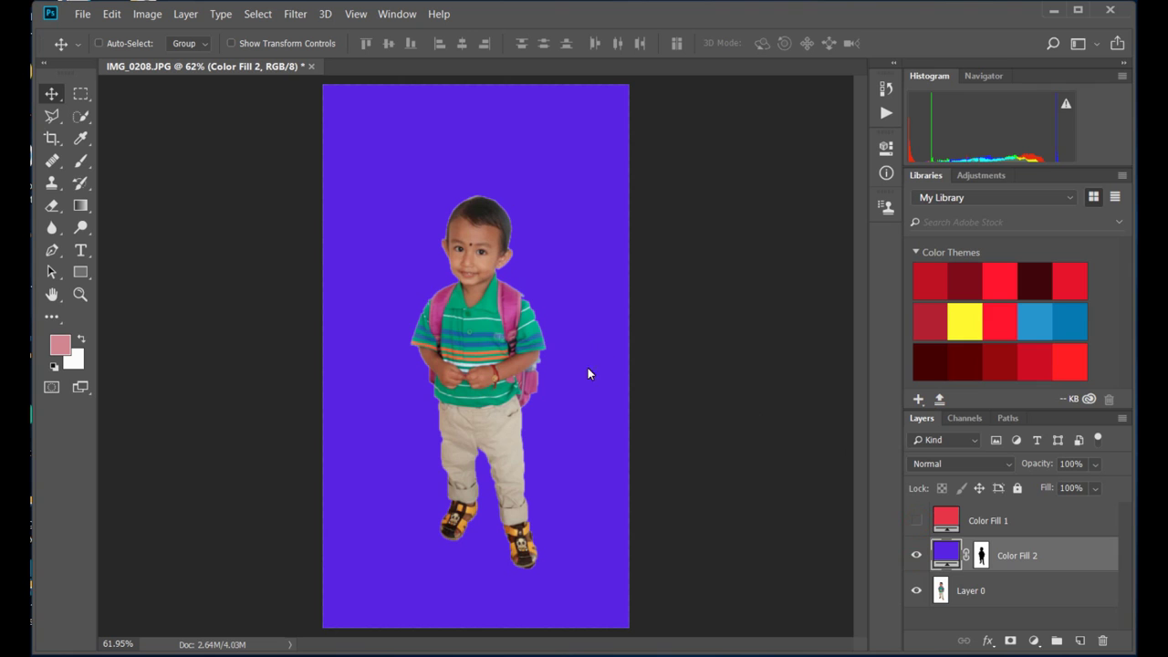
click(916, 556)
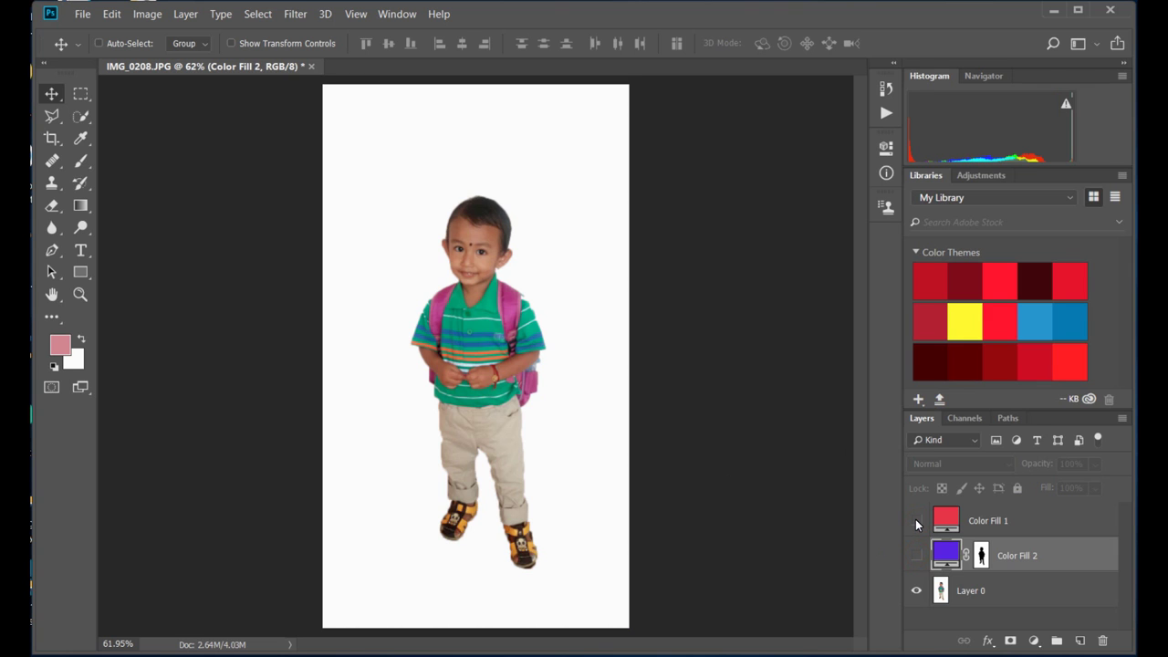
click(916, 521)
drag(982, 556, 976, 527)
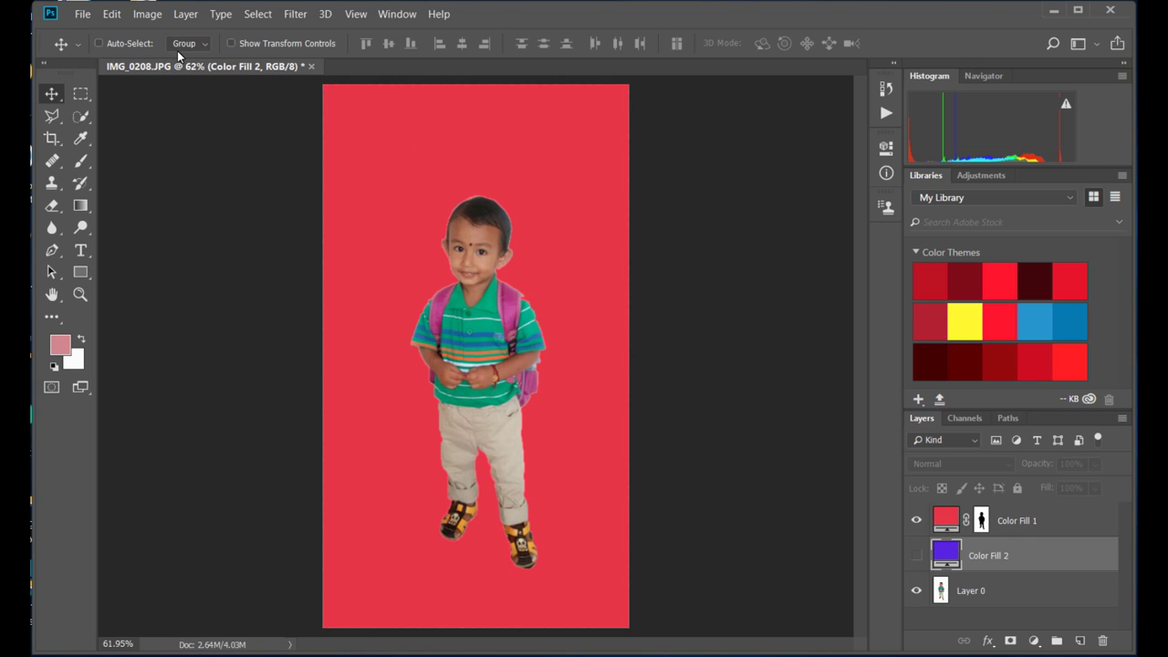
Quick Export the image as a PNG, changing the file name's last character to 9
click(84, 15)
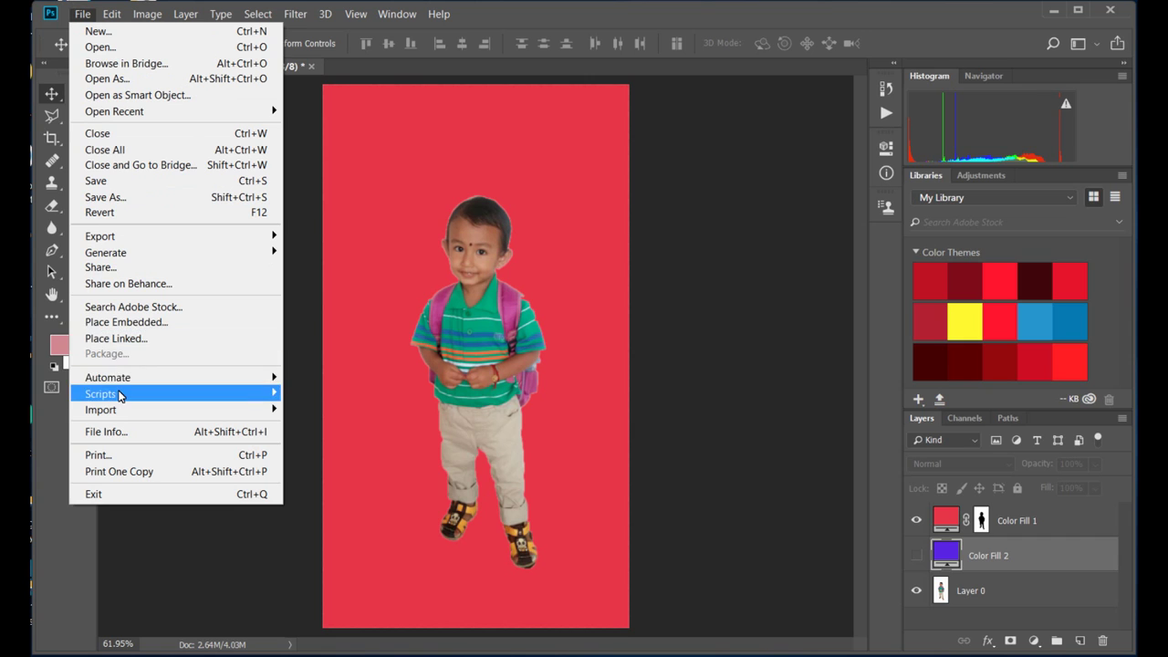
mouse_move(101, 237)
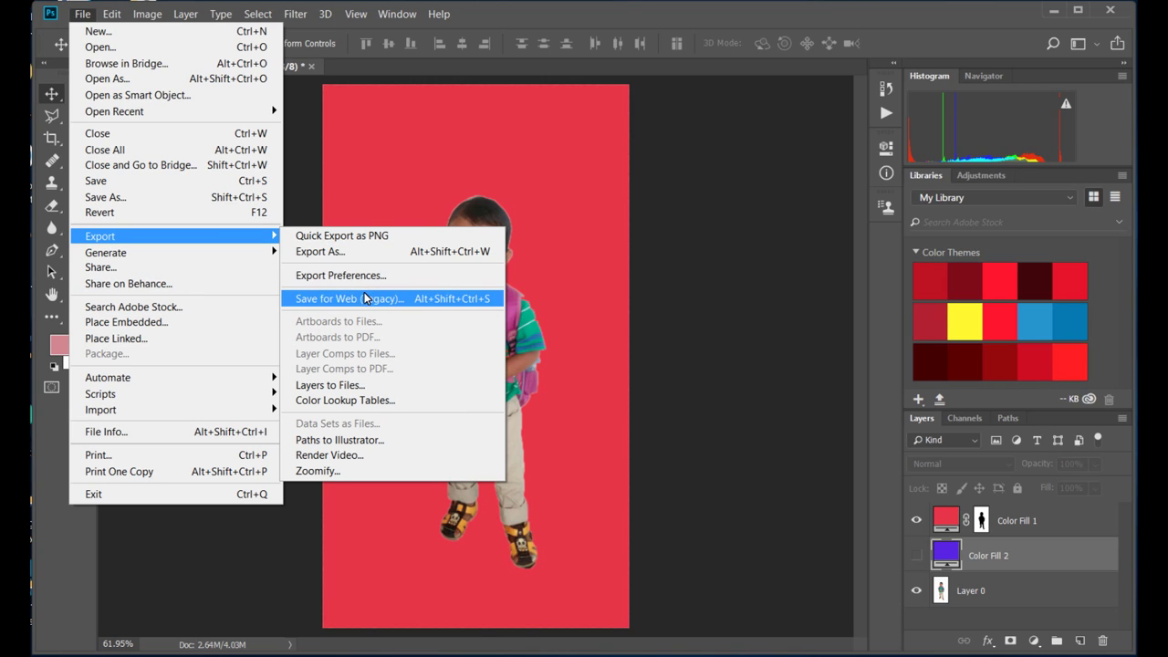
click(336, 238)
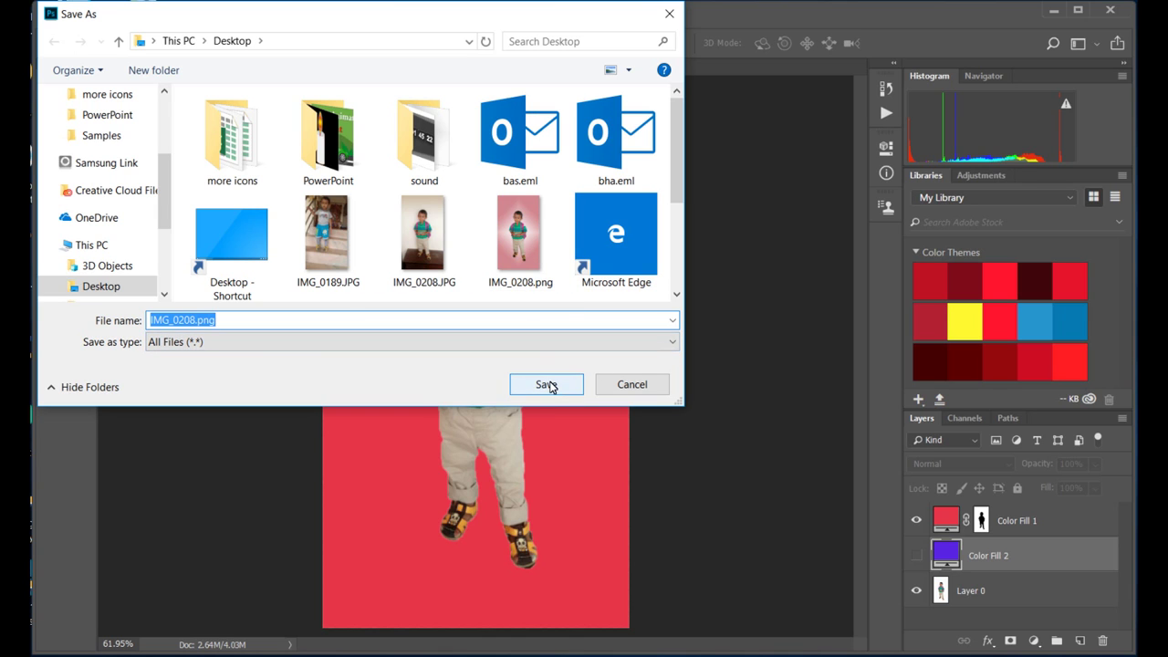
click(197, 321)
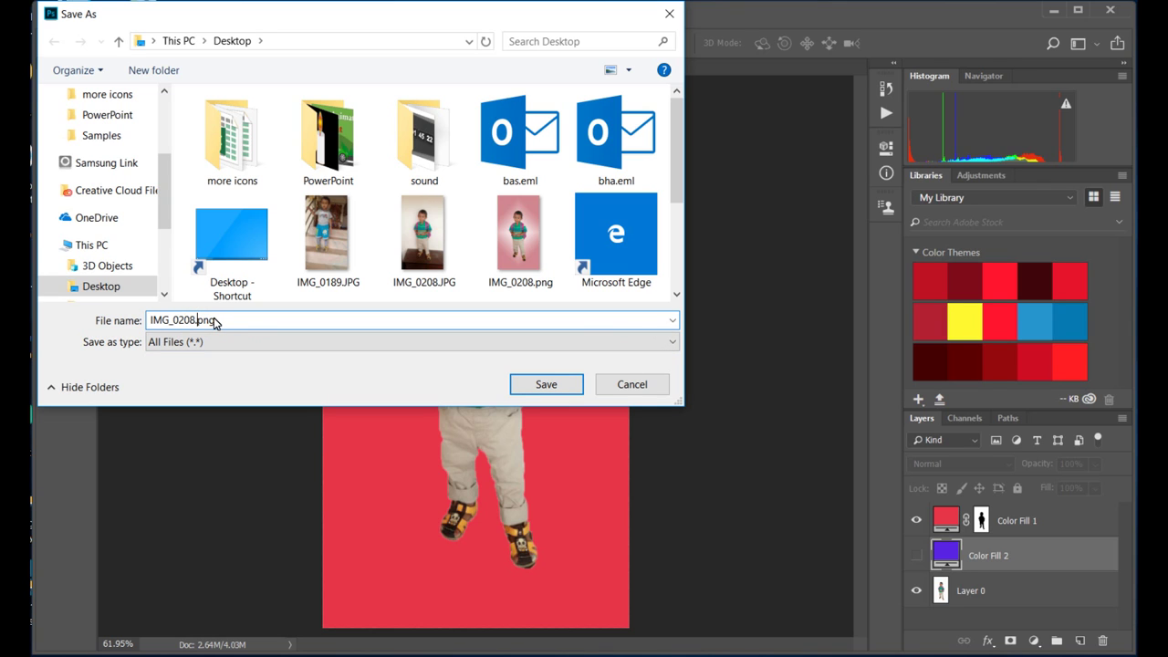
key(BackSpace)
key(BackSpace)
text(9)
click(540, 387)
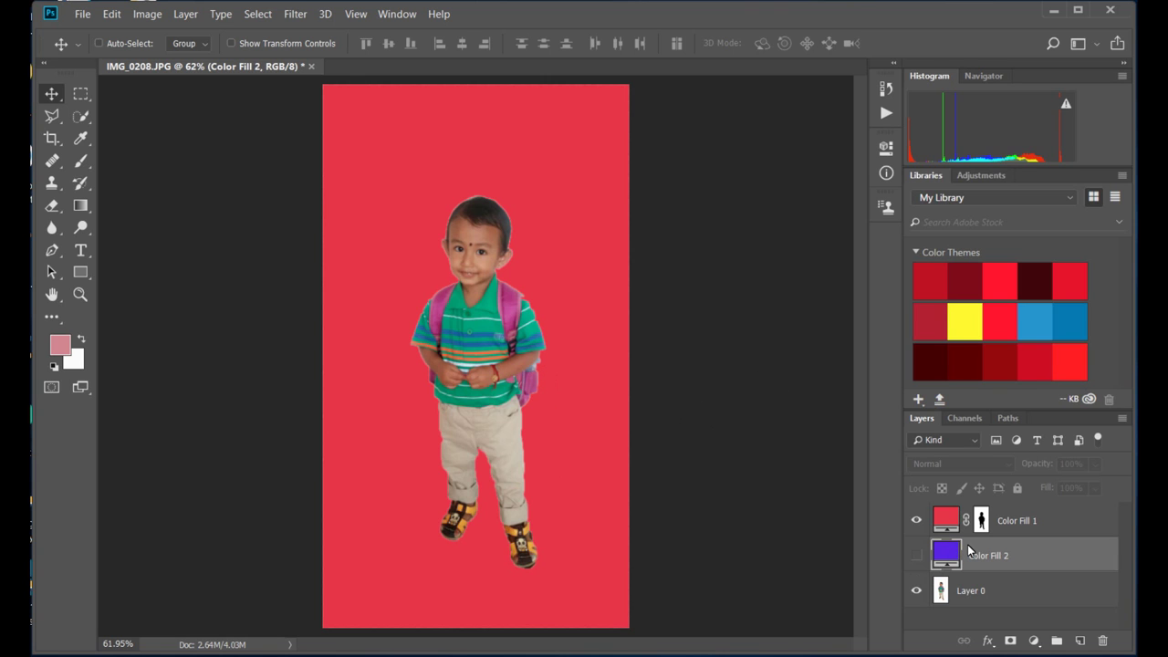
click(938, 595)
Delete Color Fill 2 and Color Fill 1, then give Layer 0 a blank layer mask
drag(974, 547, 1104, 640)
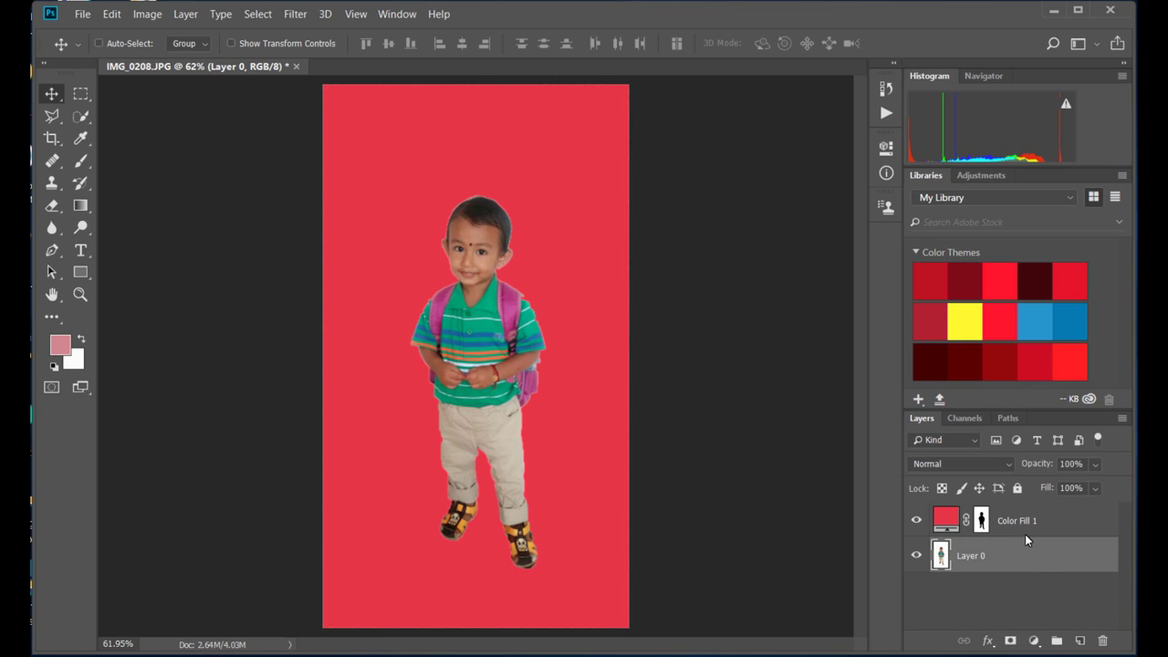
drag(1024, 530, 1105, 640)
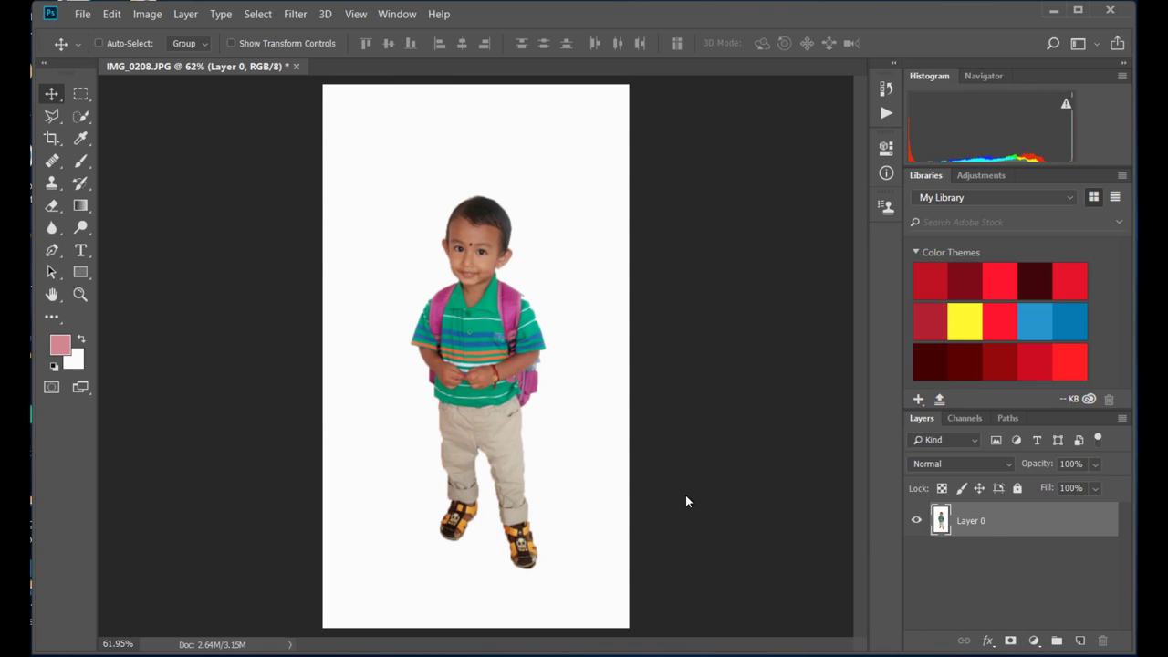
click(1010, 641)
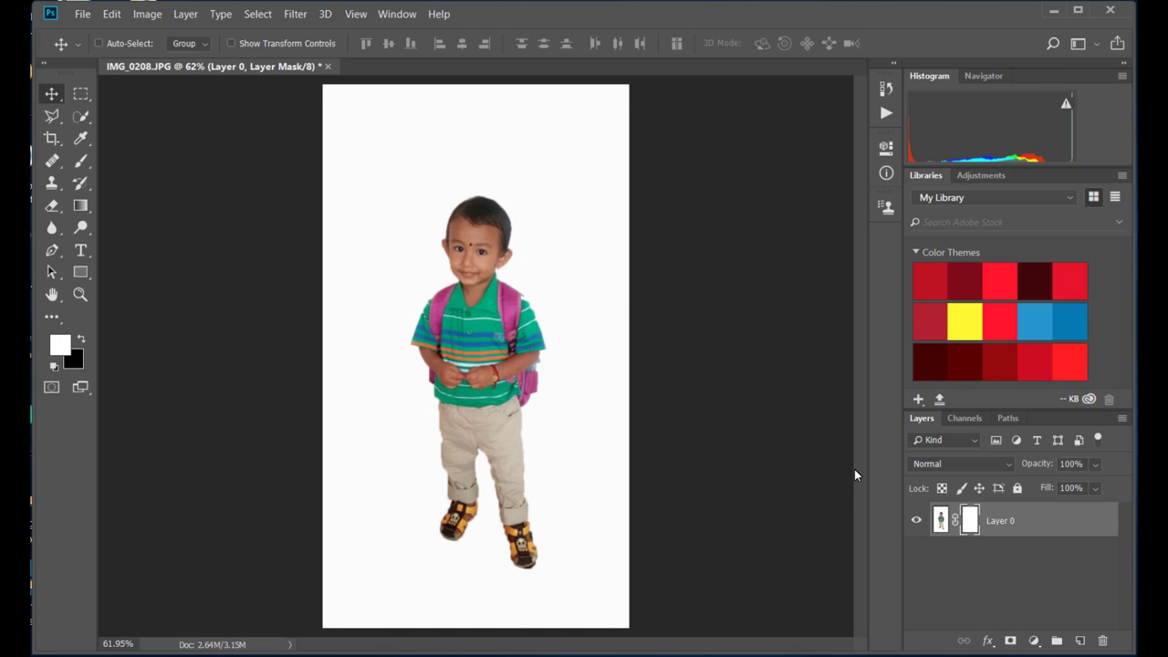
click(940, 521)
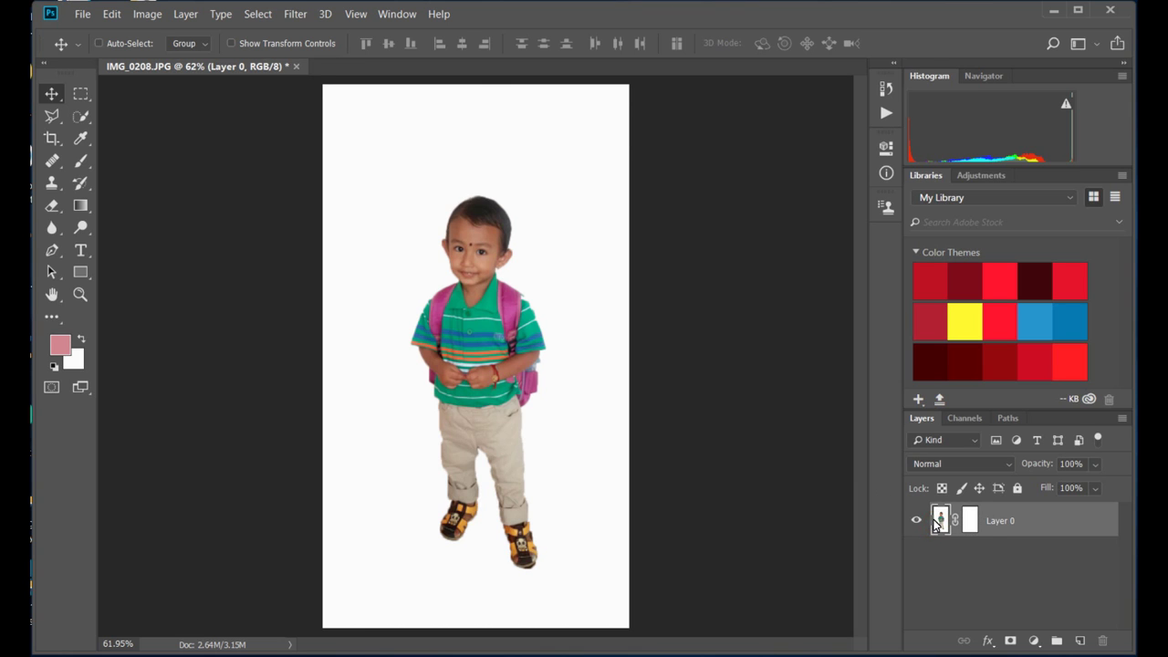